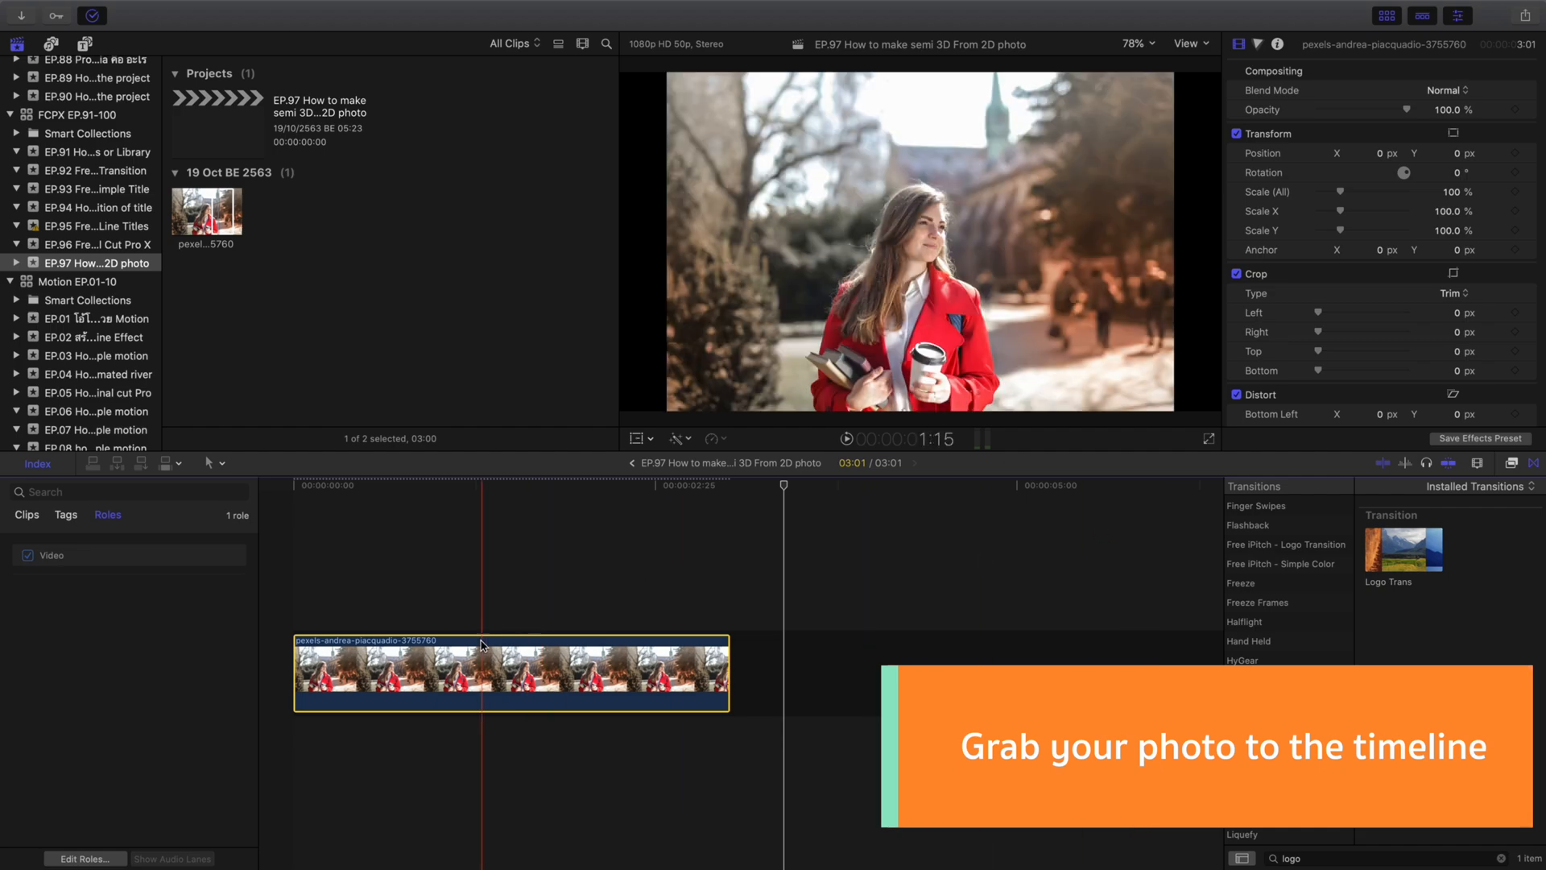
# Crop the photo clip in the timeline with the Crop type, using 400 for both Top and Bottom
pyautogui.click(420, 563)
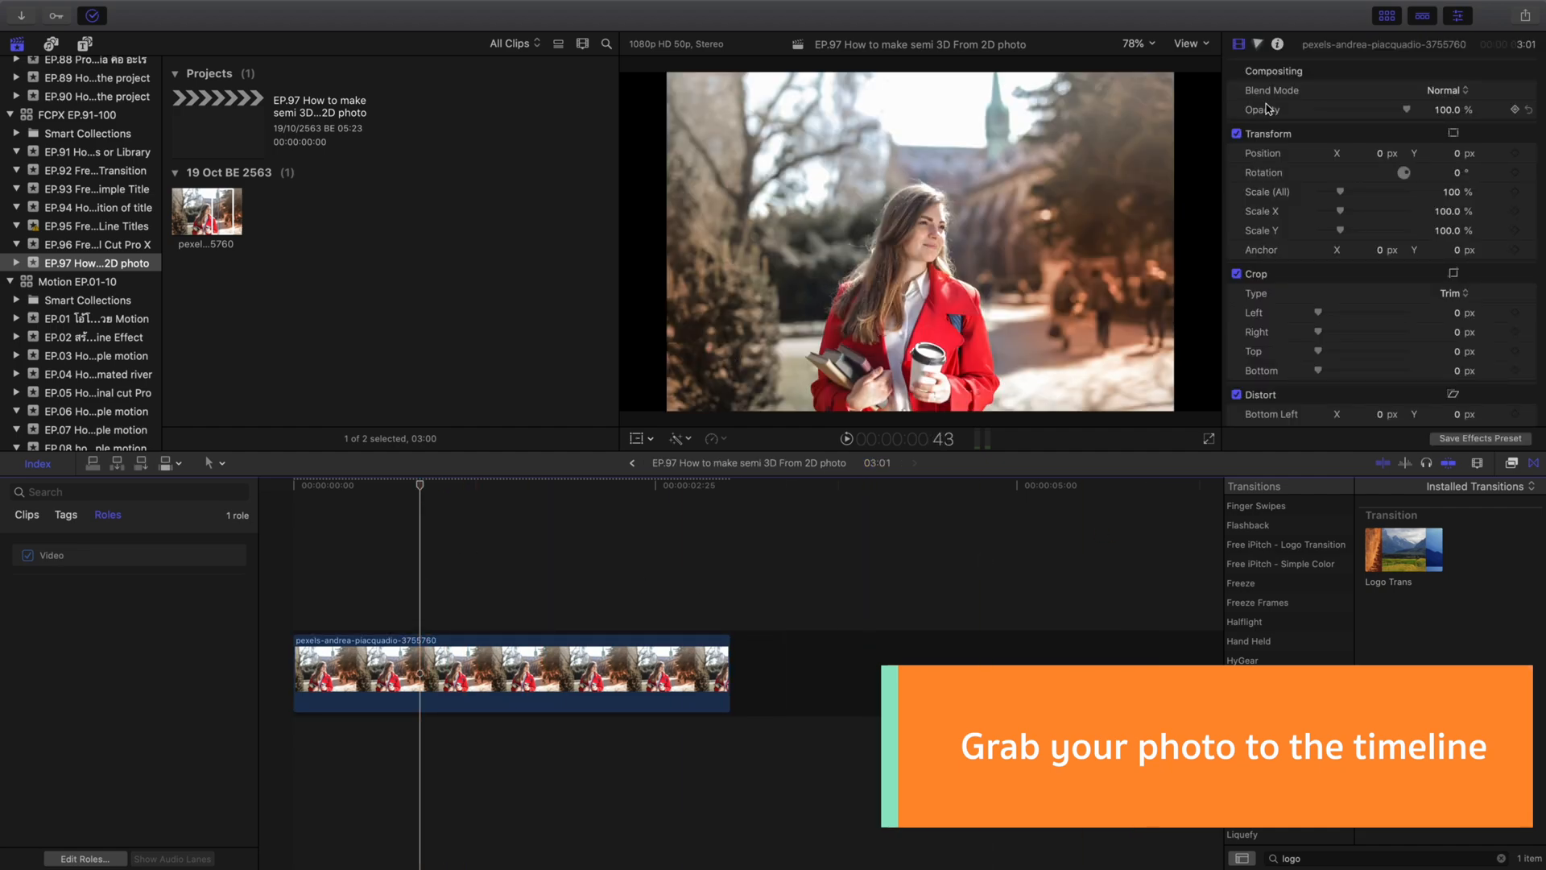
pyautogui.click(681, 439)
pyautogui.click(694, 475)
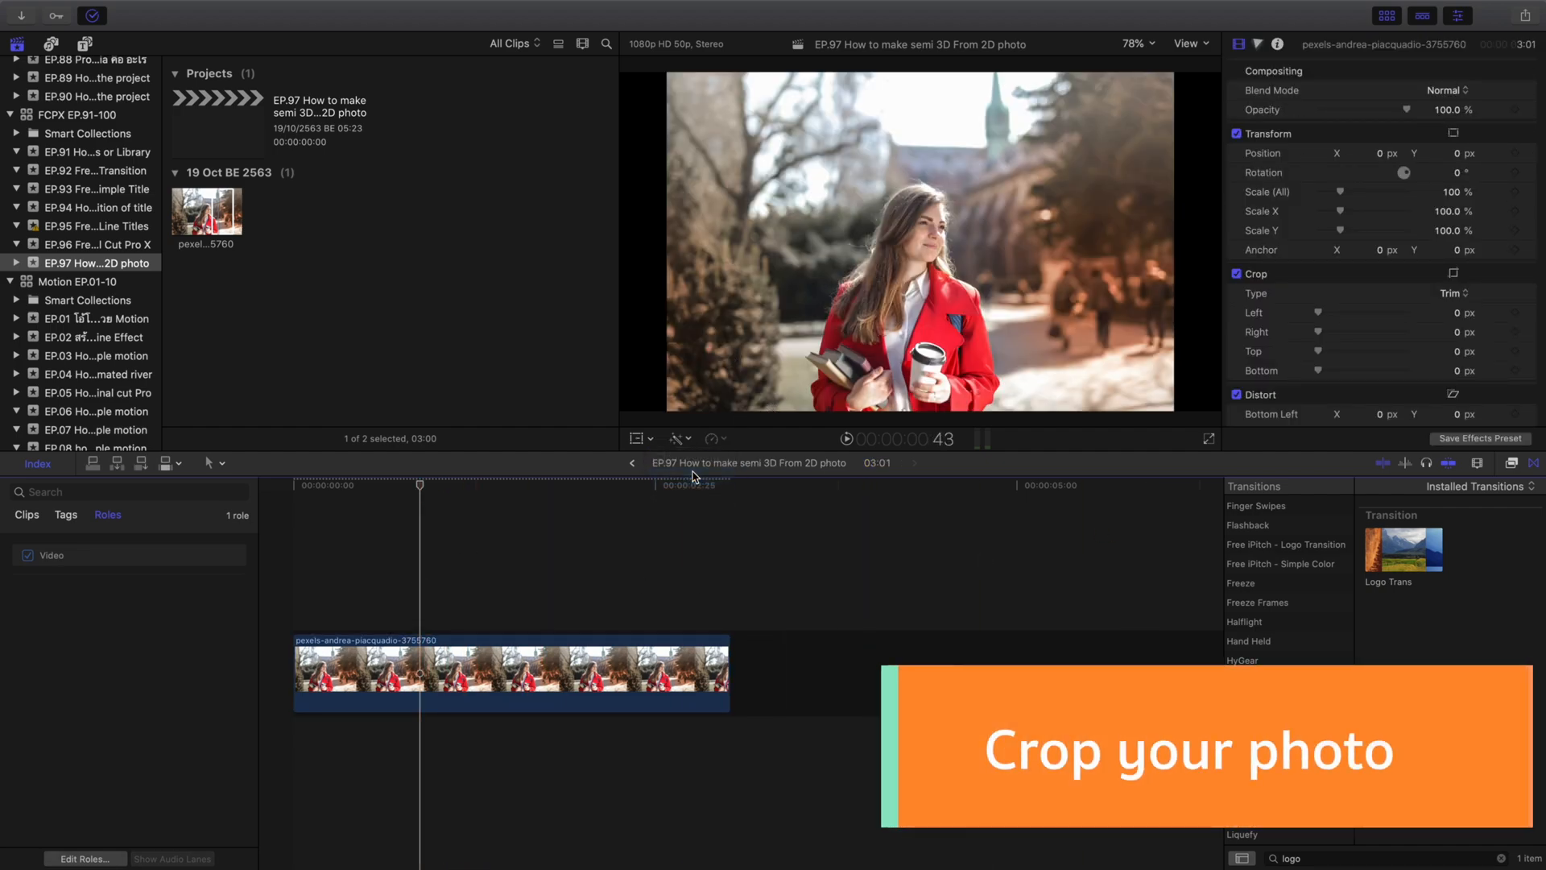
pyautogui.click(904, 409)
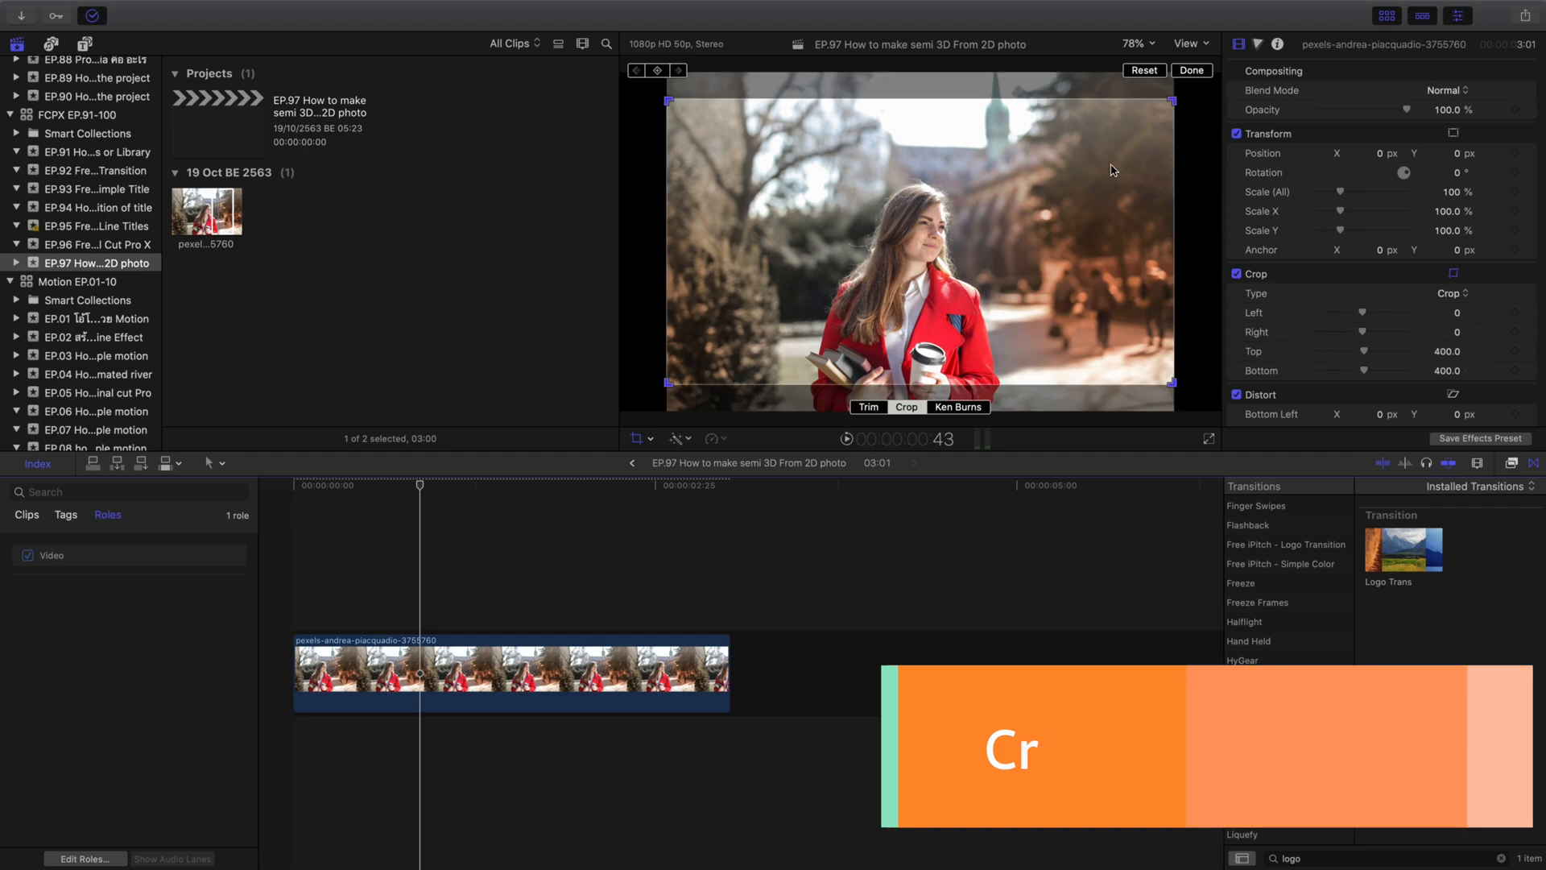
pyautogui.click(1191, 70)
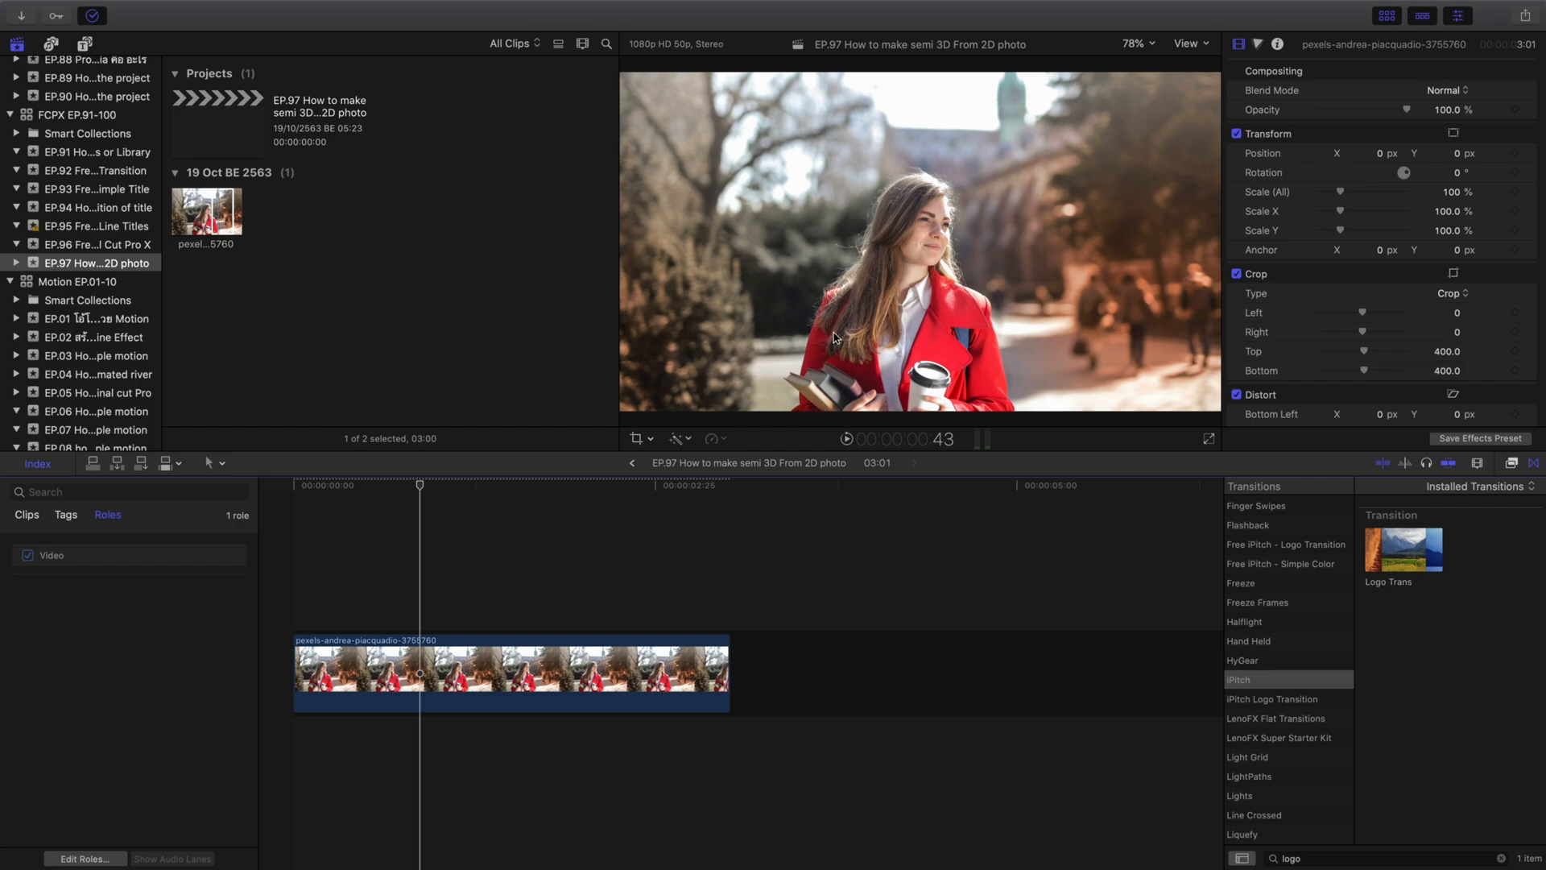
# Find the Draw Mask effect with the search term "draw" and apply it to the photo clip
pyautogui.press('super+5')
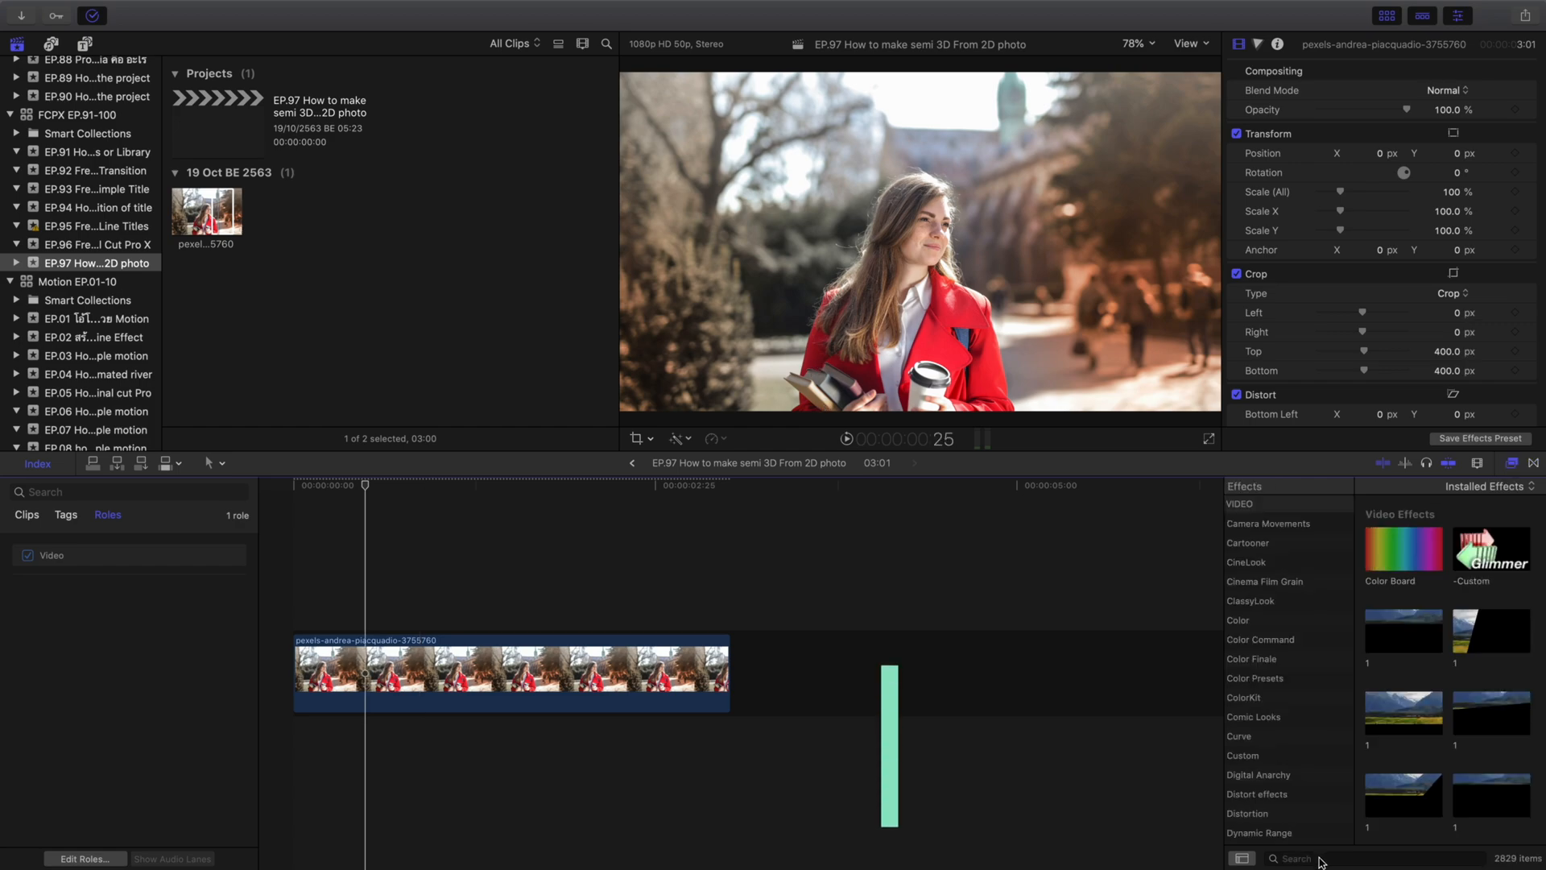
pyautogui.click(1315, 858)
pyautogui.write('draw')
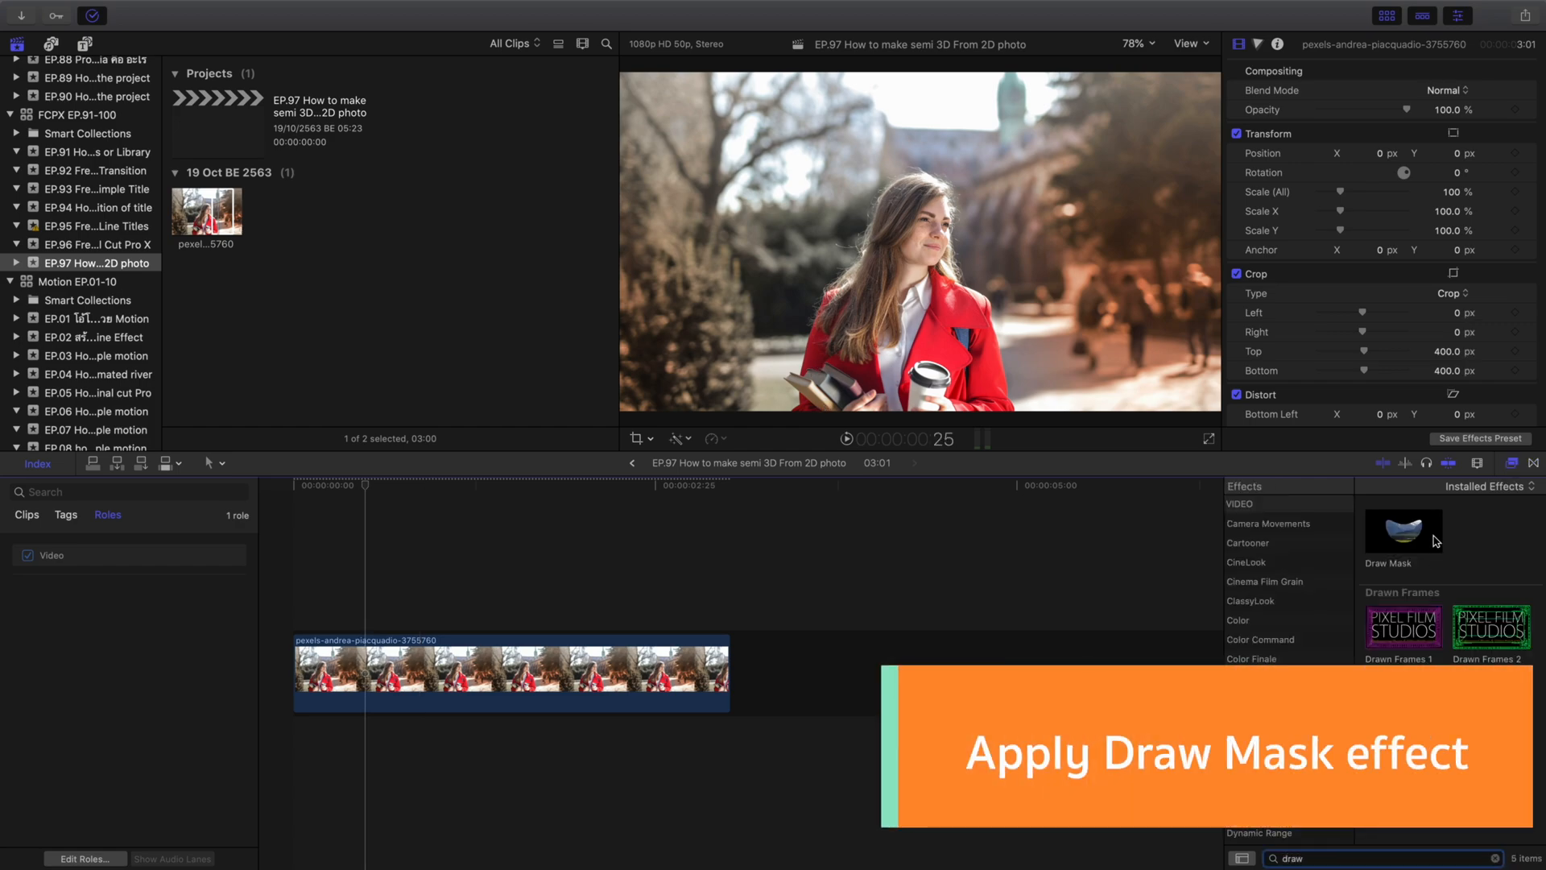
pyautogui.moveTo(1403, 531)
pyautogui.mouseDown()
pyautogui.moveTo(707, 636)
pyautogui.moveTo(612, 669)
pyautogui.mouseUp()
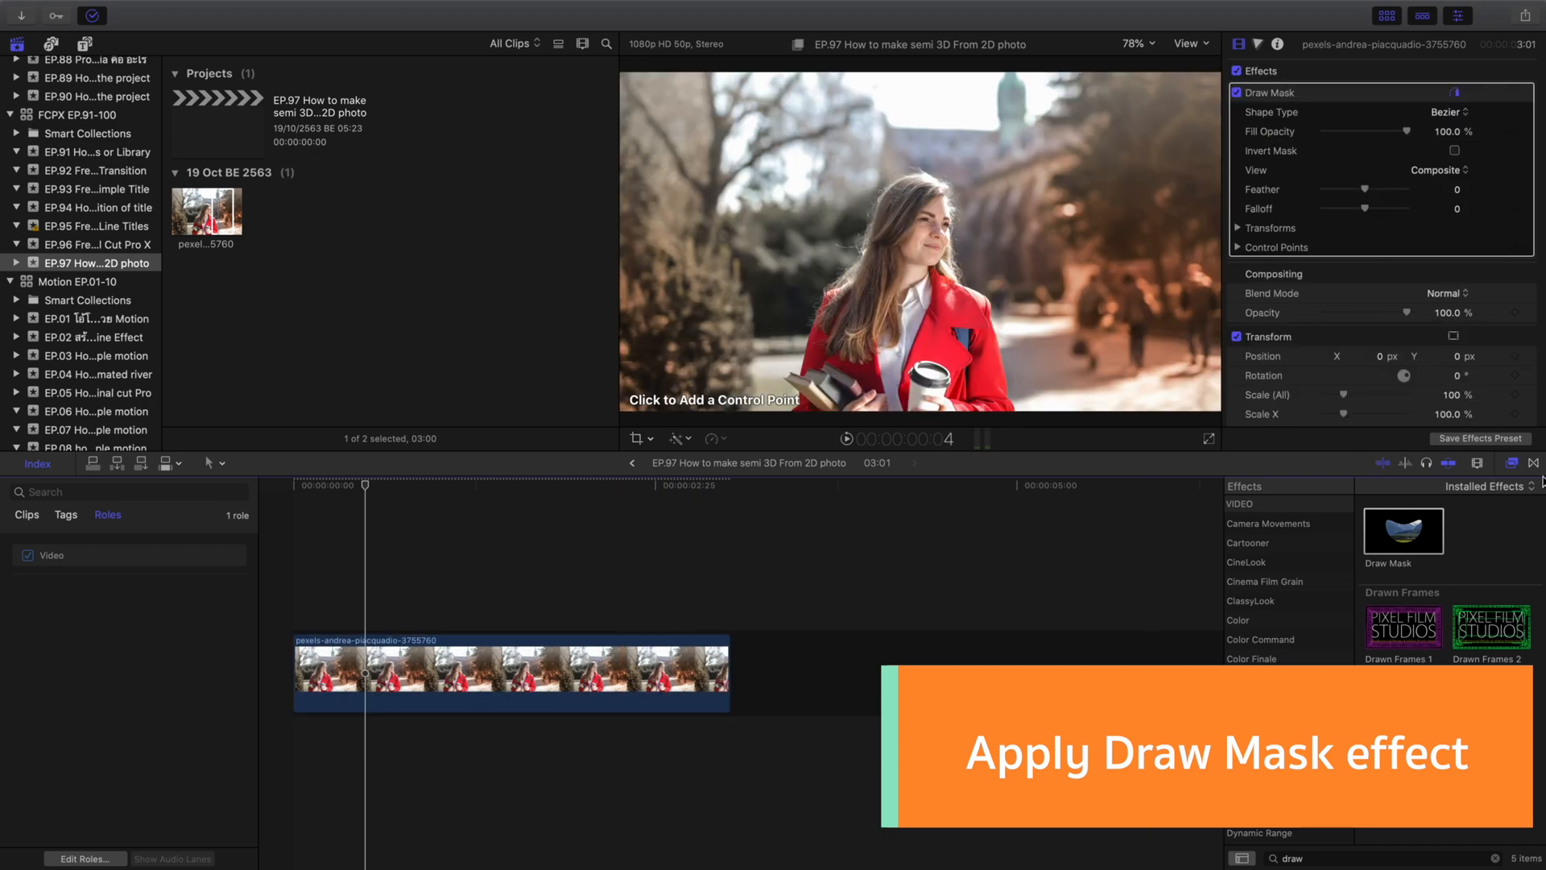
pyautogui.click(1513, 465)
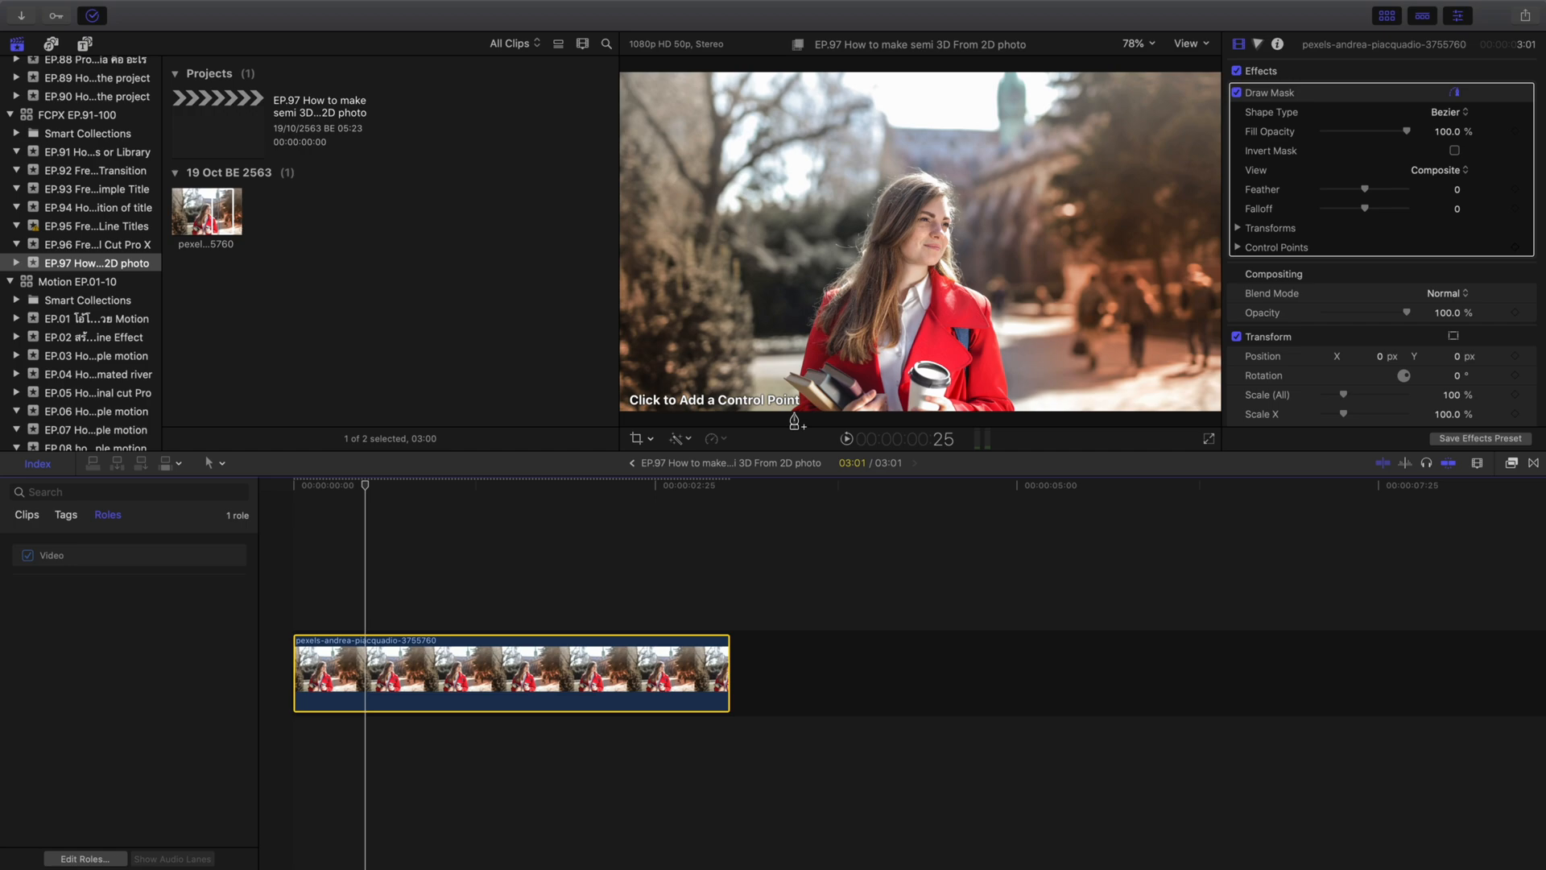
# Trace mask control points from the top of the woman's head down her face and along the red coat's shoulder and sleeve
pyautogui.click(1137, 42)
pyautogui.click(1150, 139)
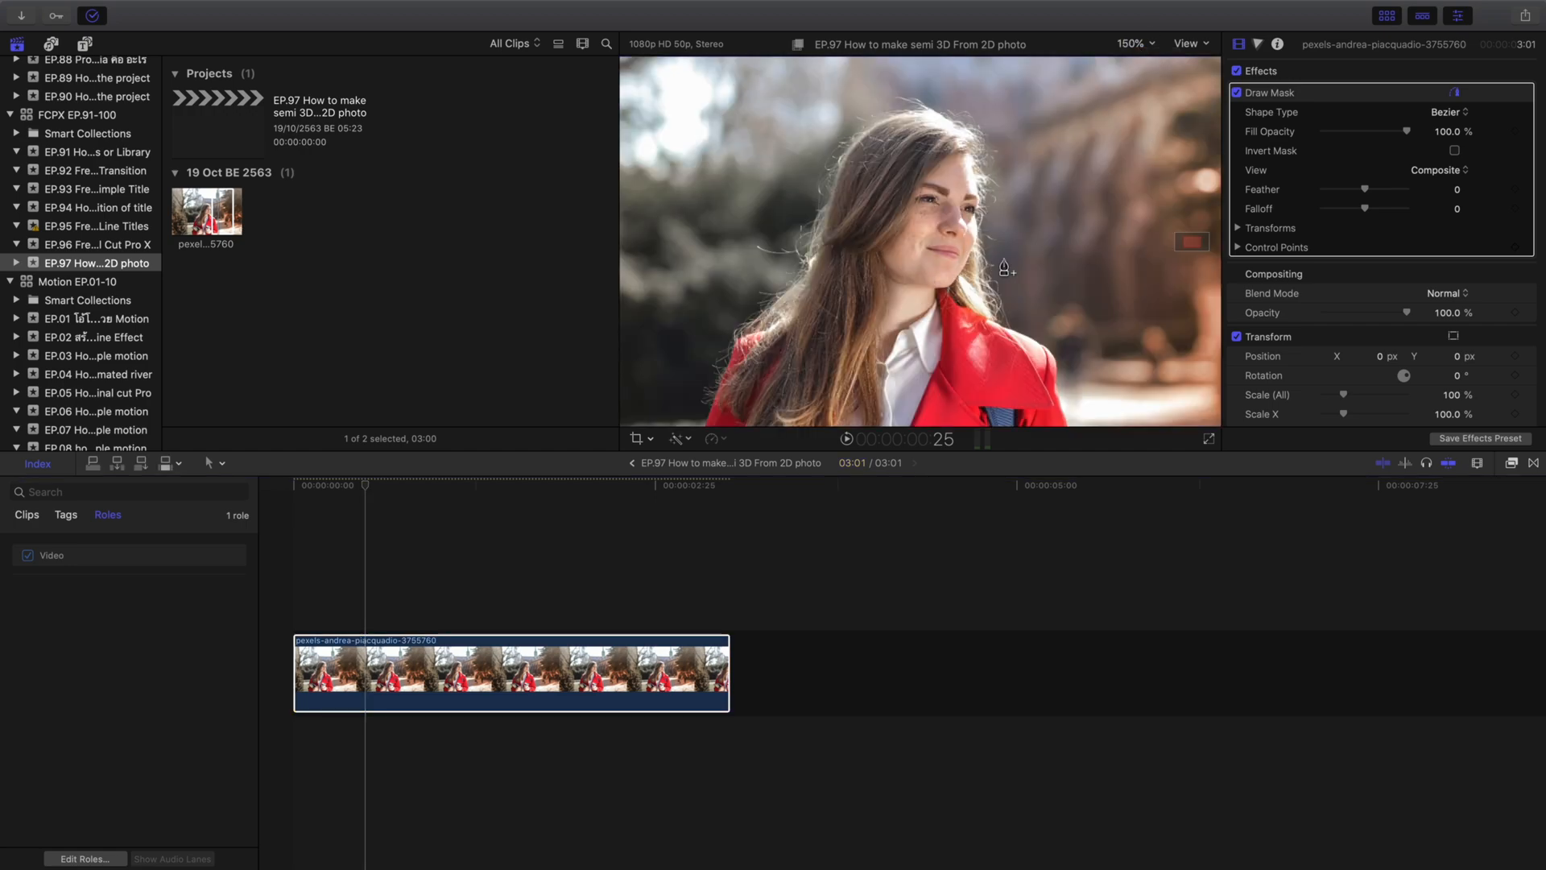
pyautogui.scroll(-5, 1182, 244)
pyautogui.scroll(5, 1183, 243)
pyautogui.moveTo(987, 177); pyautogui.dragTo(1003, 185)
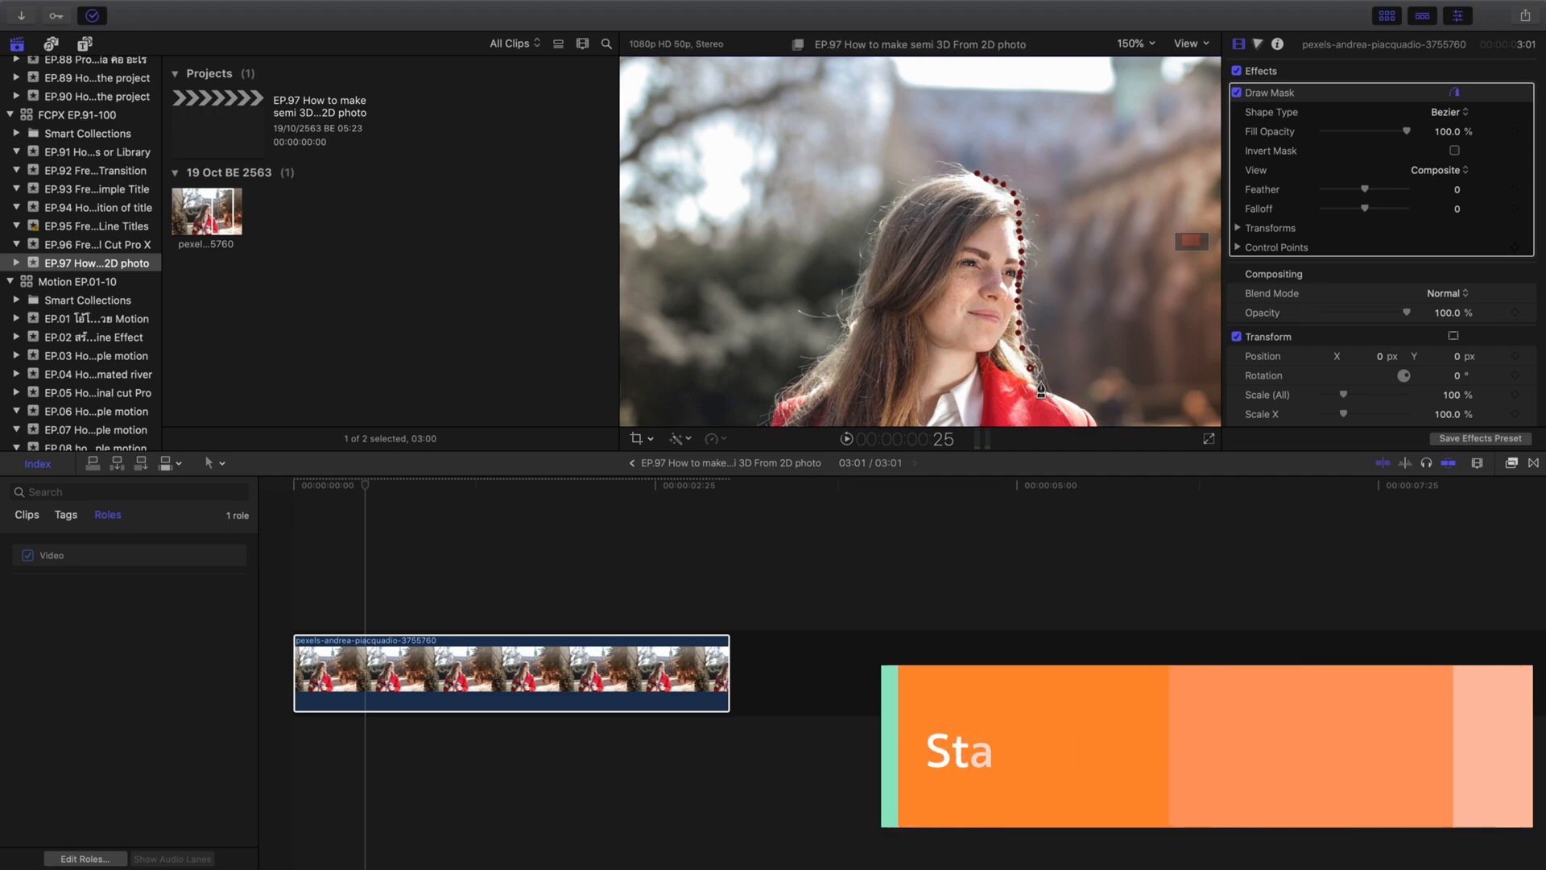
pyautogui.scroll(-5, 1020, 318)
pyautogui.click(1046, 239)
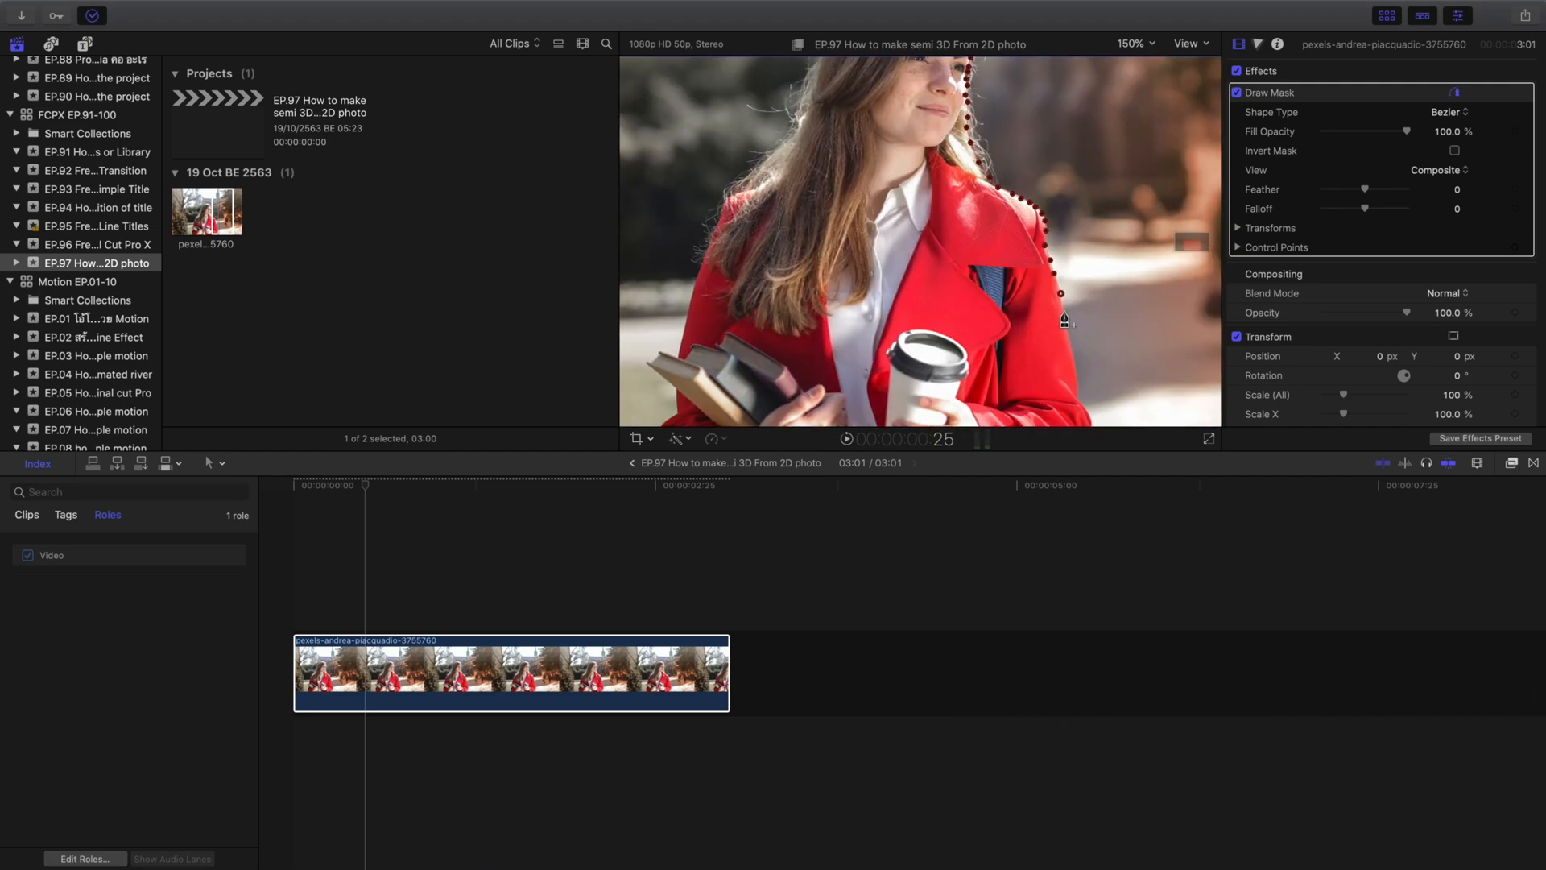
# Continue the mask around the rest of the woman and her books up to her hair, and close it at the starting point
pyautogui.click(1135, 43)
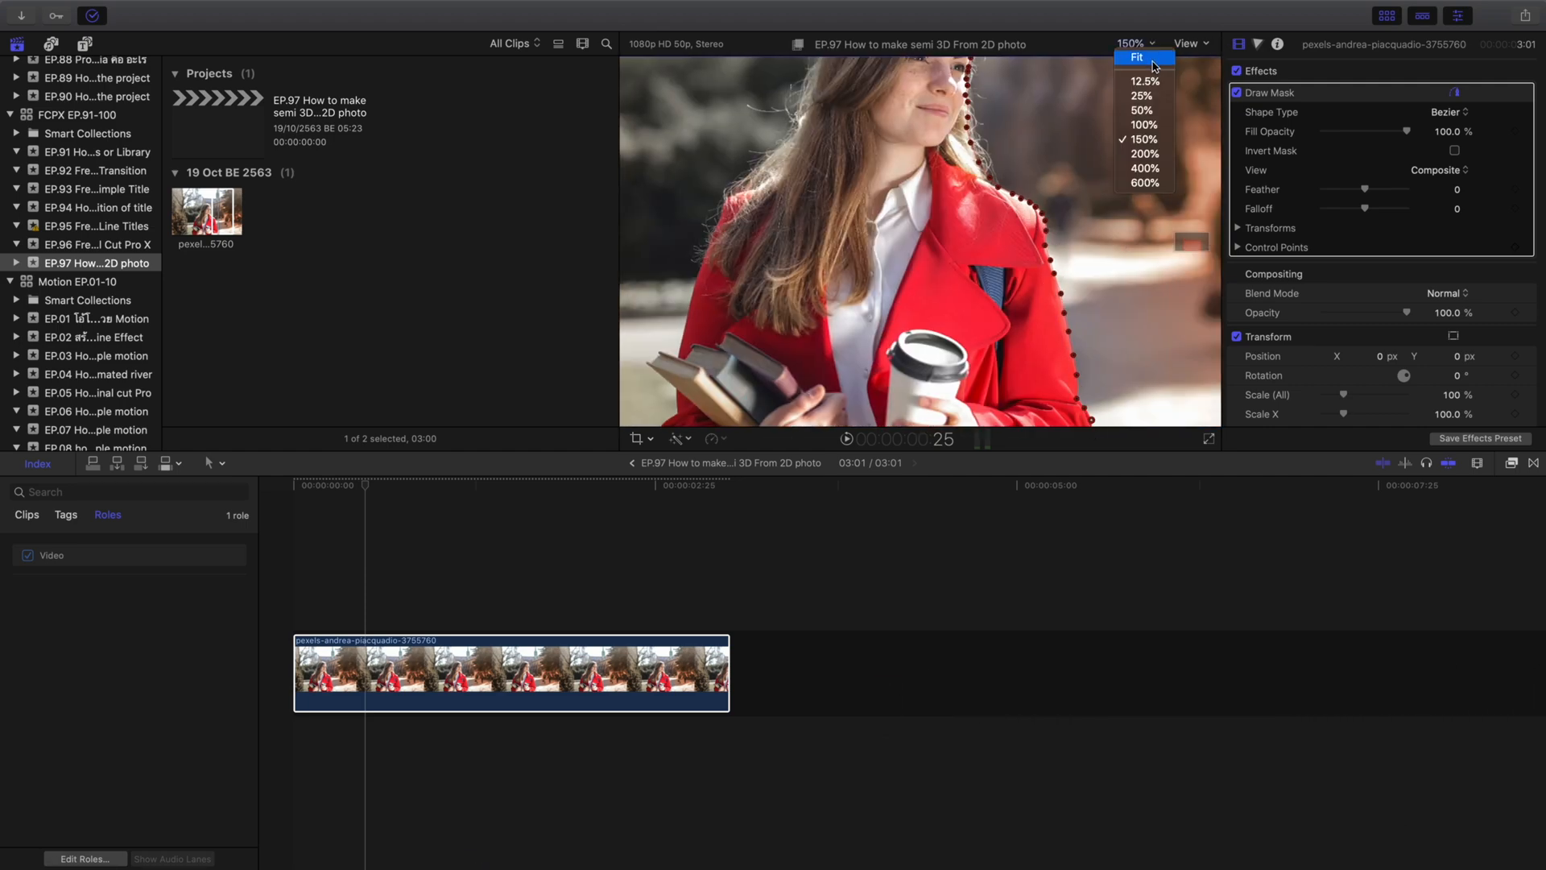
pyautogui.click(1144, 111)
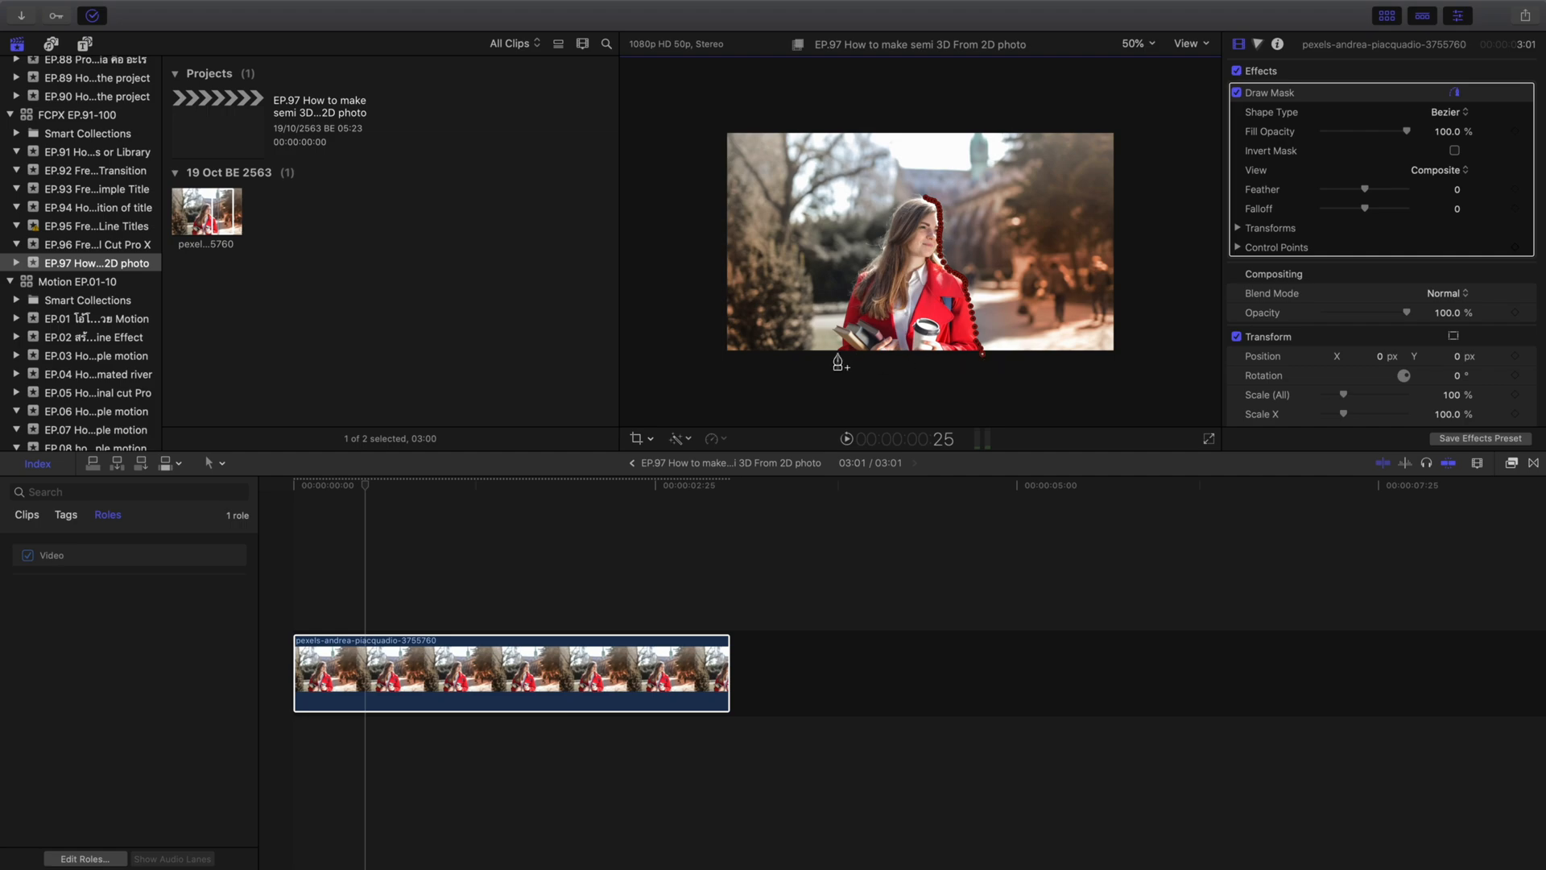
pyautogui.click(1135, 44)
pyautogui.click(1143, 165)
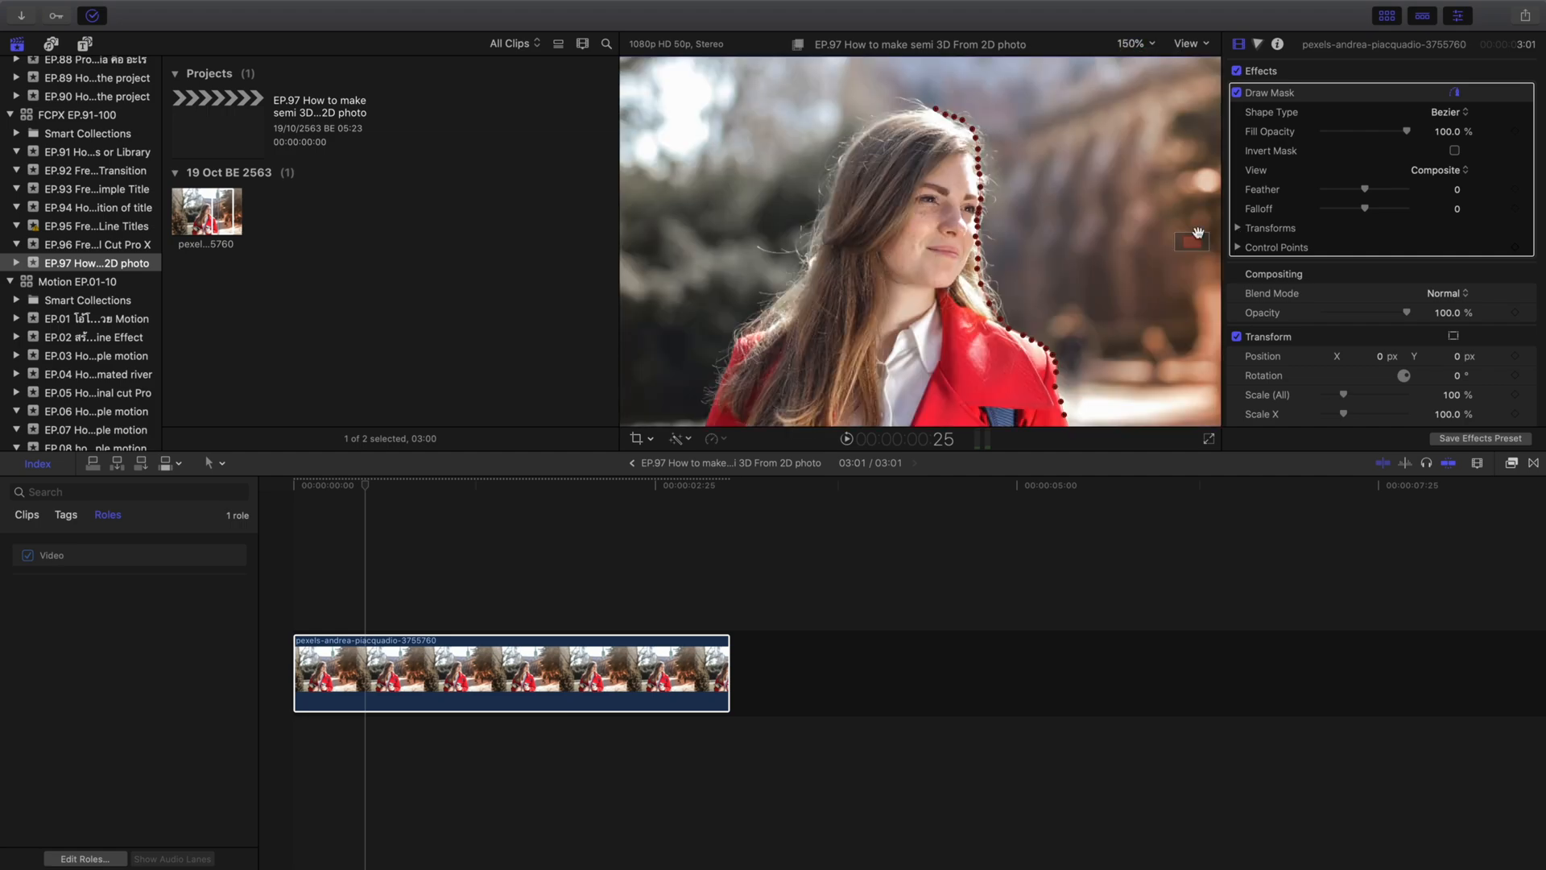
pyautogui.moveTo(1192, 241); pyautogui.dragTo(1182, 266)
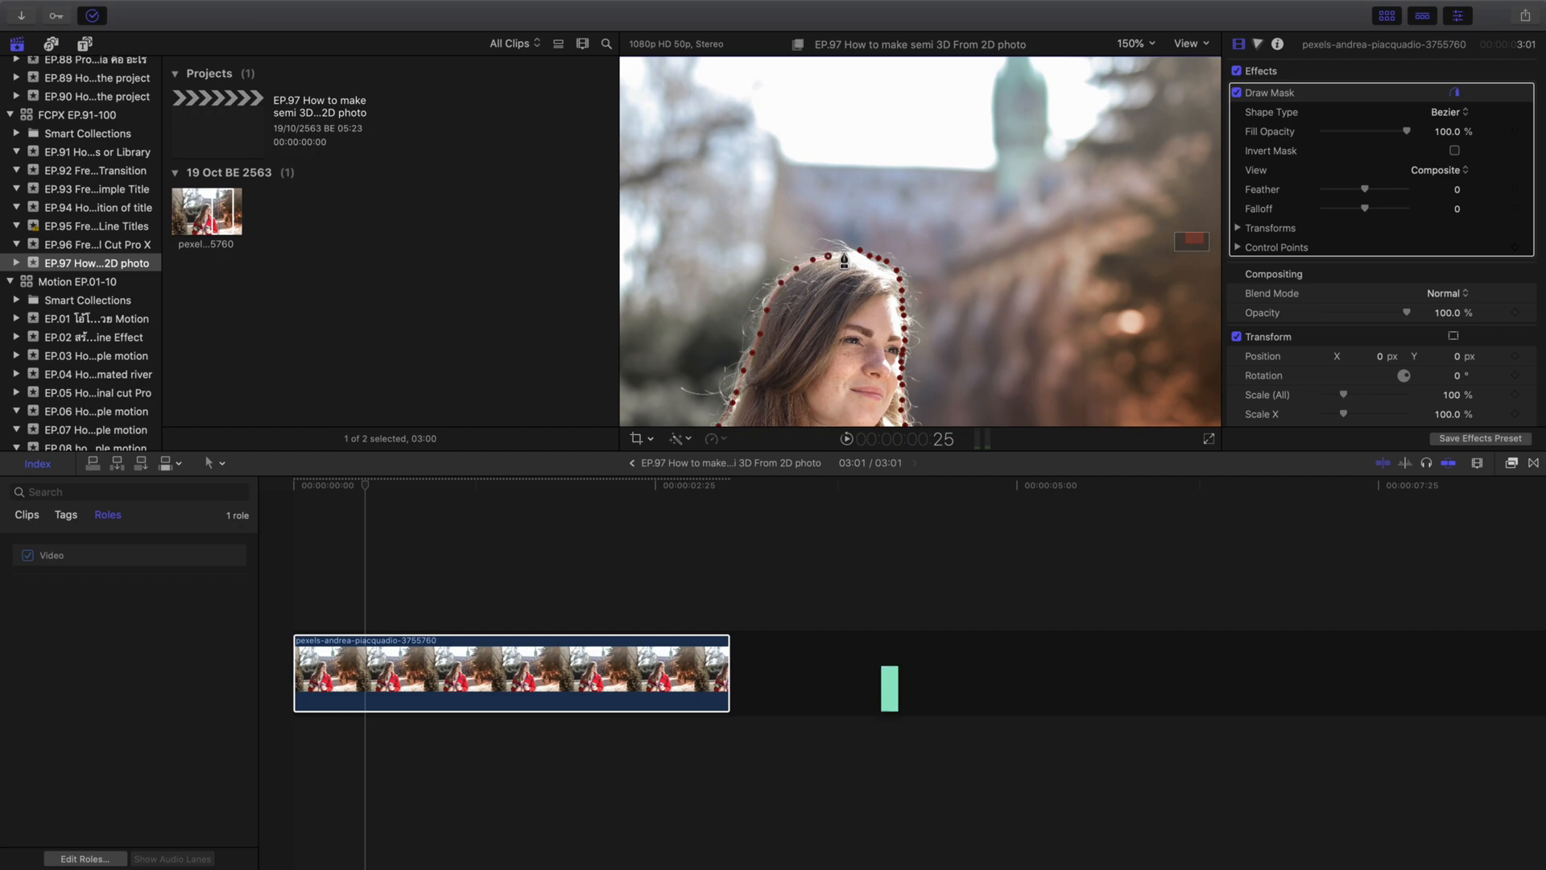
pyautogui.click(860, 251)
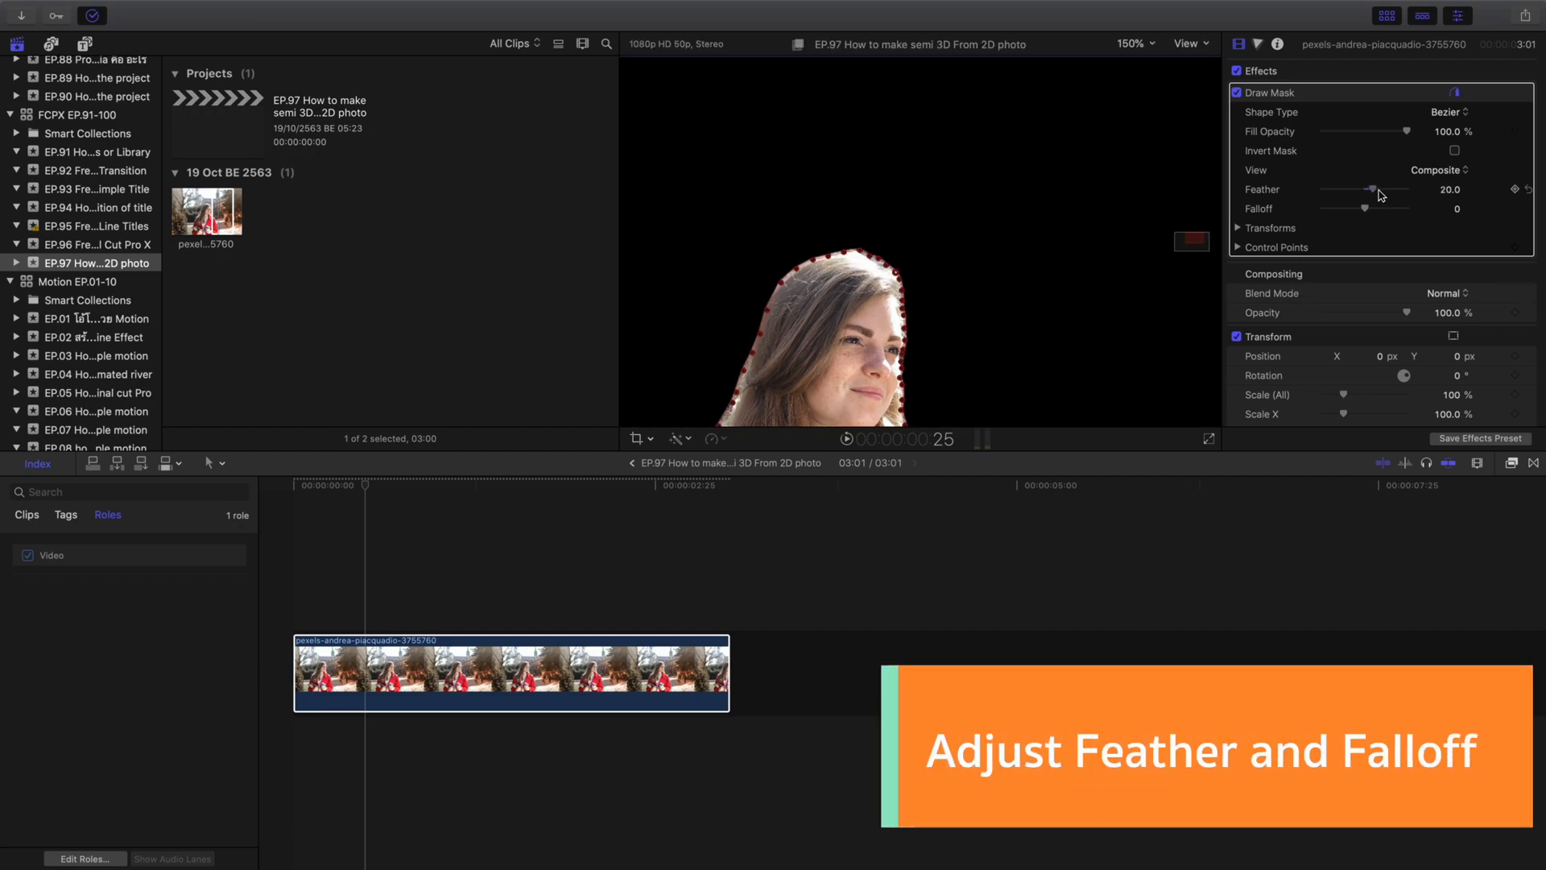
# Set the Draw Mask's Feather to 15 and Falloff to 100
pyautogui.moveTo(1203, 238); pyautogui.dragTo(1200, 244)
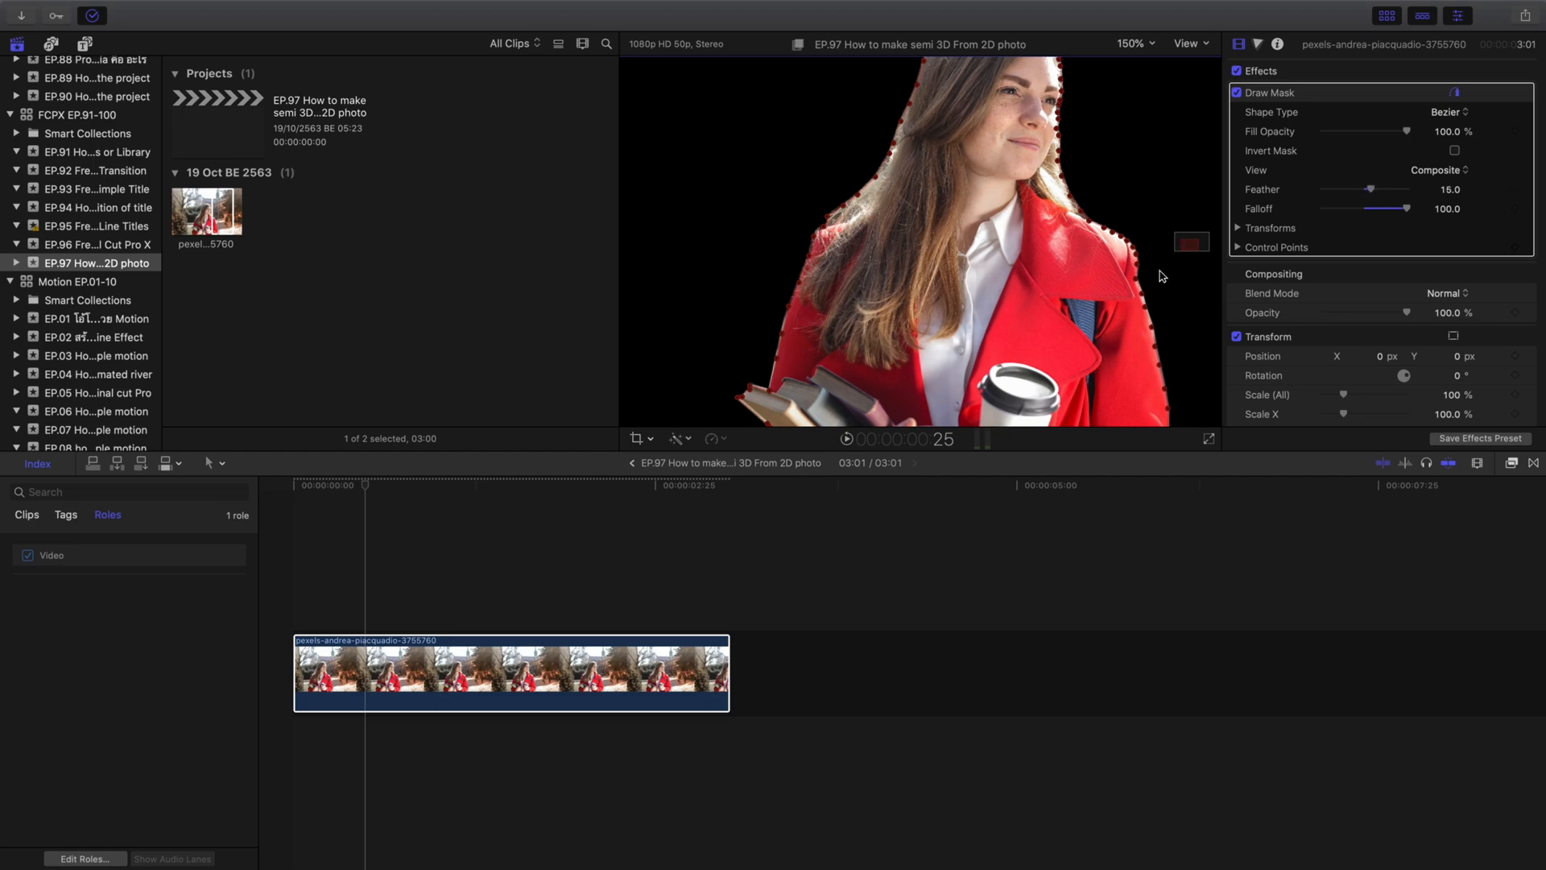
pyautogui.click(1133, 44)
pyautogui.click(1127, 54)
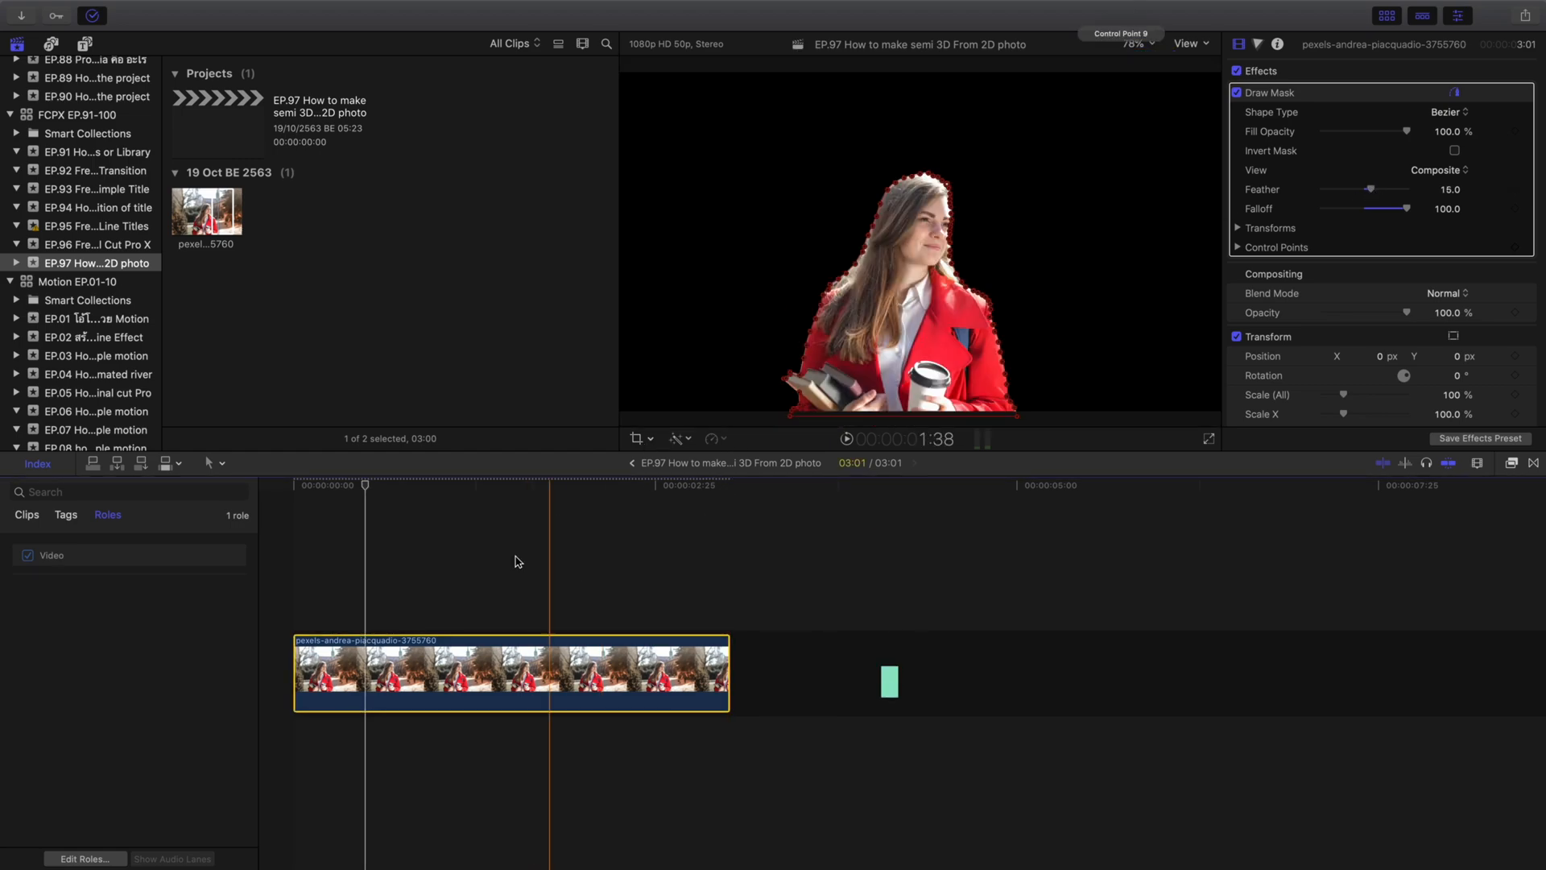
# Duplicate the masked photo clip onto a second layer and create a video role named Background
pyautogui.moveTo(409, 707); pyautogui.dragTo(439, 727)
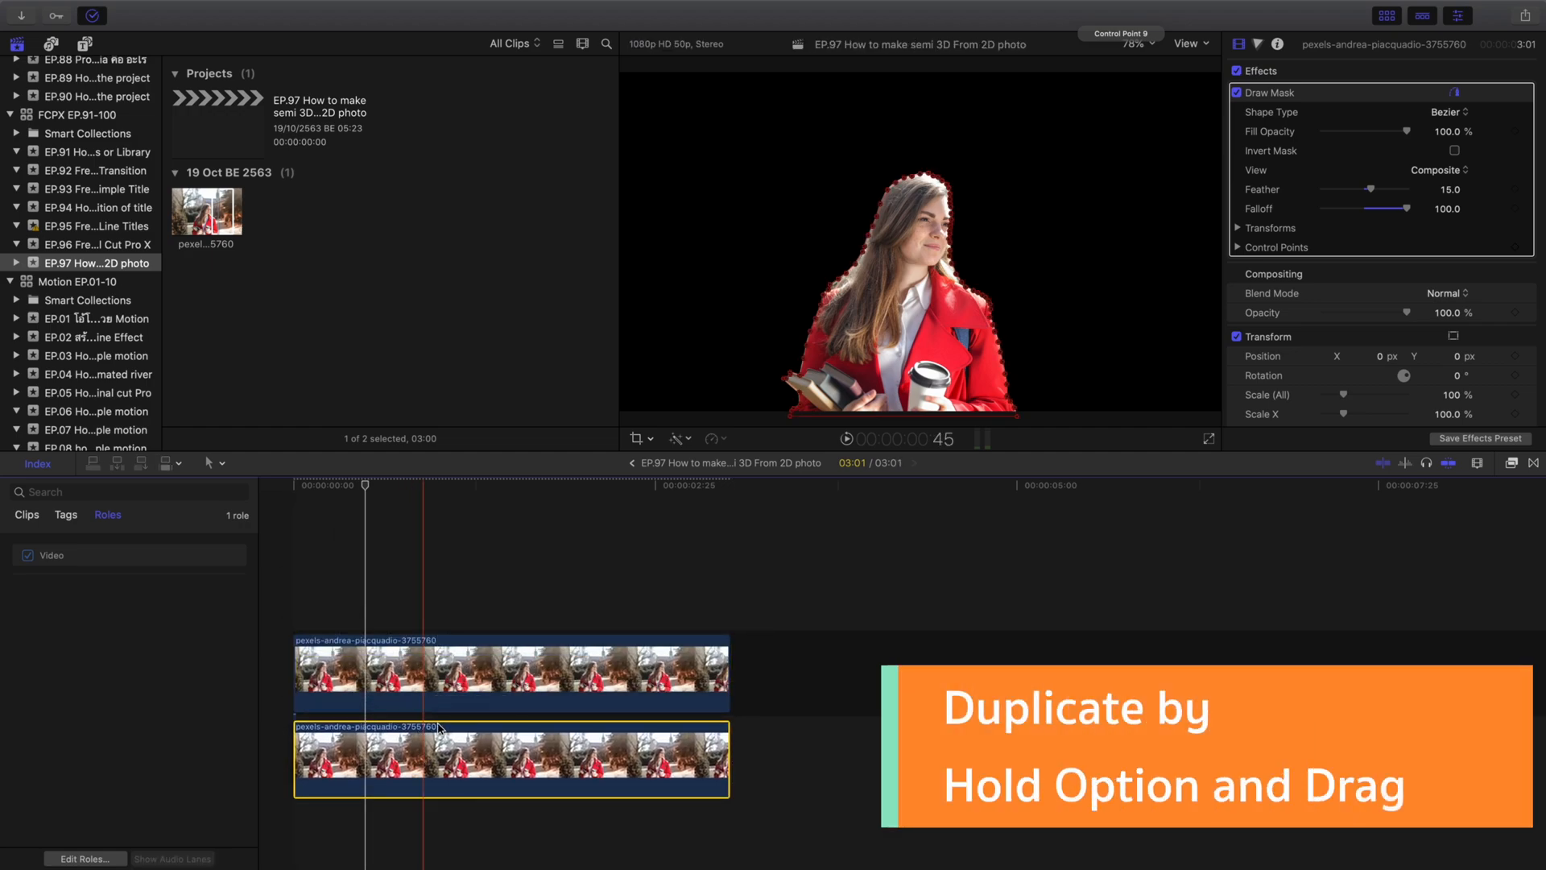
pyautogui.rightClick(479, 731)
pyautogui.moveTo(684, 709)
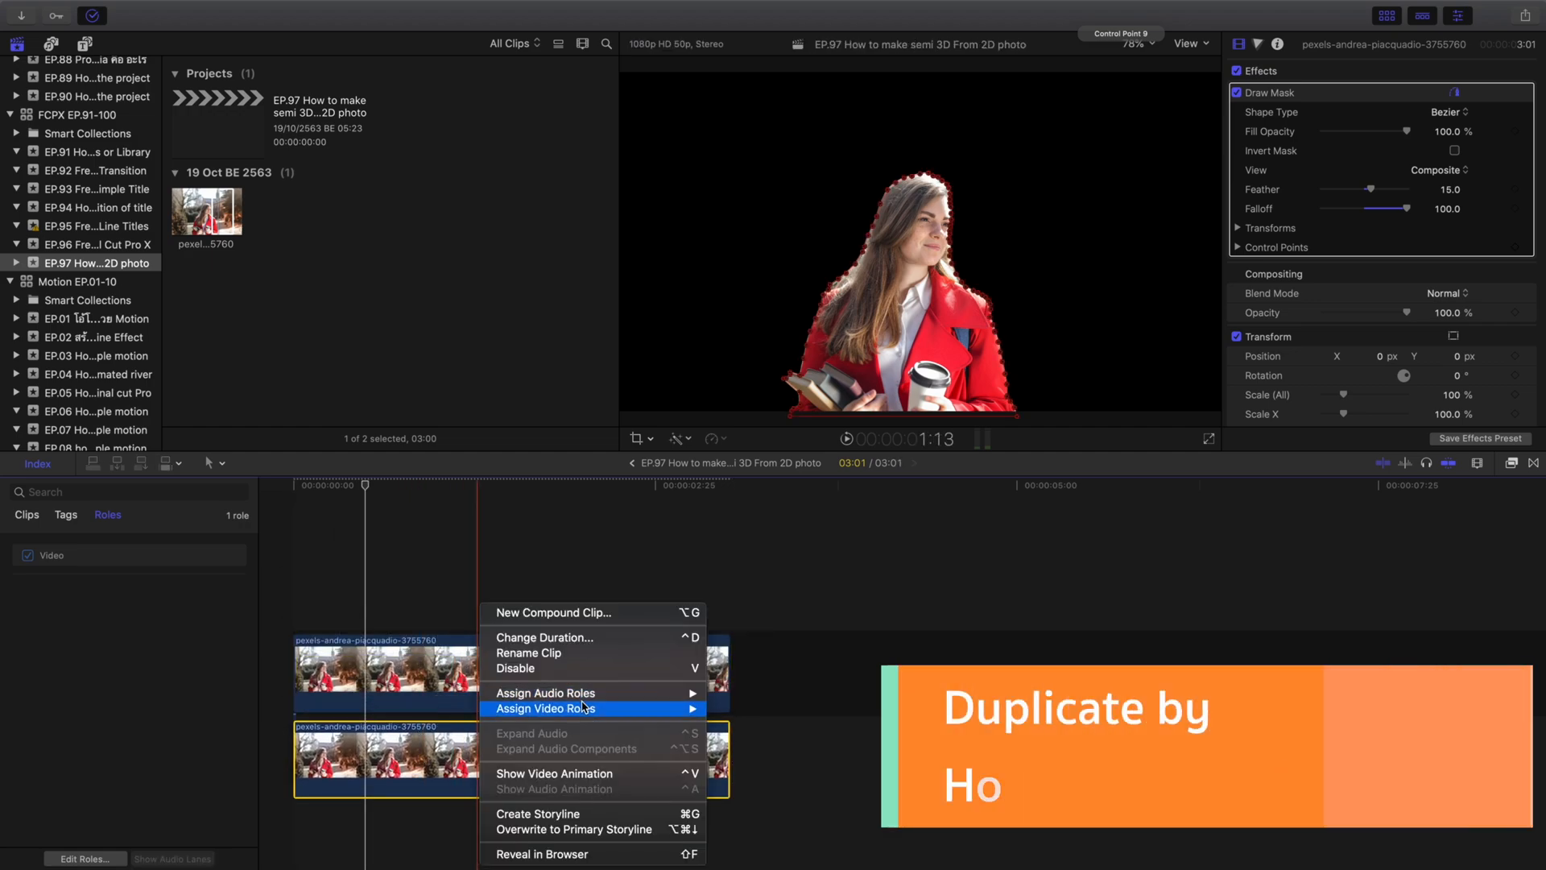
pyautogui.click(764, 751)
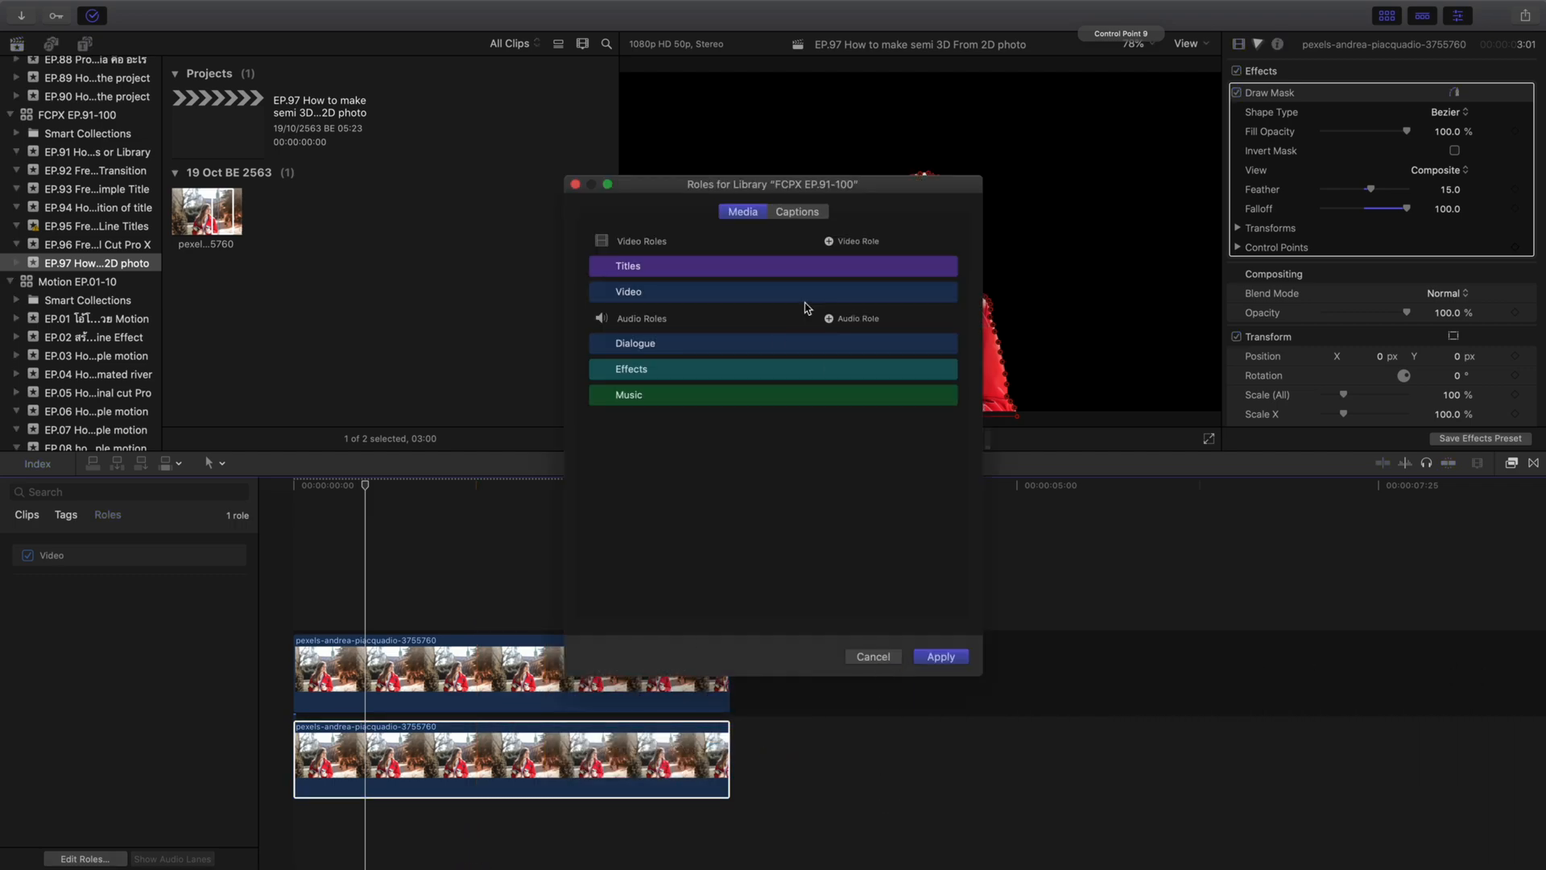
pyautogui.click(841, 243)
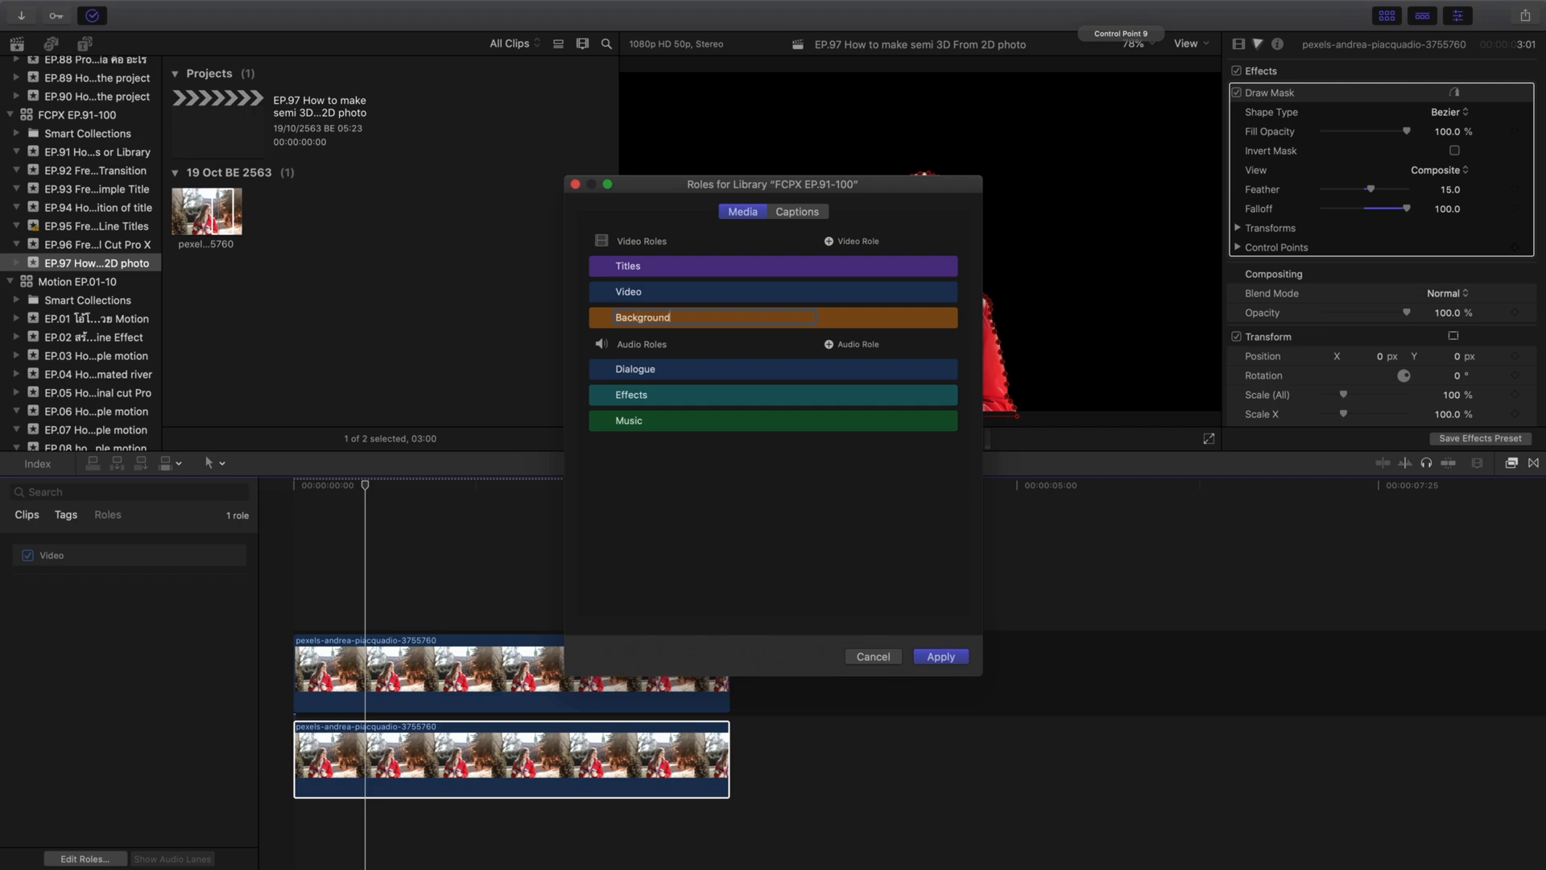
pyautogui.click(940, 656)
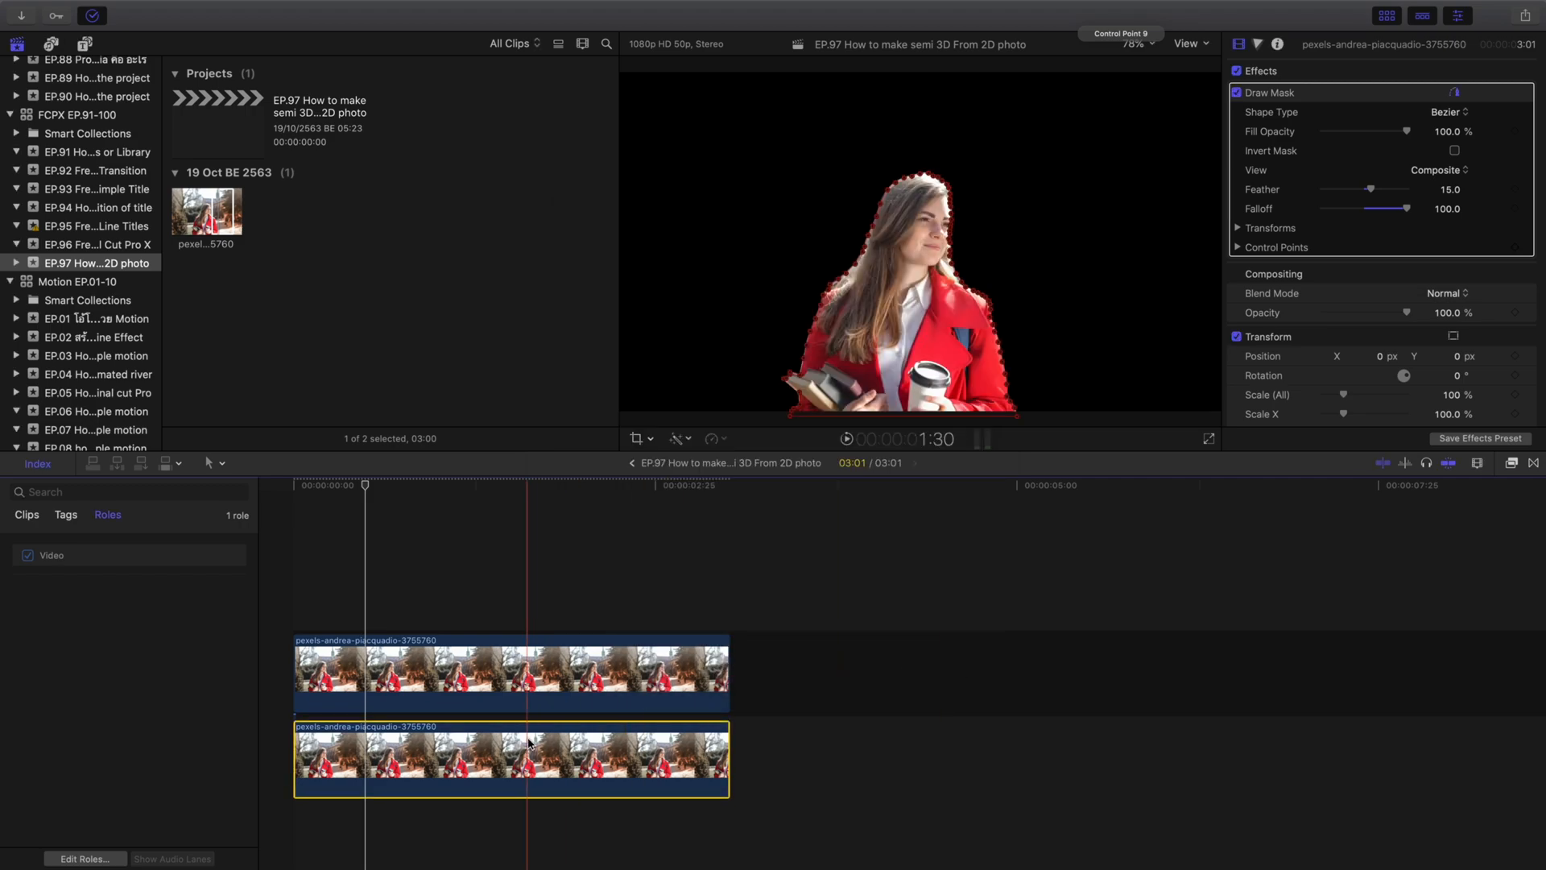
# Assign the Background video role to the lower photo clip
pyautogui.rightClick(532, 749)
pyautogui.moveTo(644, 709)
pyautogui.click(793, 740)
# Create a video role named Woman and assign it to the upper photo clip
pyautogui.click(532, 692)
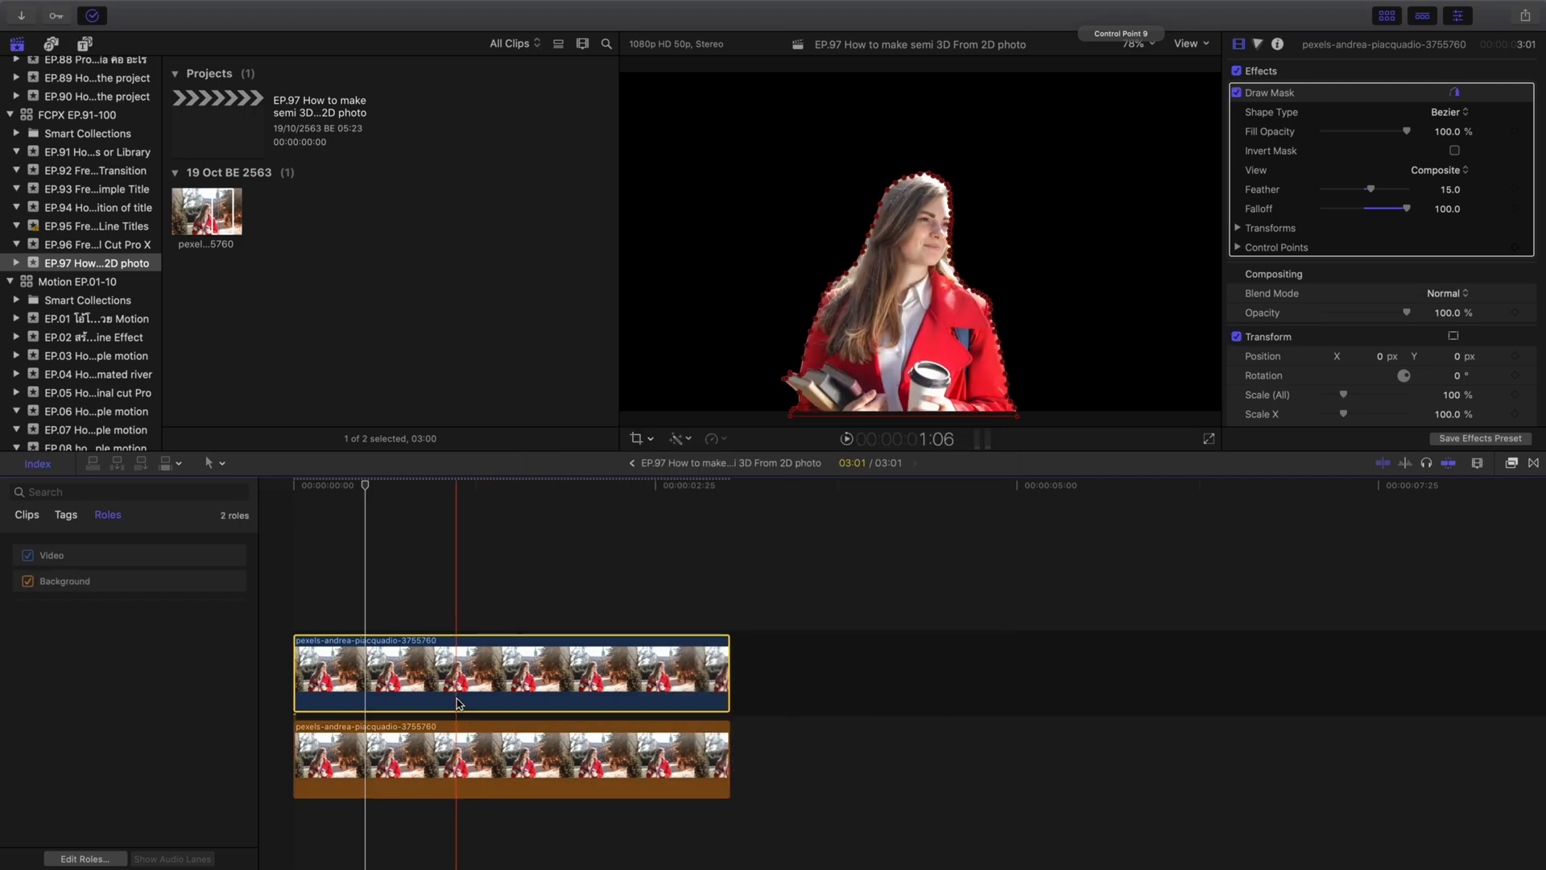
pyautogui.click(37, 463)
pyautogui.click(37, 464)
pyautogui.click(85, 858)
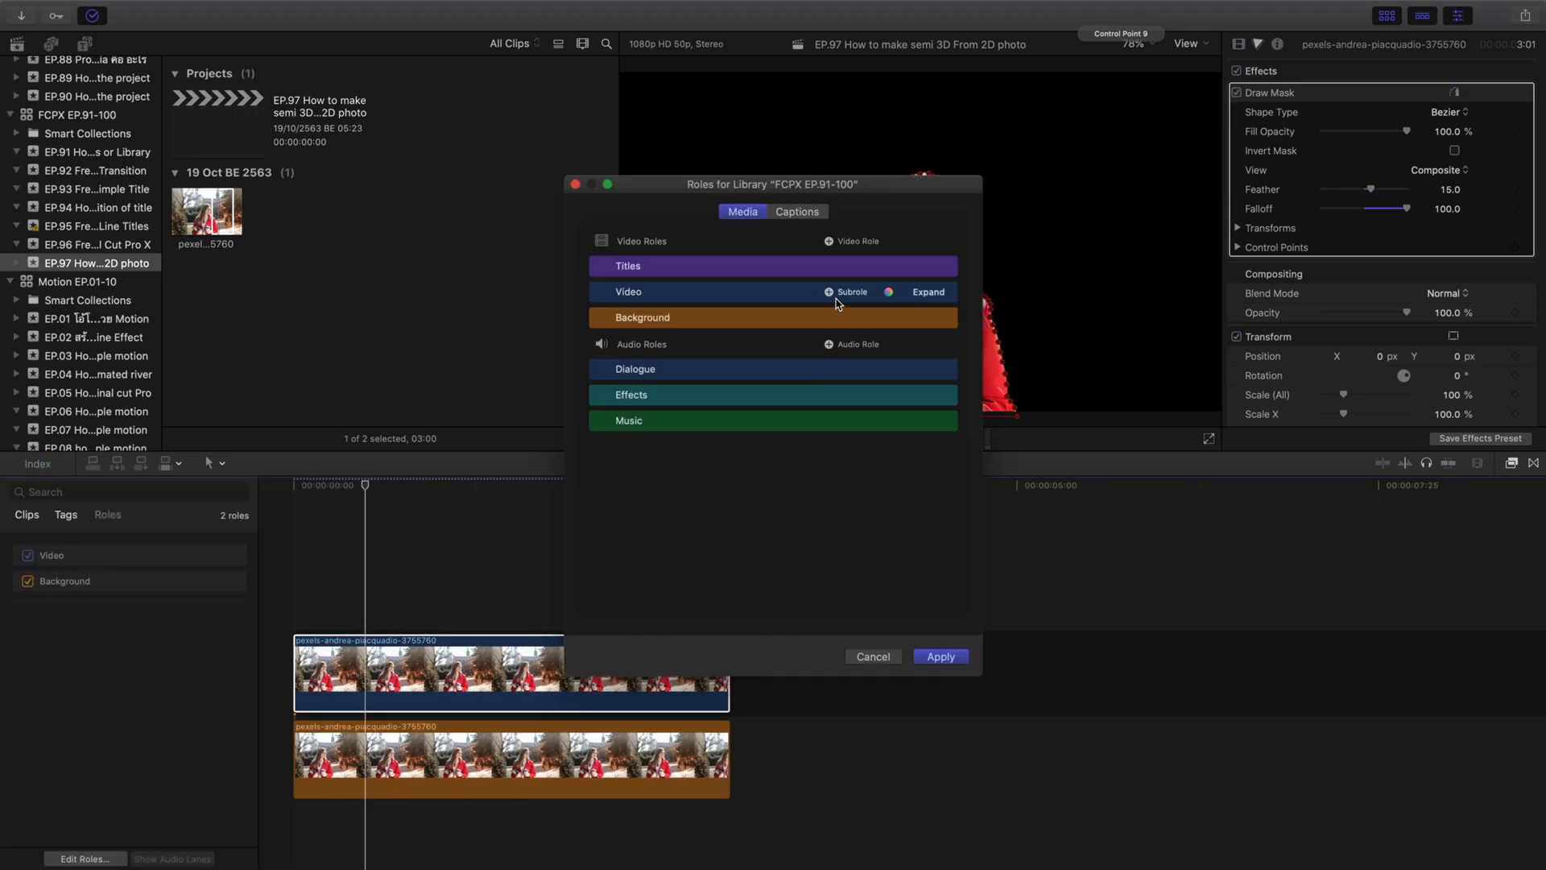
pyautogui.click(829, 242)
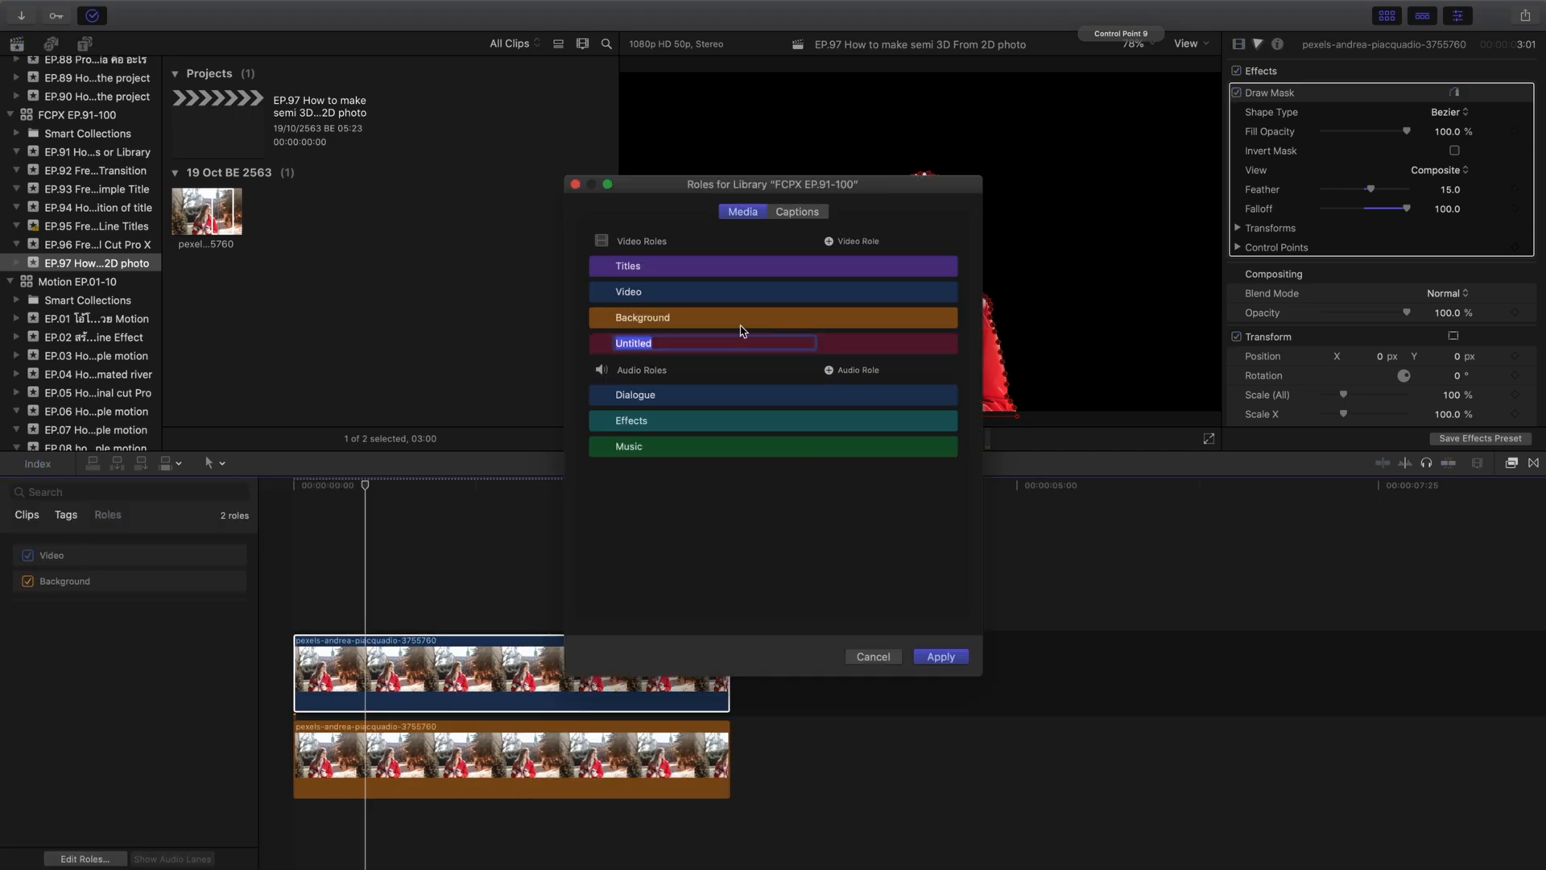
pyautogui.click(941, 656)
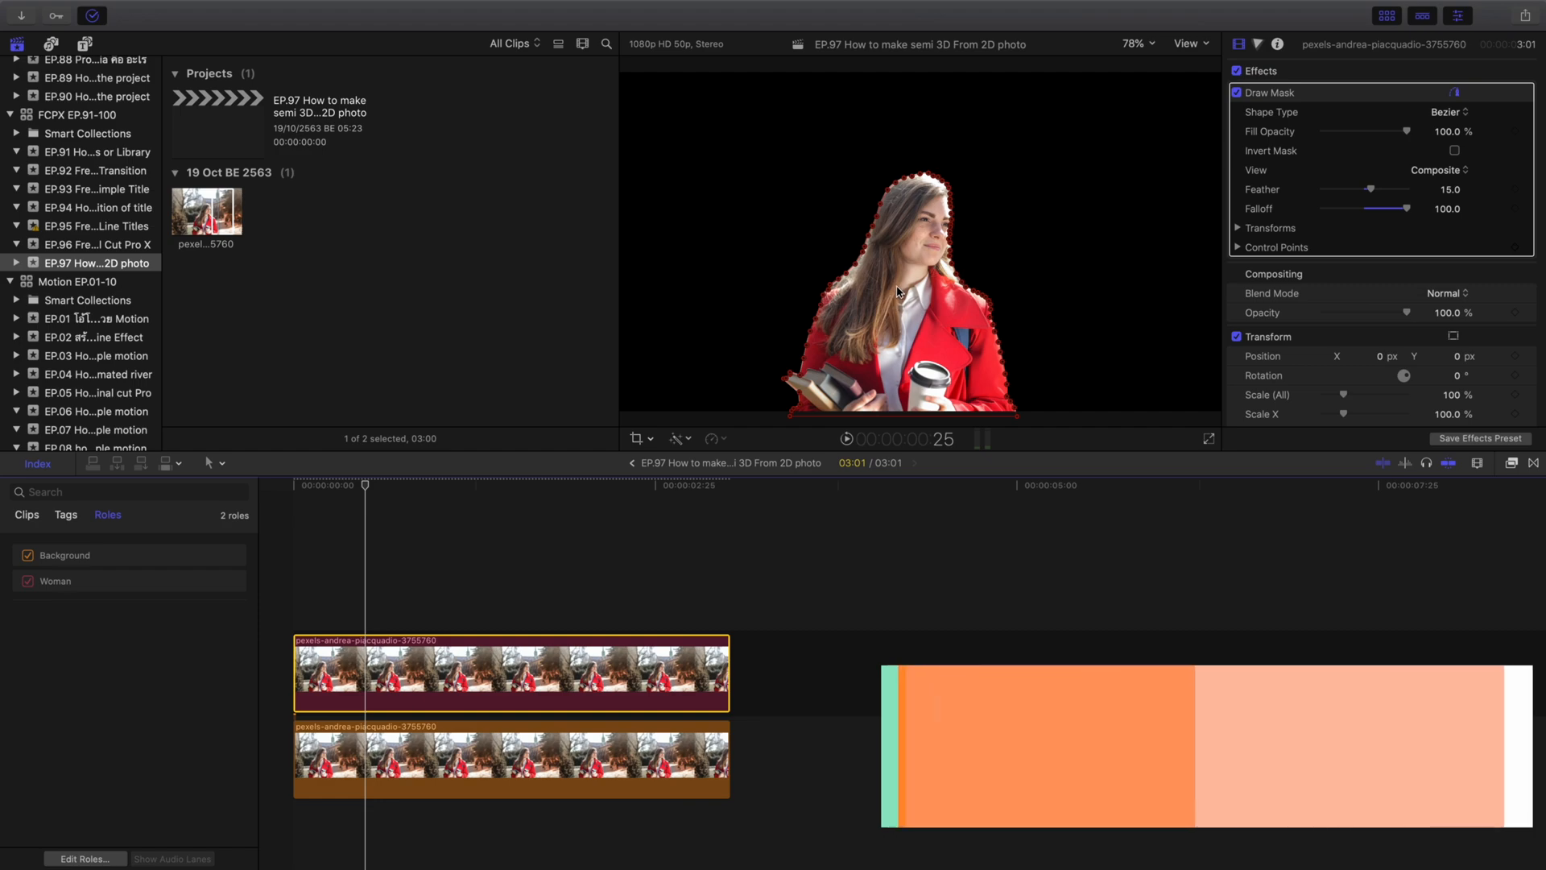
# Turn off the Draw Mask effect on the Background clip
pyautogui.click(567, 736)
pyautogui.click(1236, 93)
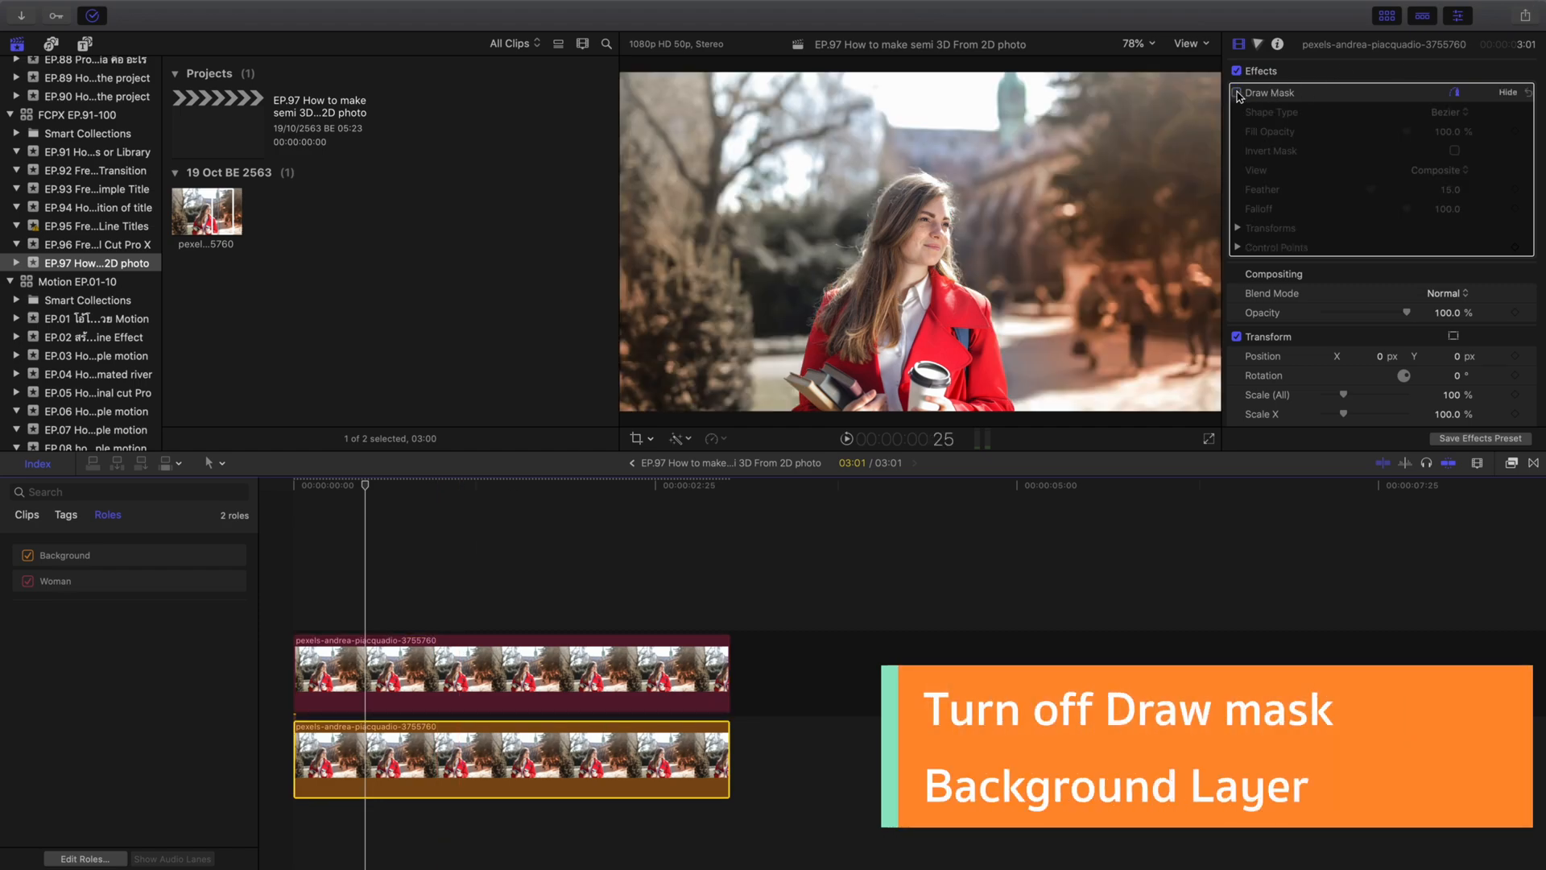
pyautogui.click(529, 679)
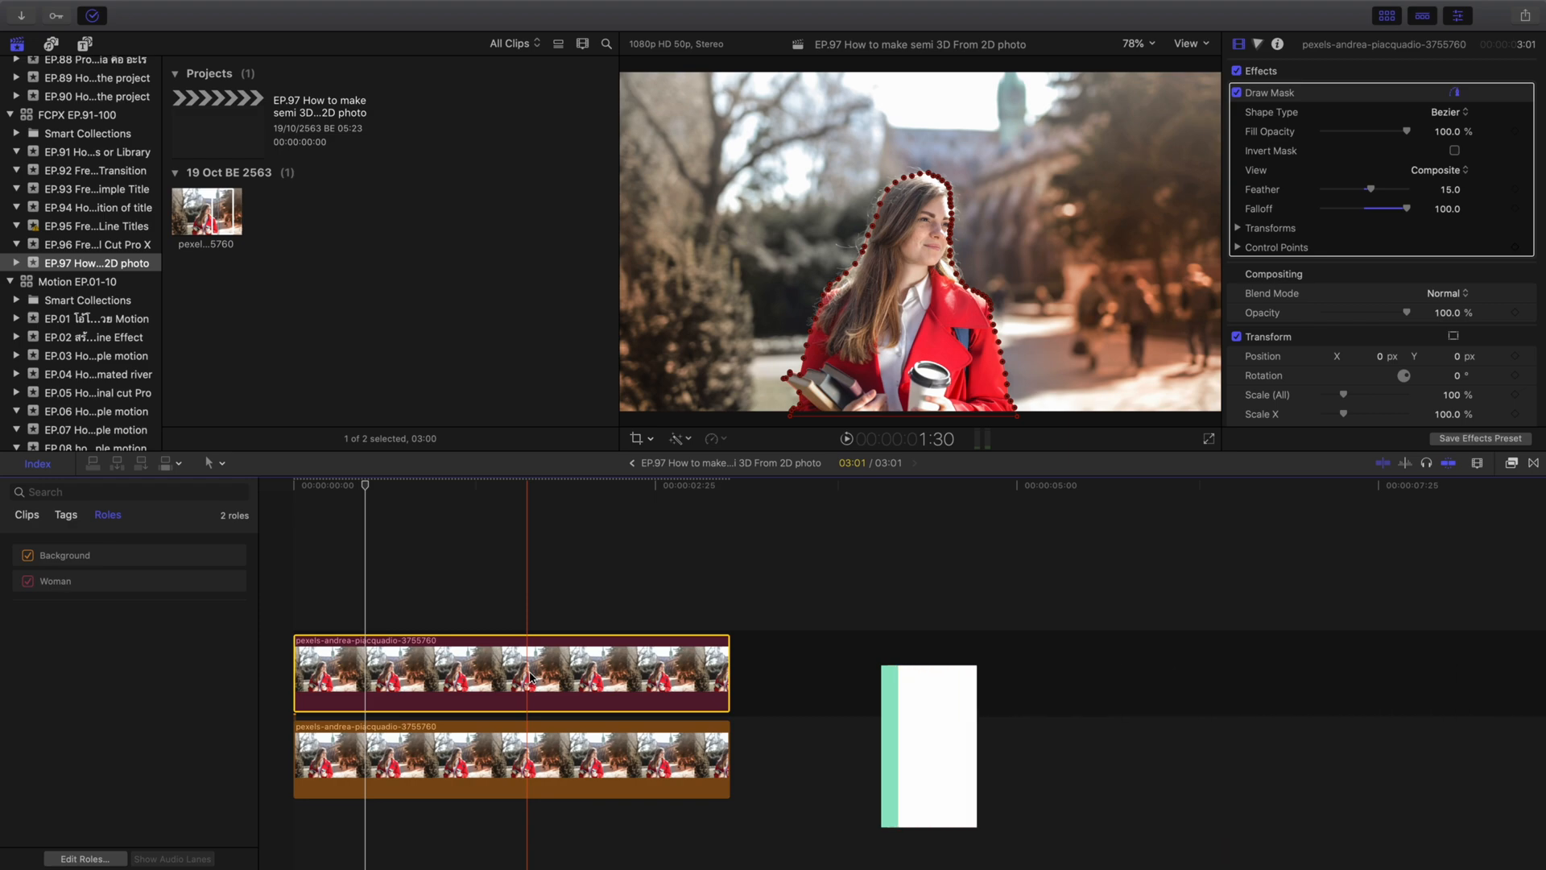
pyautogui.click(462, 750)
# Add a Scale keyframe at 100% at the very start of the Woman clip
pyautogui.click(497, 674)
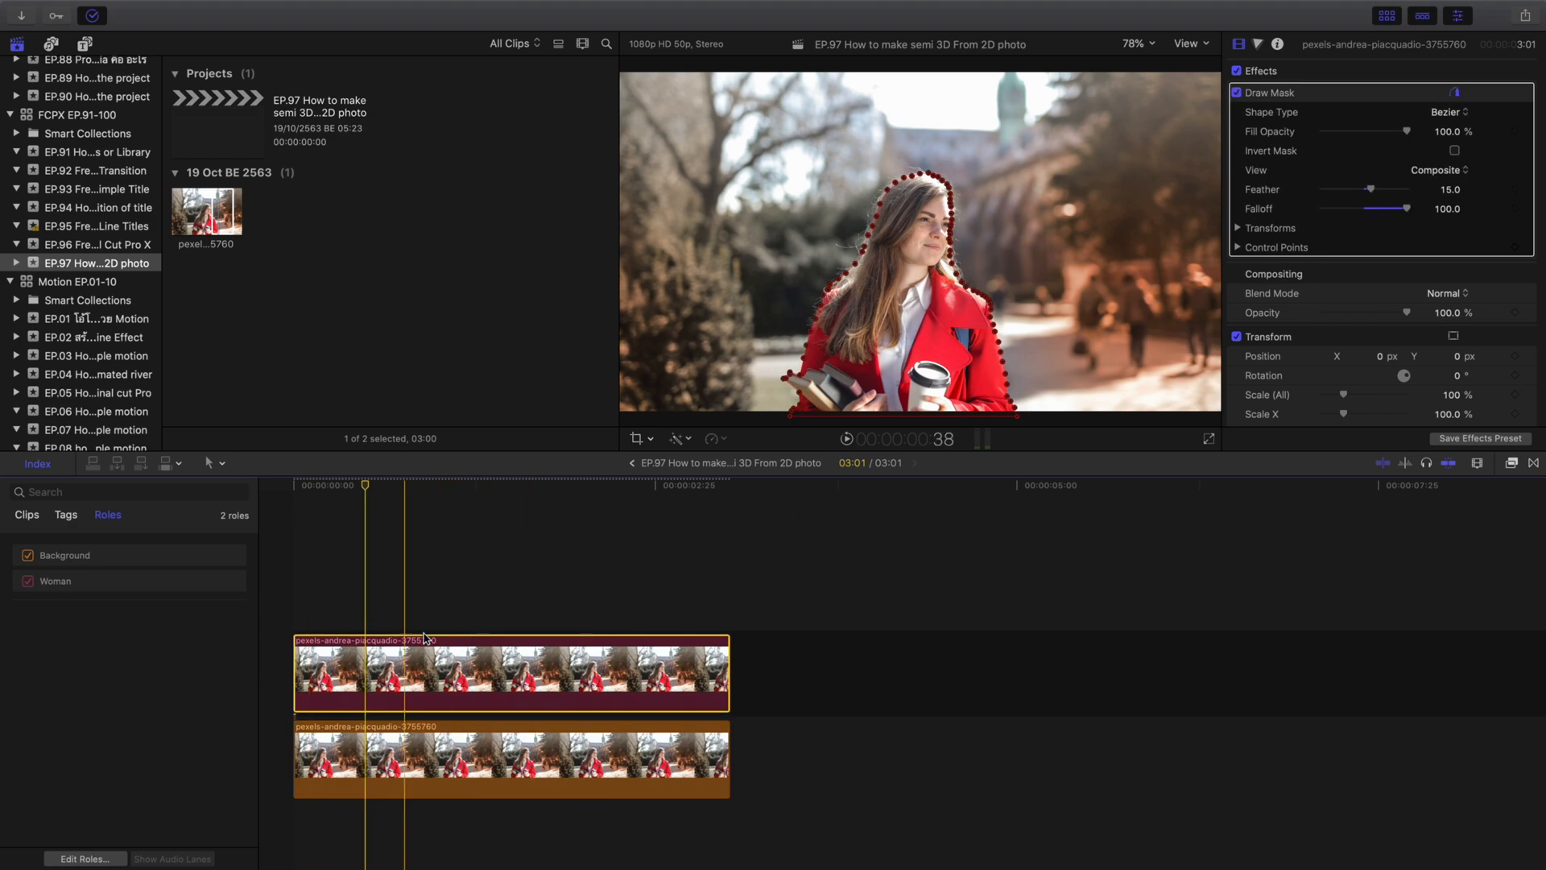
pyautogui.moveTo(360, 491); pyautogui.dragTo(293, 524)
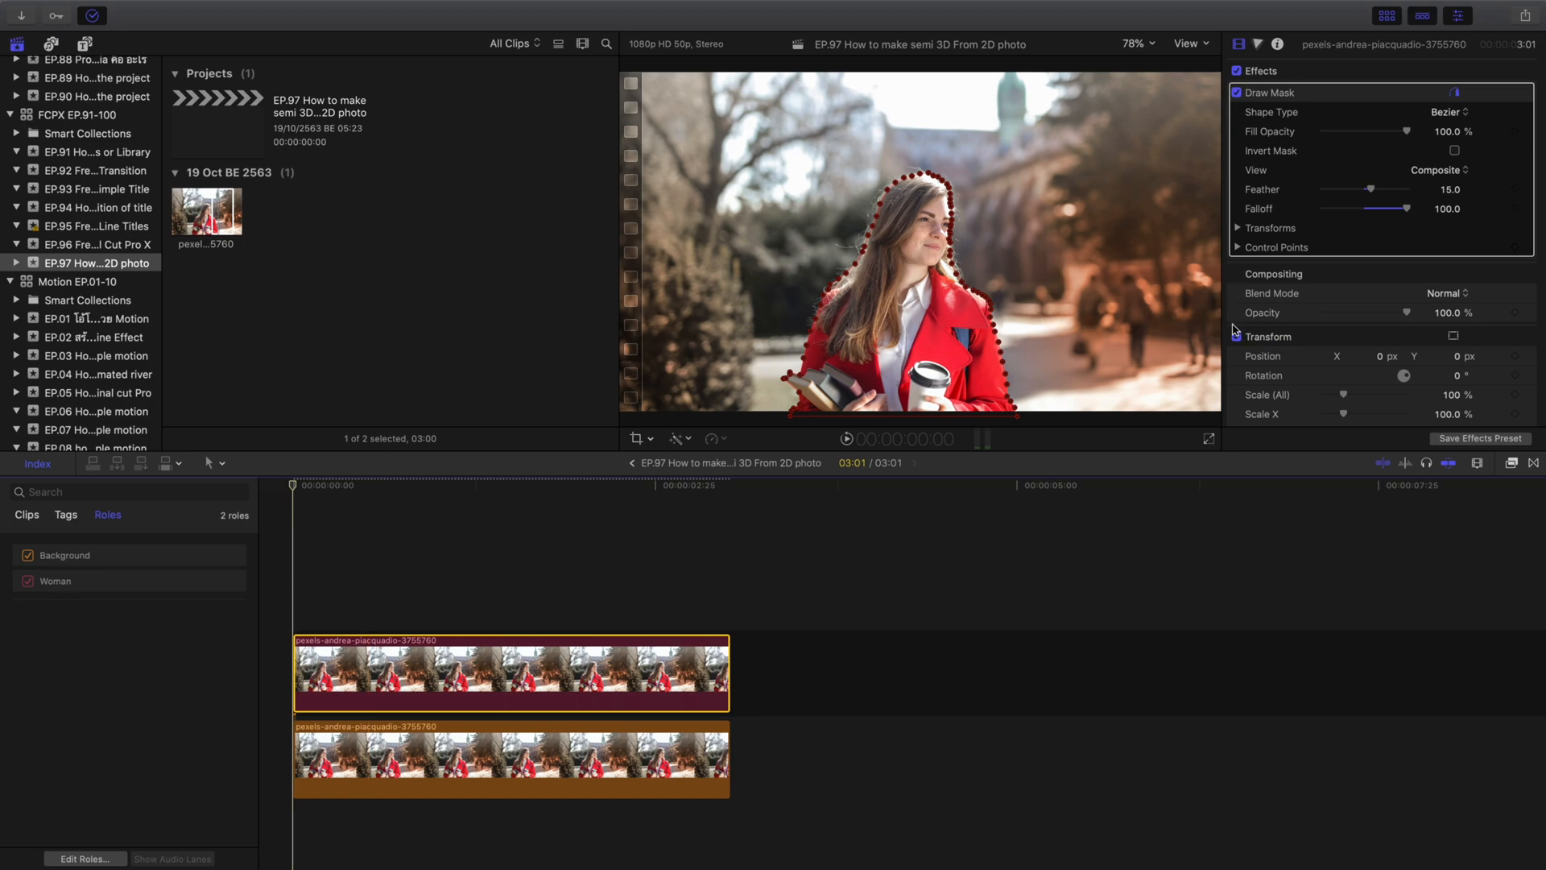
pyautogui.scroll(2, 1371, 225)
pyautogui.scroll(-1, 1305, 241)
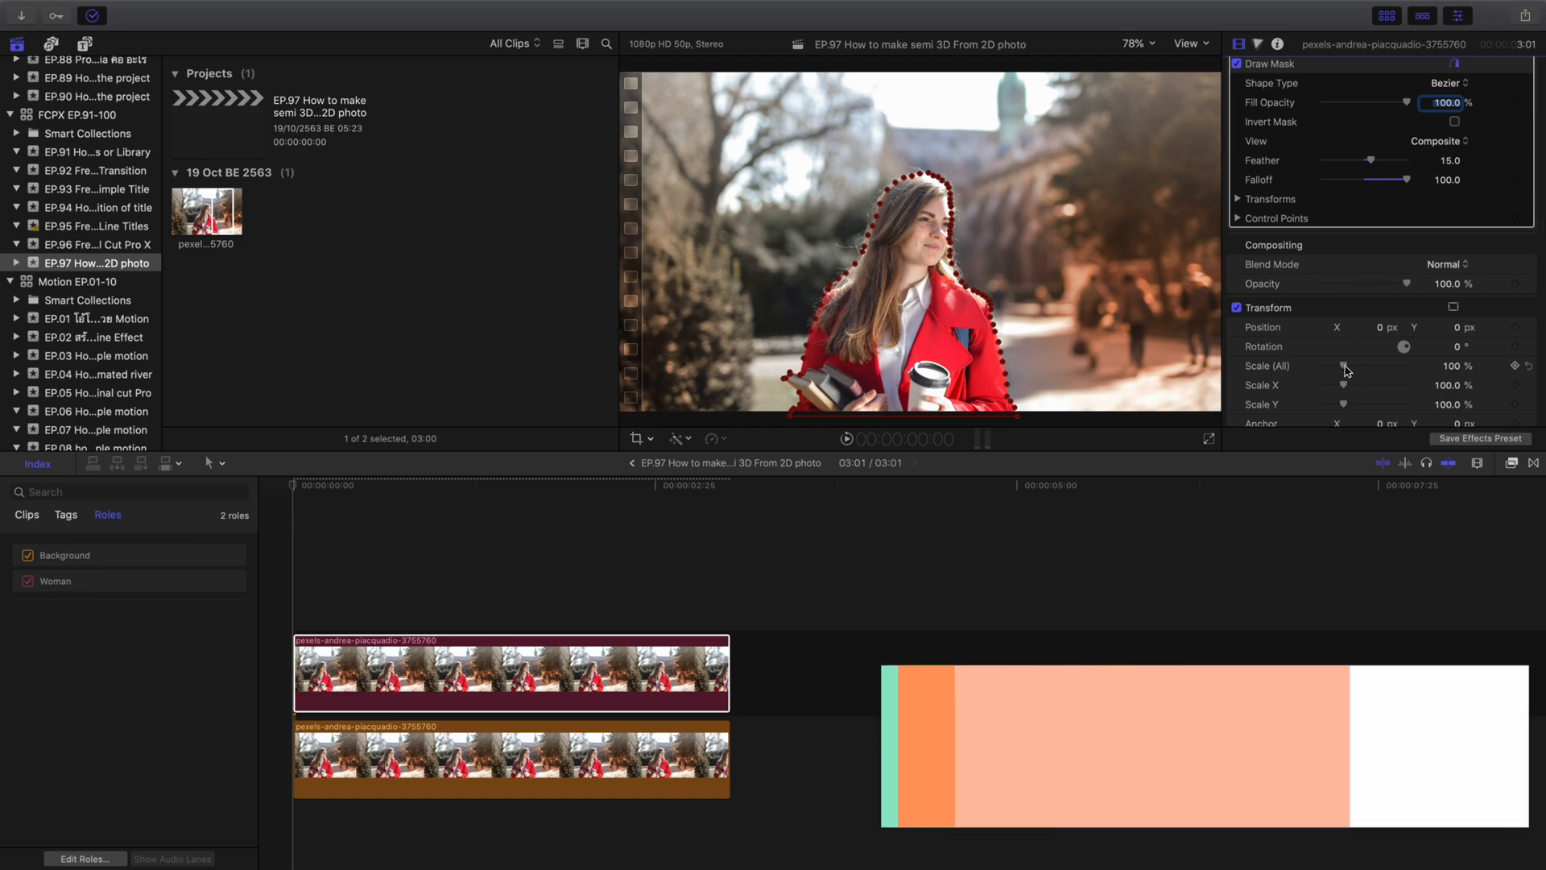
pyautogui.click(664, 484)
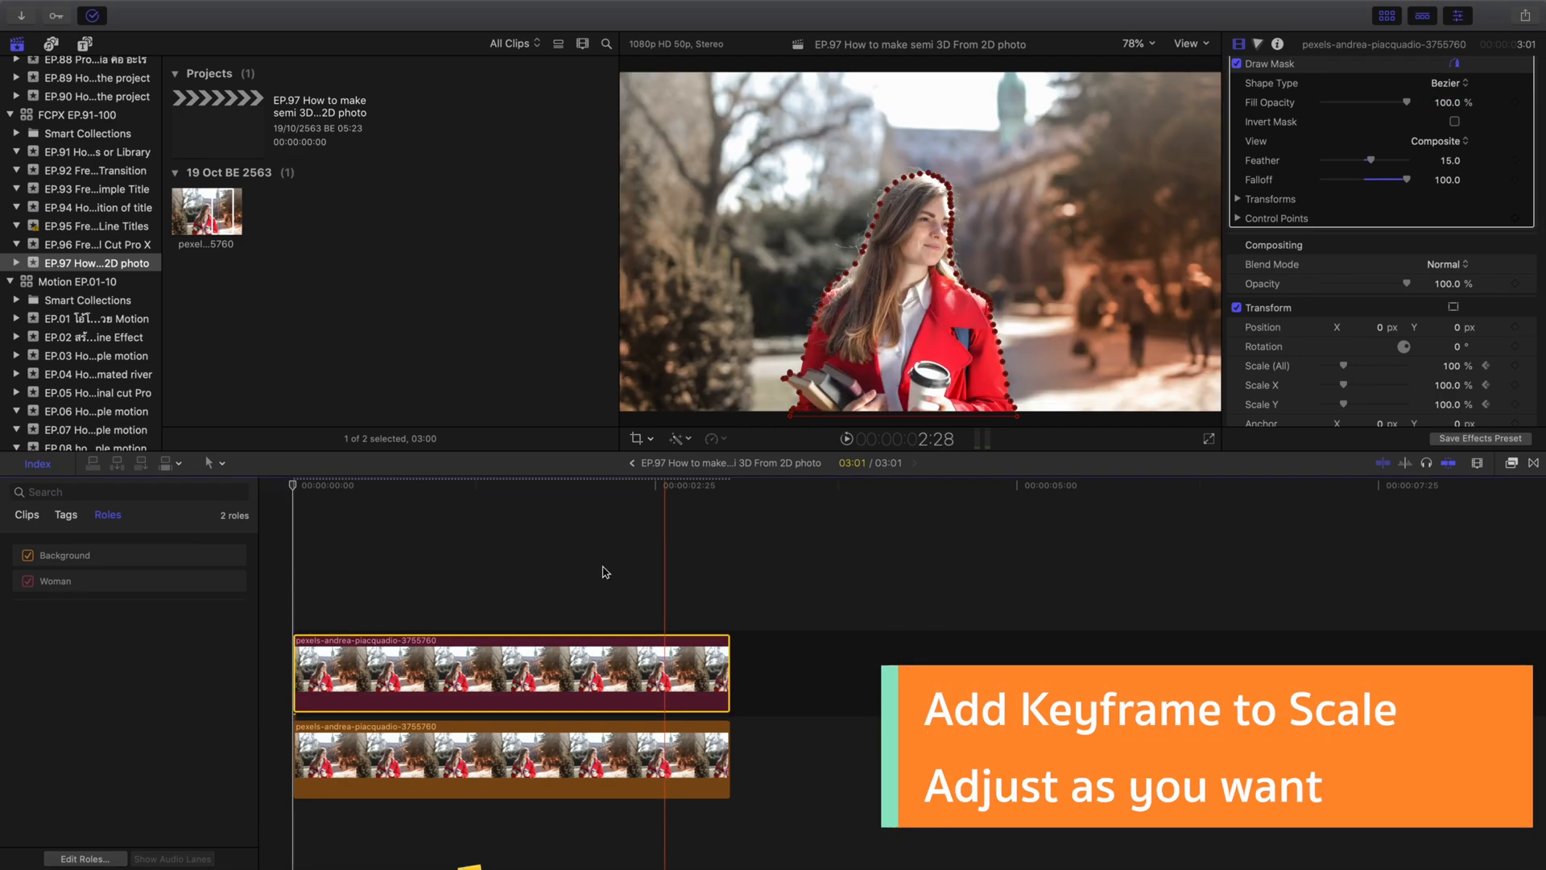
# Set the Woman clip's Scale (All) to 115% at frame 30 and play the result
pyautogui.click(380, 524)
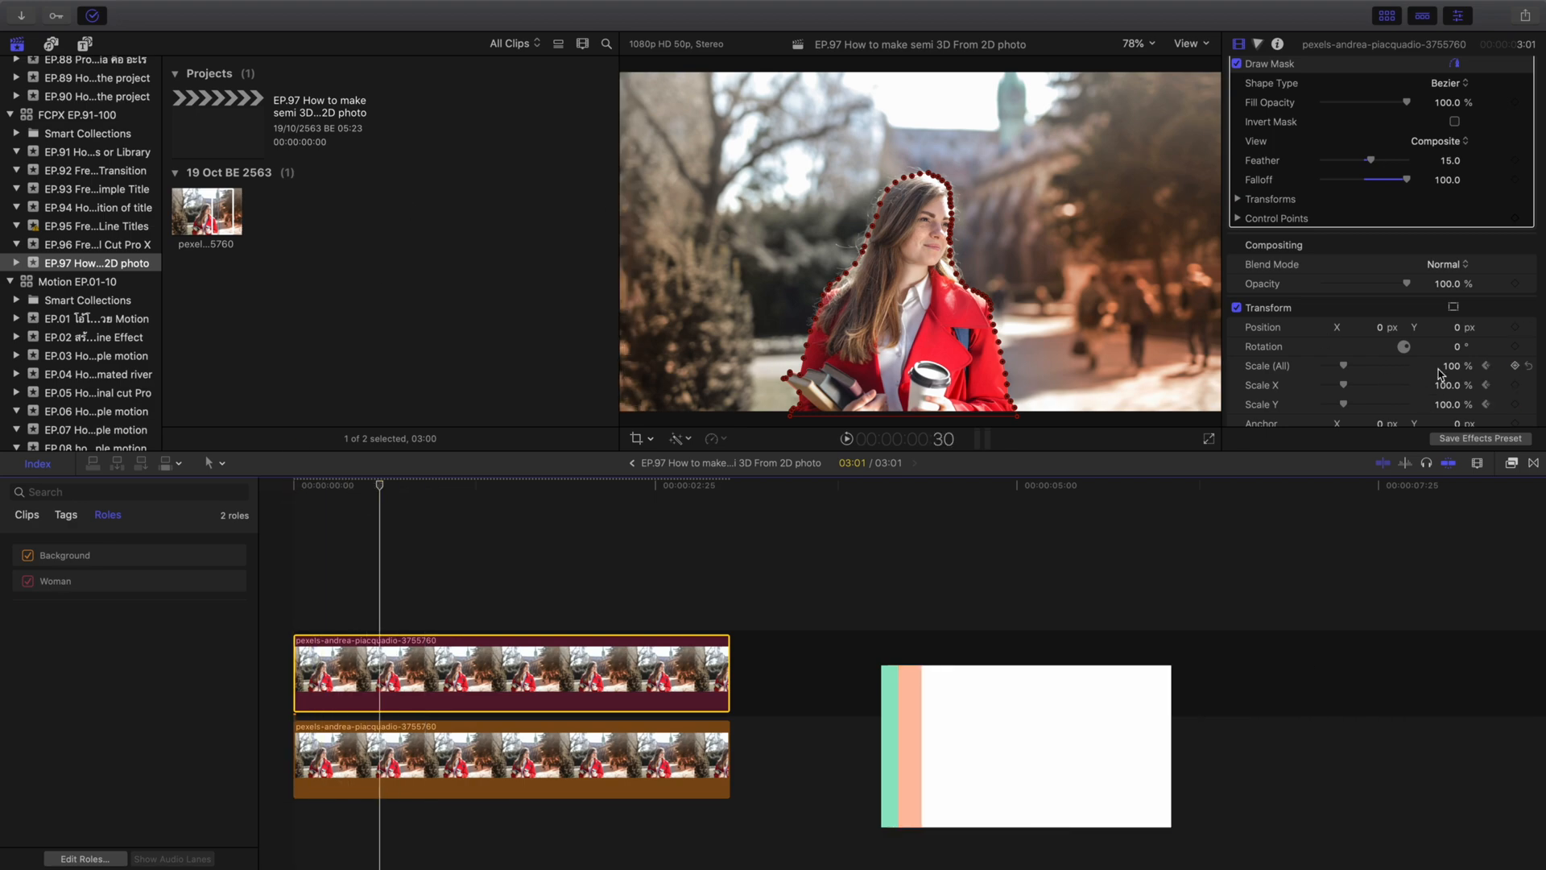
pyautogui.click(1449, 365)
pyautogui.write('115')
pyautogui.press('Return')
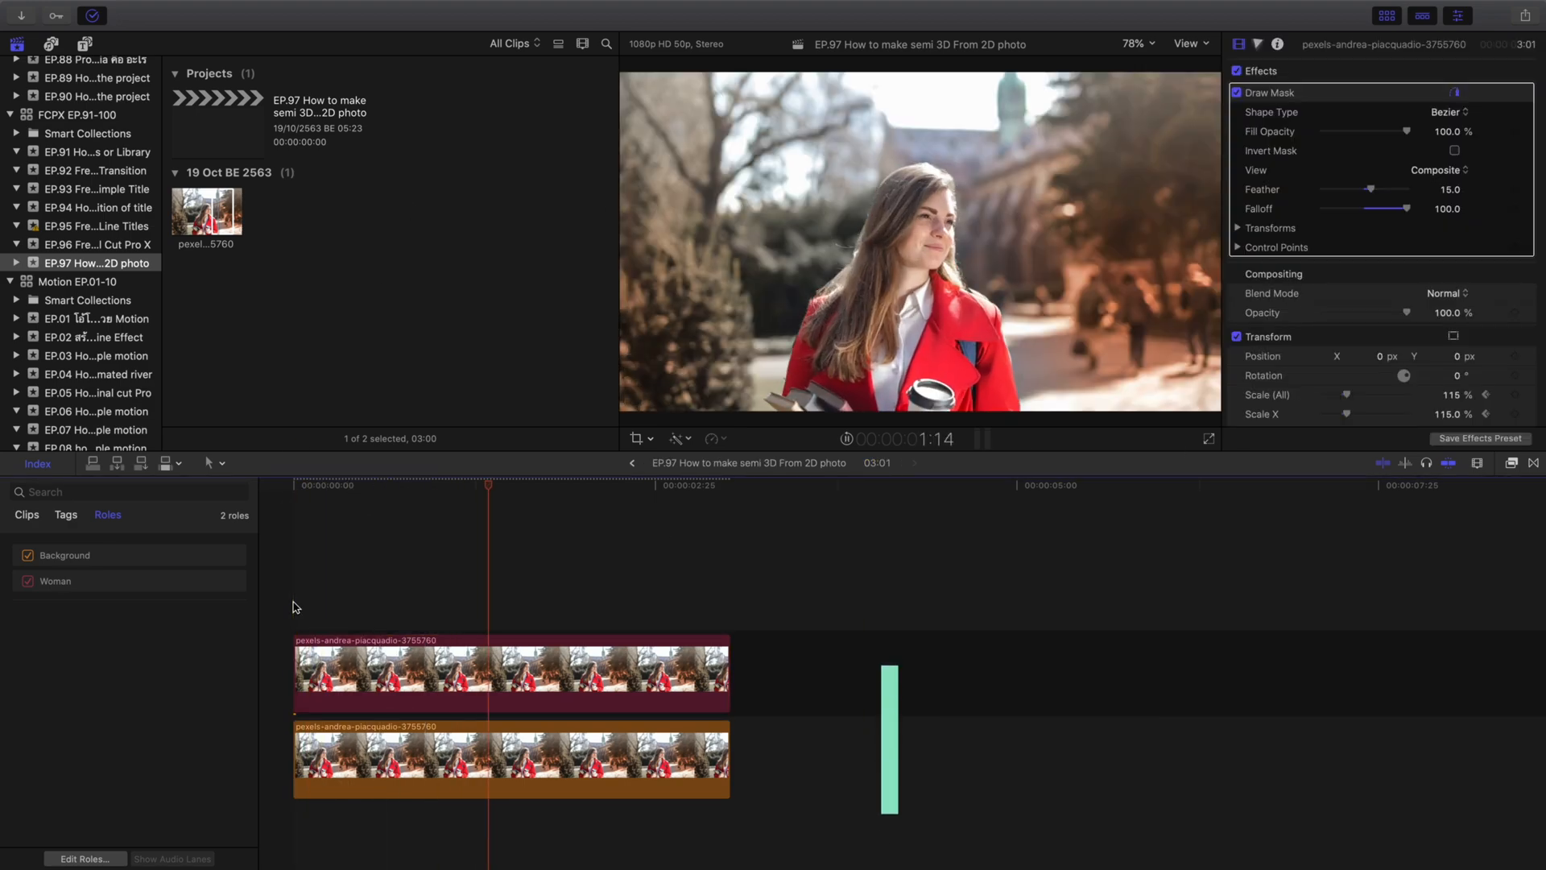
# Play back the Woman clip's scale animation from the start several times to judge the effect over the background
pyautogui.press('space')
pyautogui.press('space')
pyautogui.click(304, 535)
pyautogui.press('space')
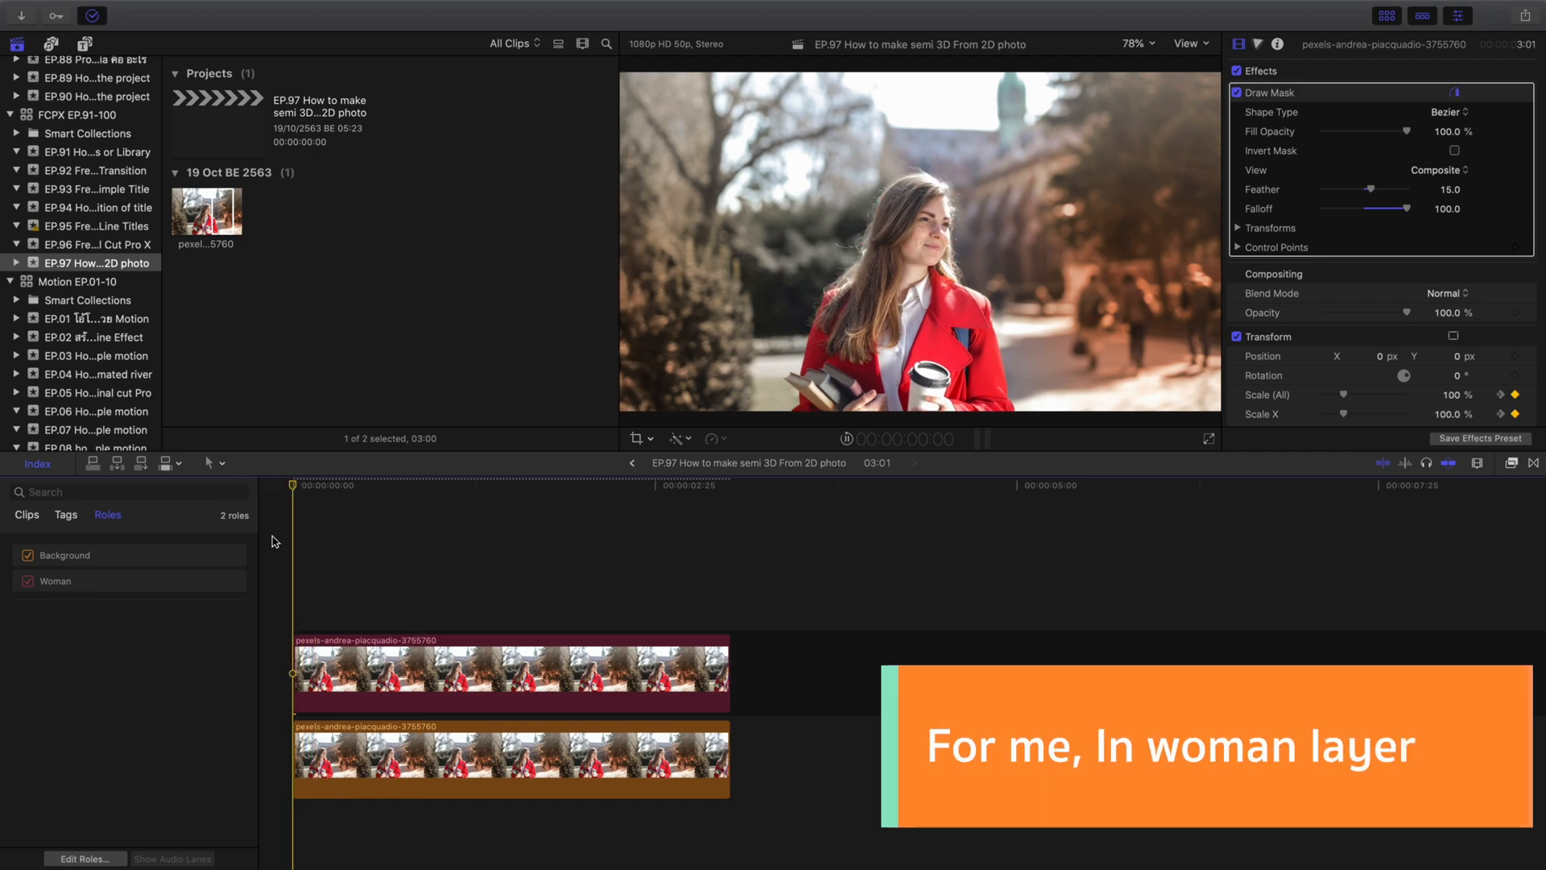
pyautogui.press('space')
pyautogui.click(271, 541)
pyautogui.scroll(-3, 1291, 337)
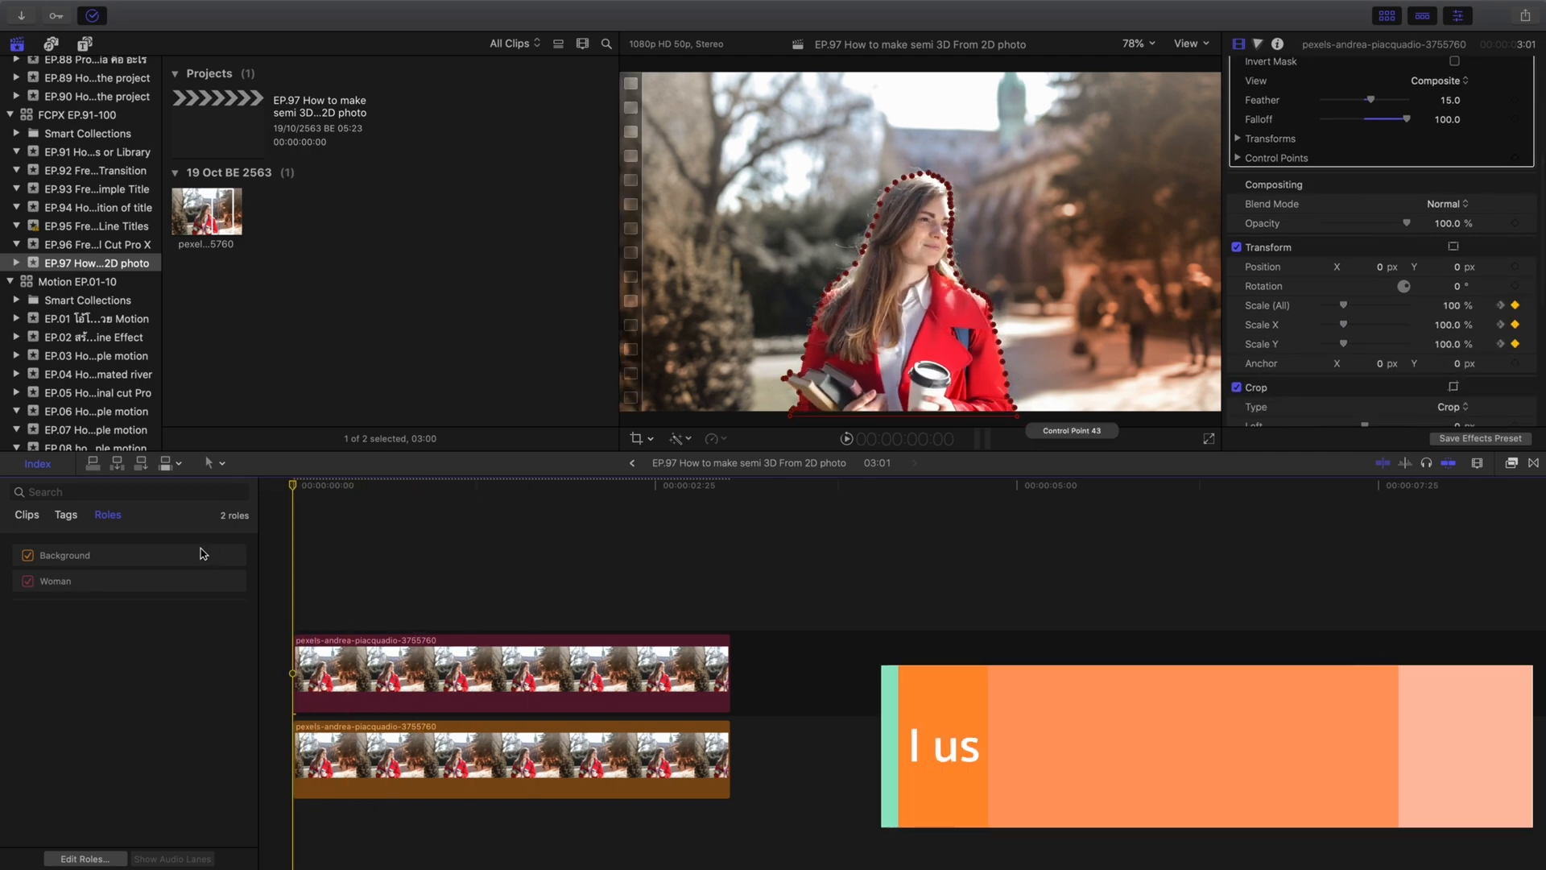
pyautogui.press('space')
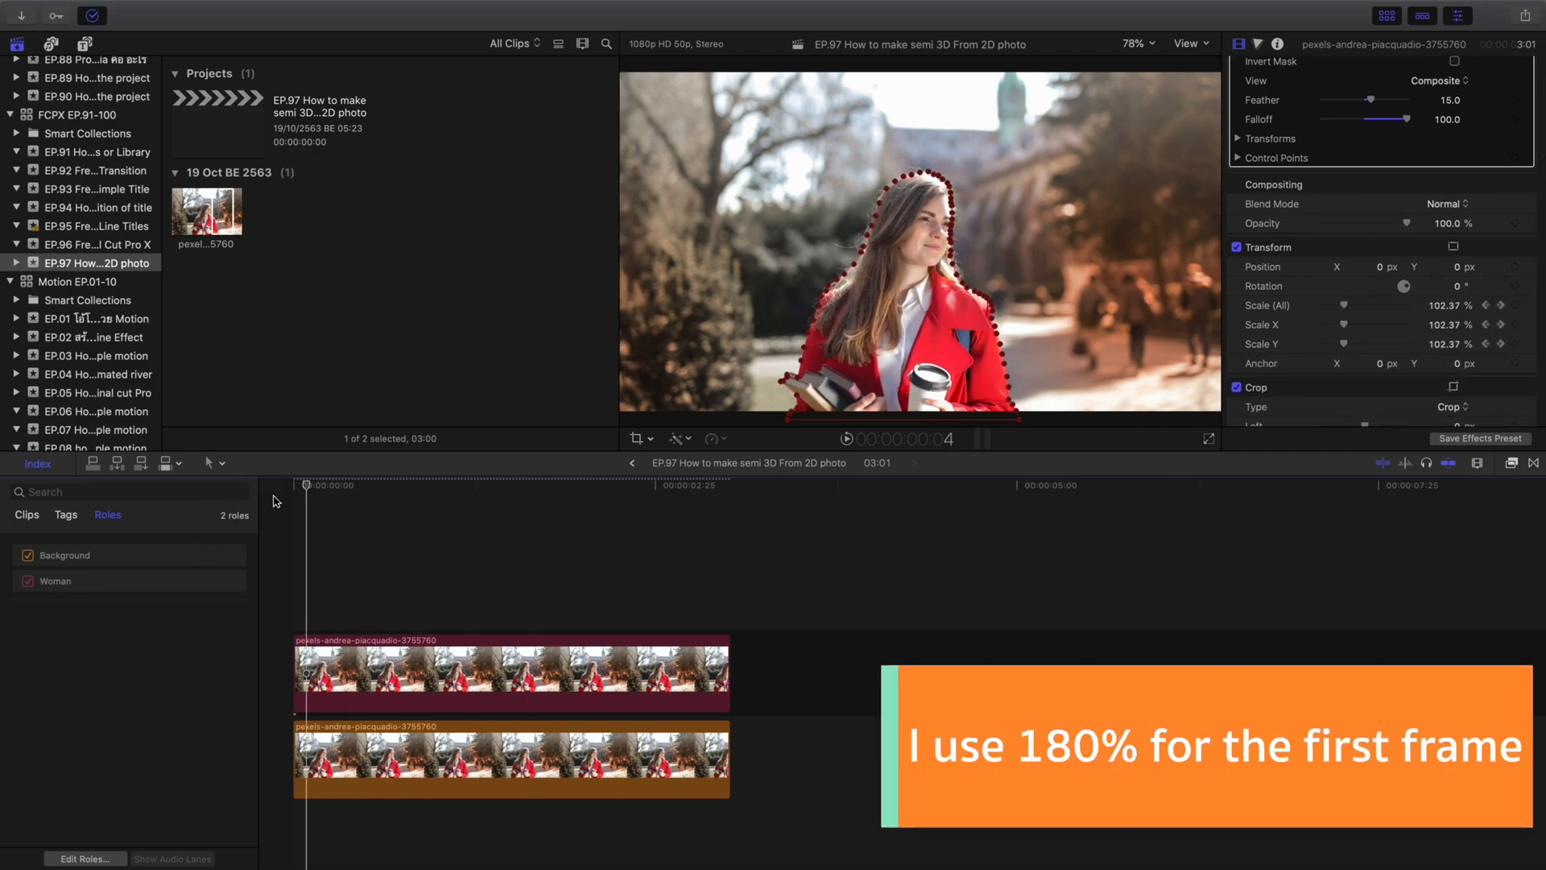
pyautogui.press('space')
# Try enlarging the Background clip, then undo that trial together with the Woman clip's Scale keyframes
pyautogui.click(413, 755)
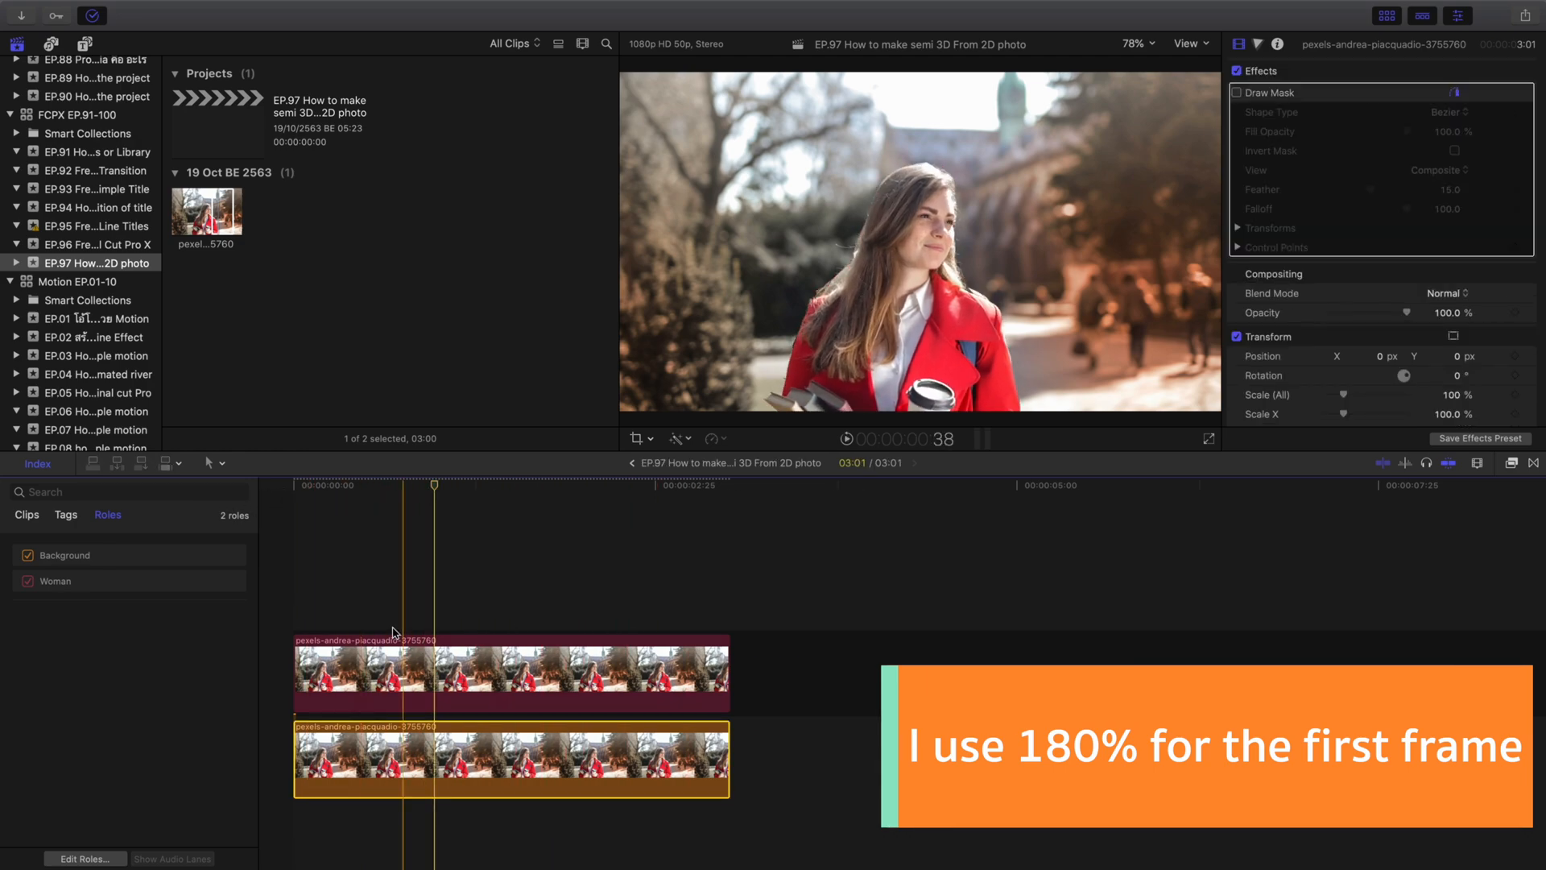
pyautogui.click(281, 528)
pyautogui.click(902, 414)
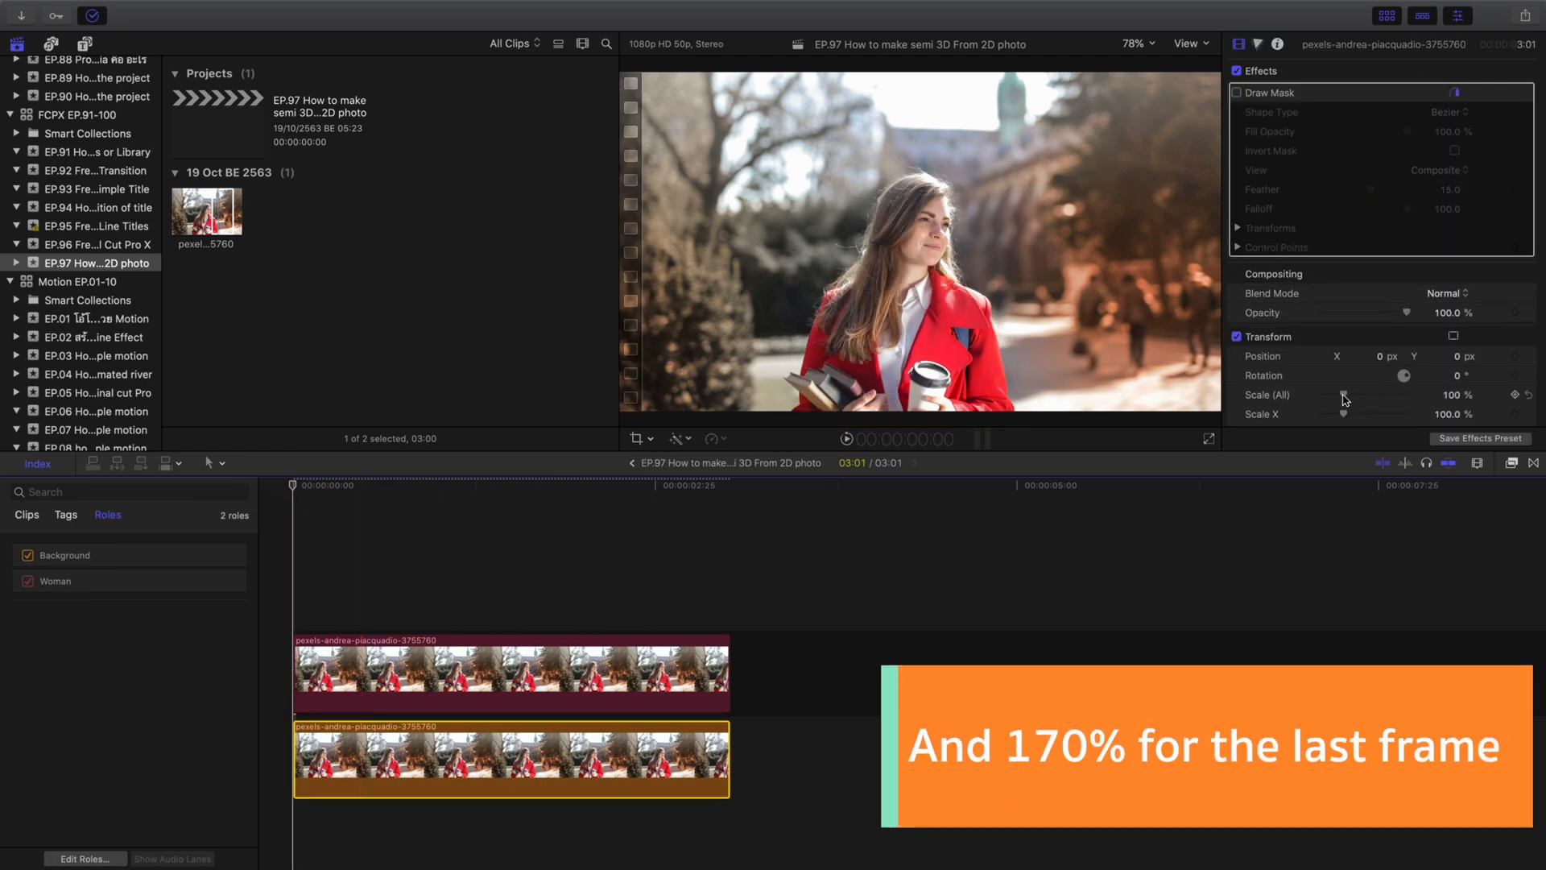
pyautogui.moveTo(1345, 397); pyautogui.dragTo(1355, 400)
pyautogui.press('super+z')
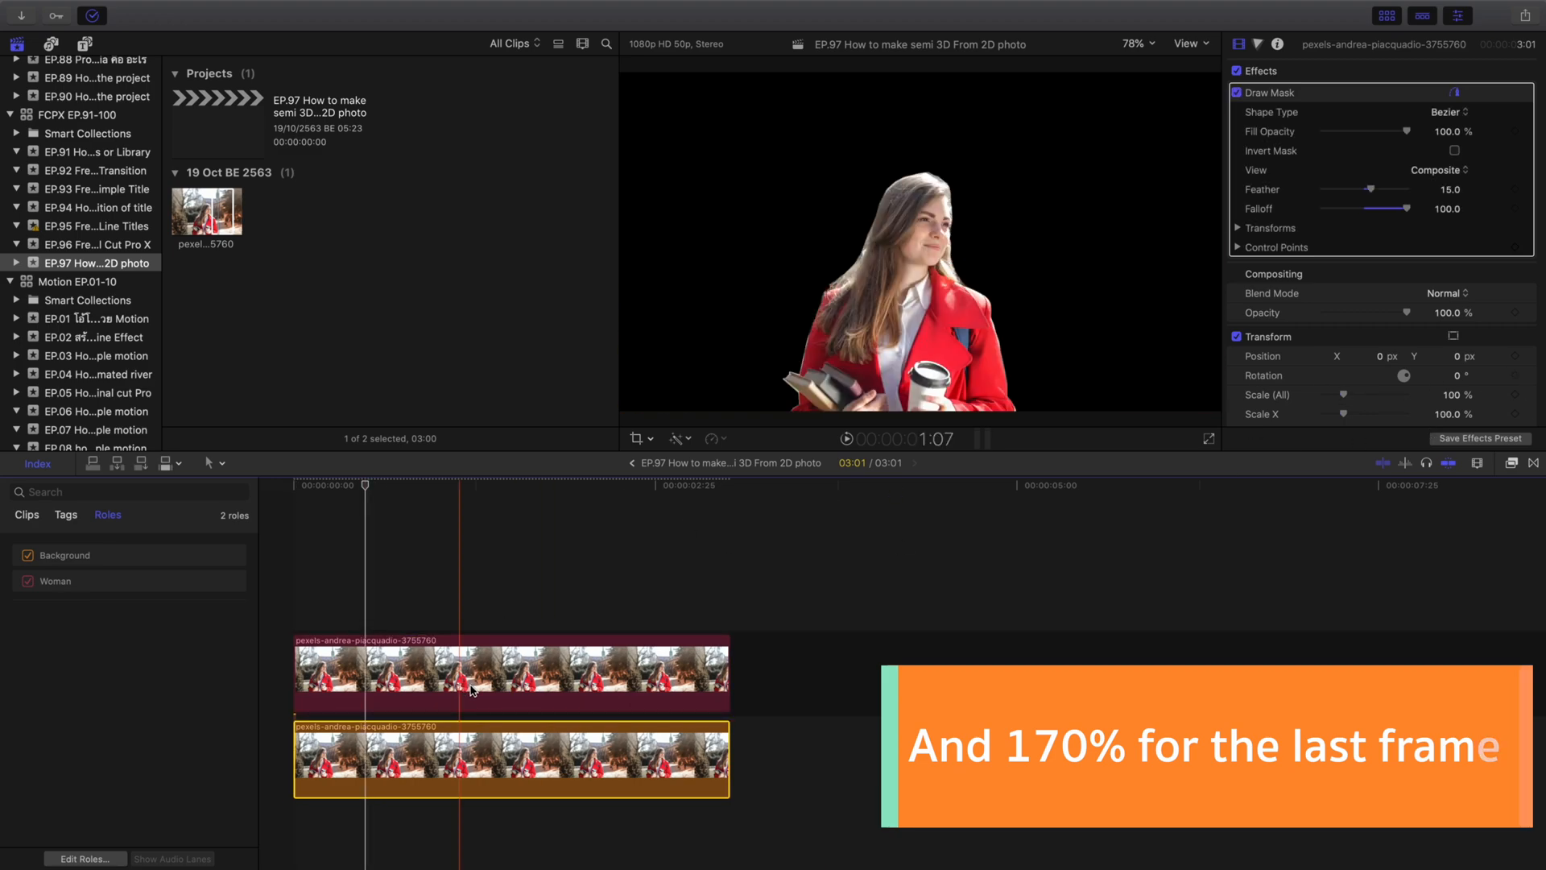
pyautogui.click(473, 690)
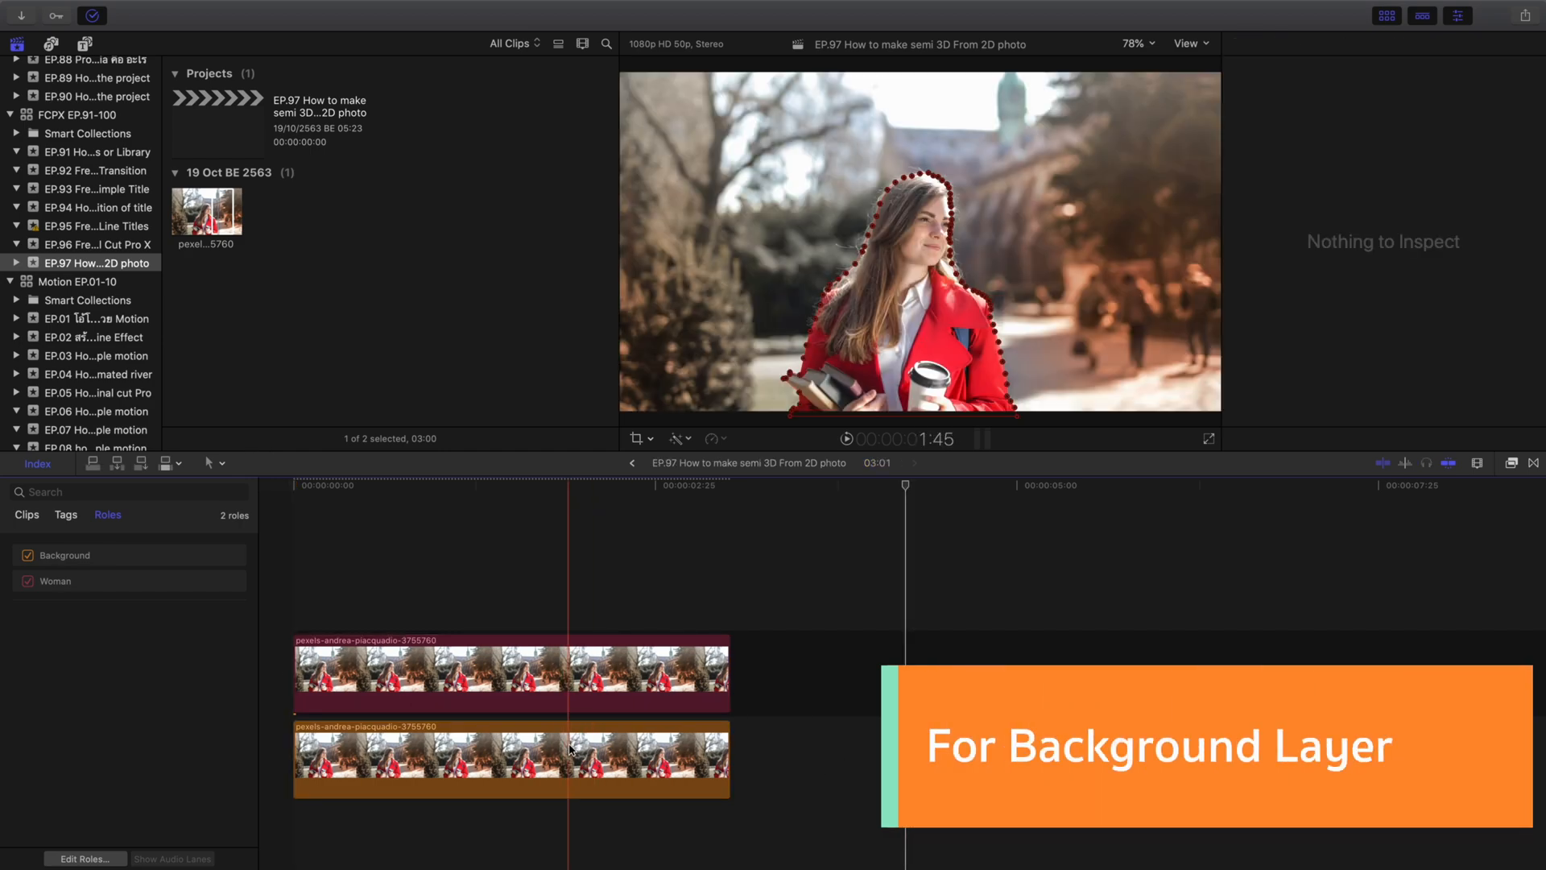
# Set the Background clip's Scale (All) to 150%
pyautogui.click(569, 748)
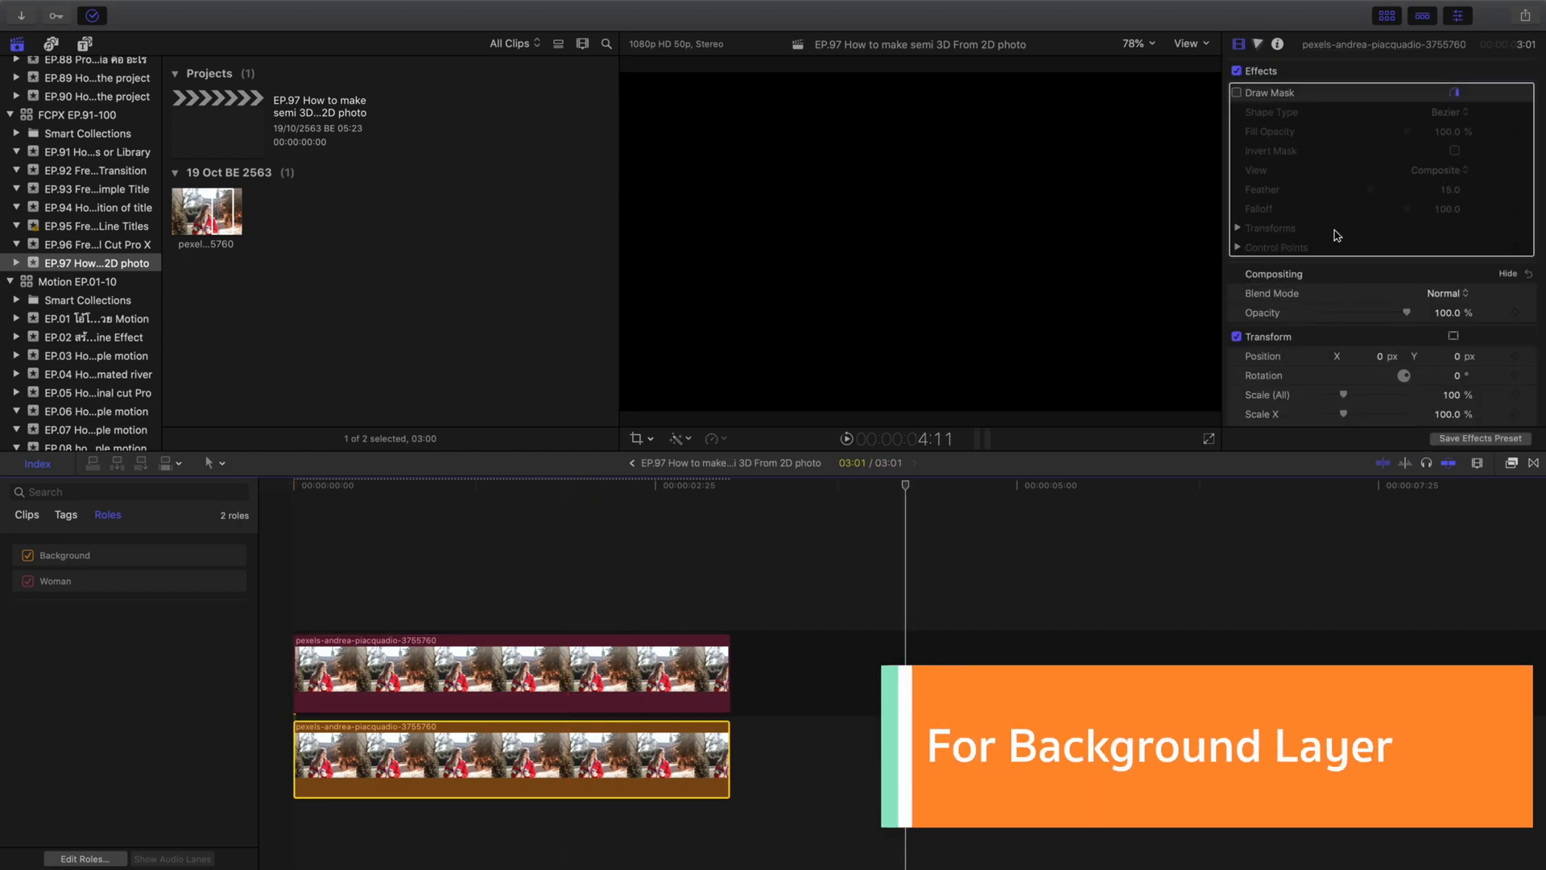
pyautogui.scroll(-2, 1341, 266)
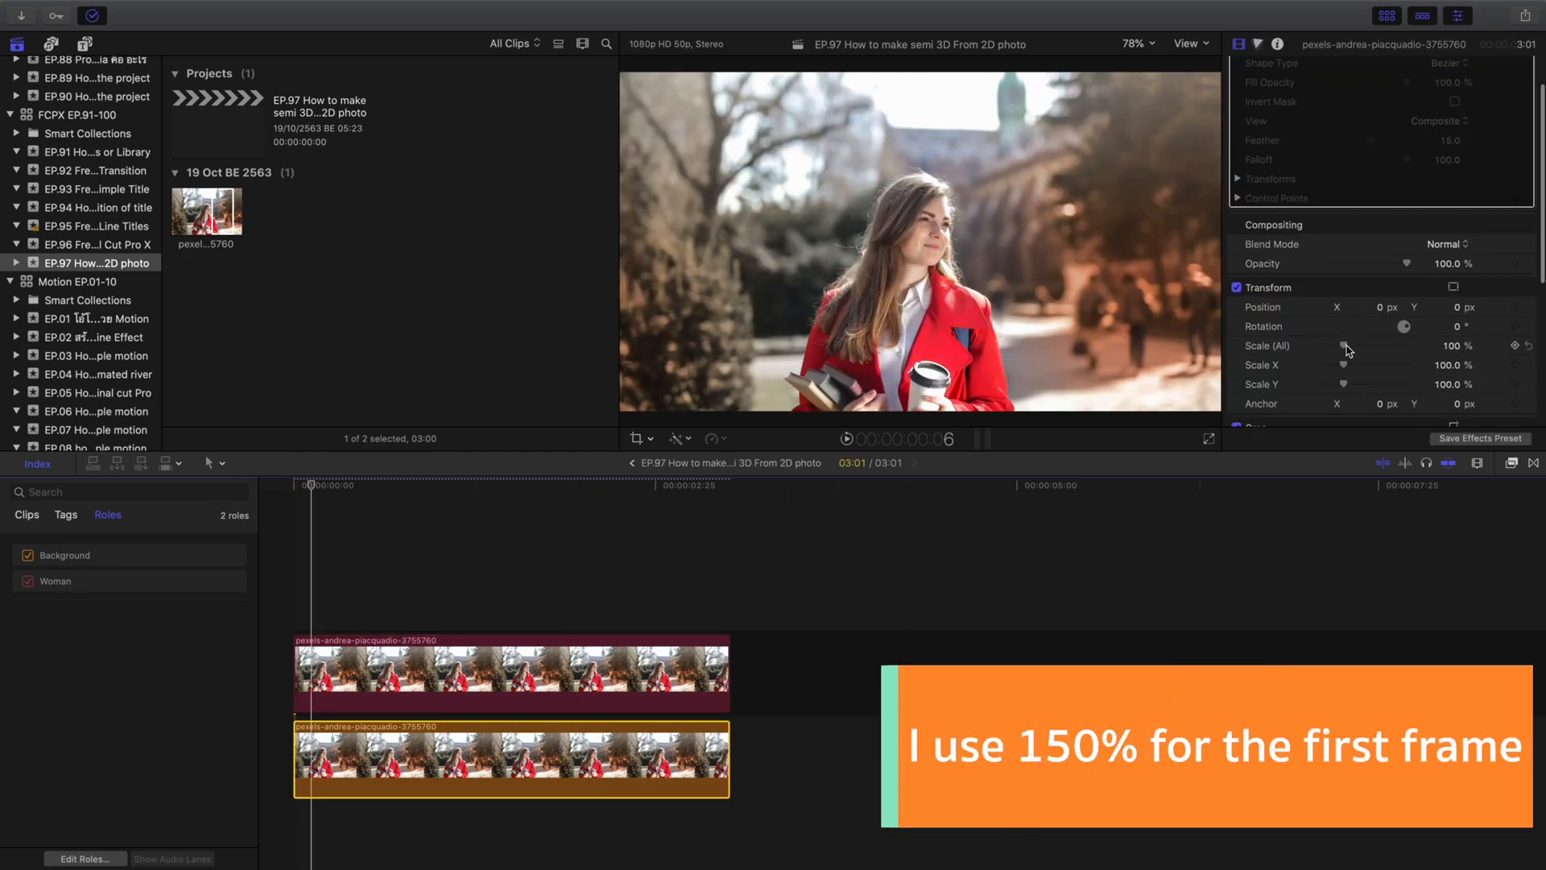
pyautogui.moveTo(1343, 345); pyautogui.dragTo(1356, 370)
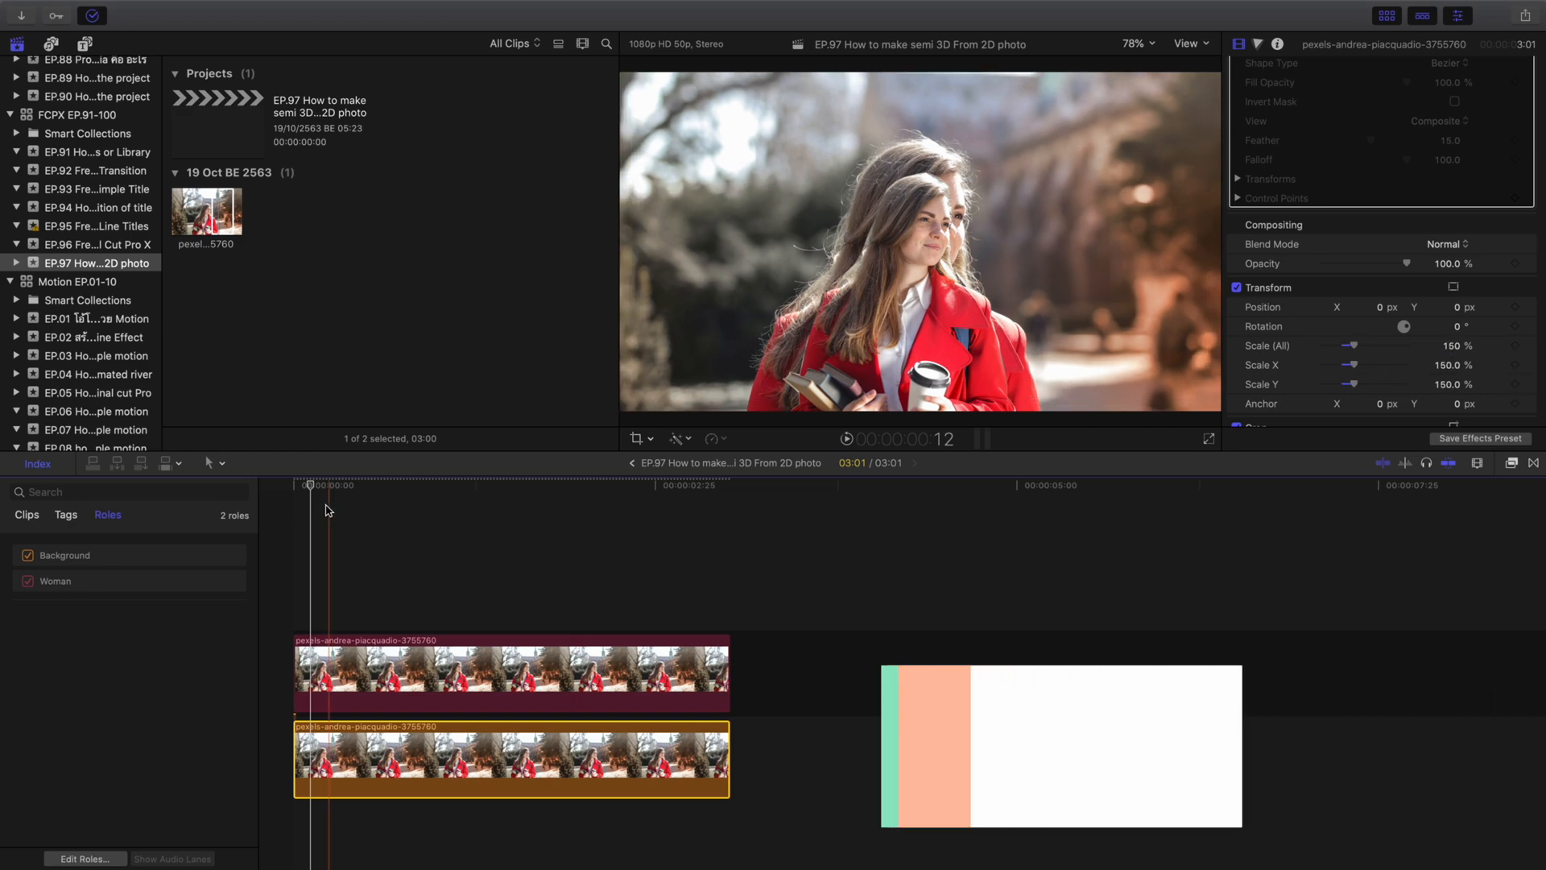
# Set the Woman clip's anchor Y to -73.4 px and its Scale (All) to 180% so she covers the background woman
pyautogui.click(293, 486)
pyautogui.click(592, 644)
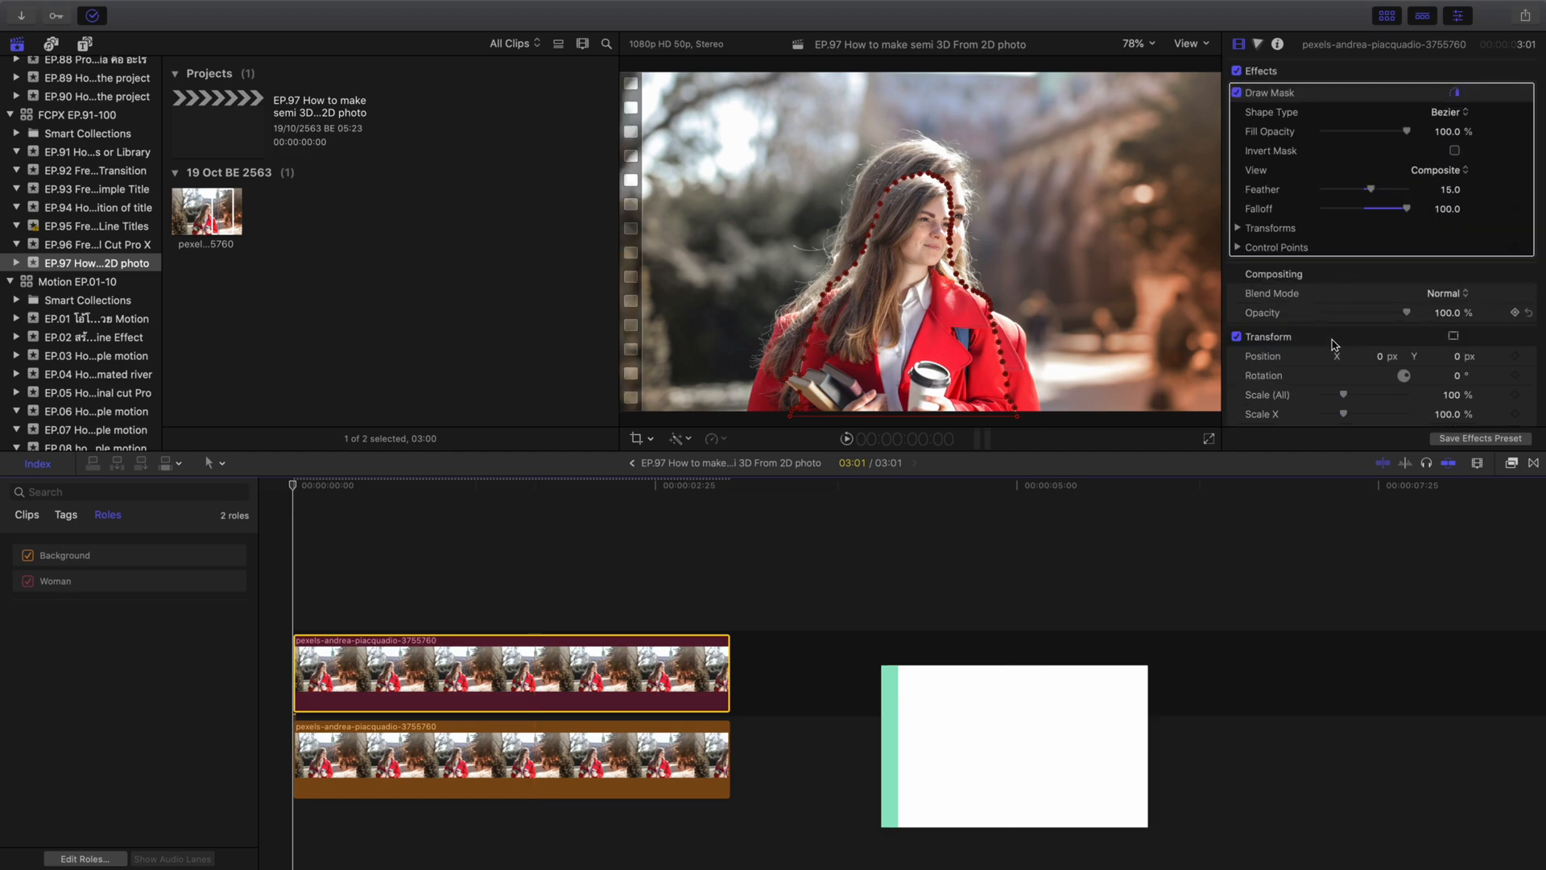
pyautogui.moveTo(1347, 350); pyautogui.dragTo(1366, 378)
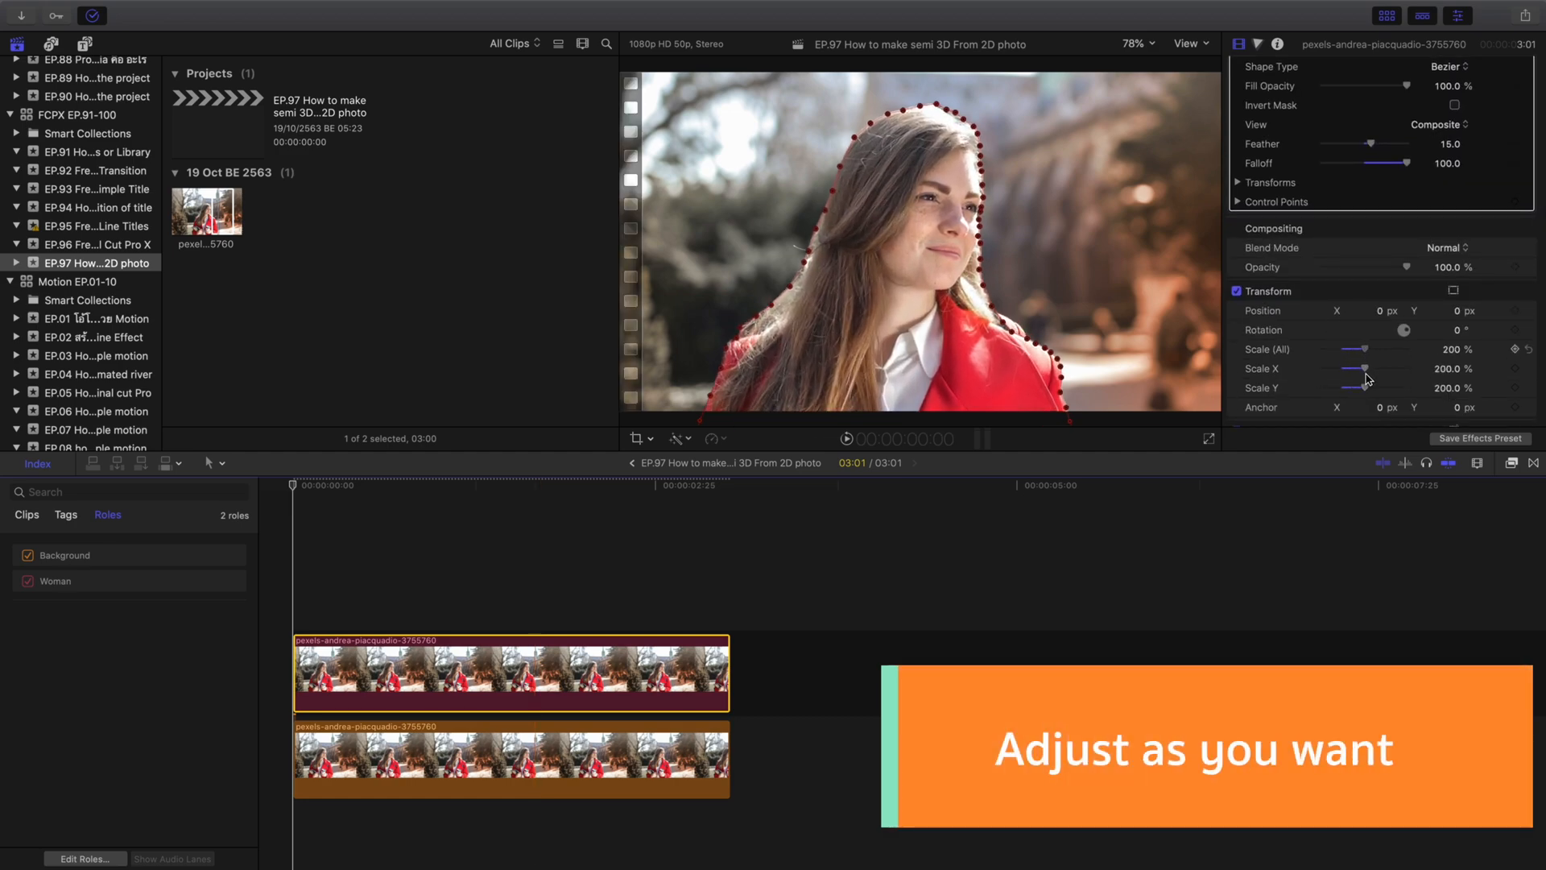
pyautogui.scroll(-3, 1428, 355)
pyautogui.moveTo(1449, 354); pyautogui.dragTo(1439, 359)
pyautogui.moveTo(1364, 298); pyautogui.dragTo(1341, 341)
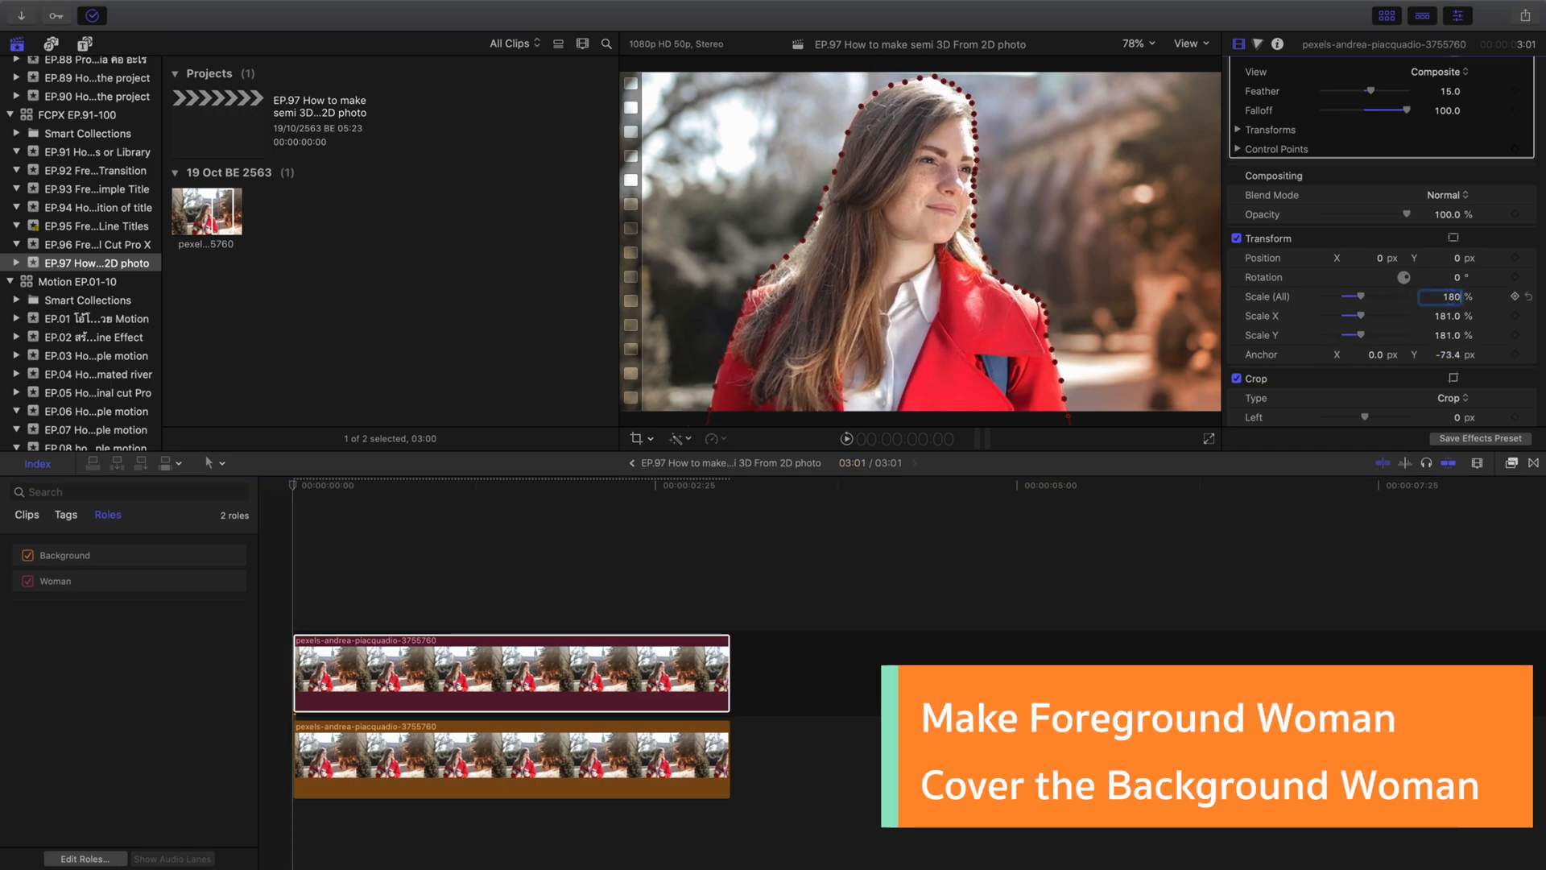
pyautogui.click(303, 516)
pyautogui.press('Home')
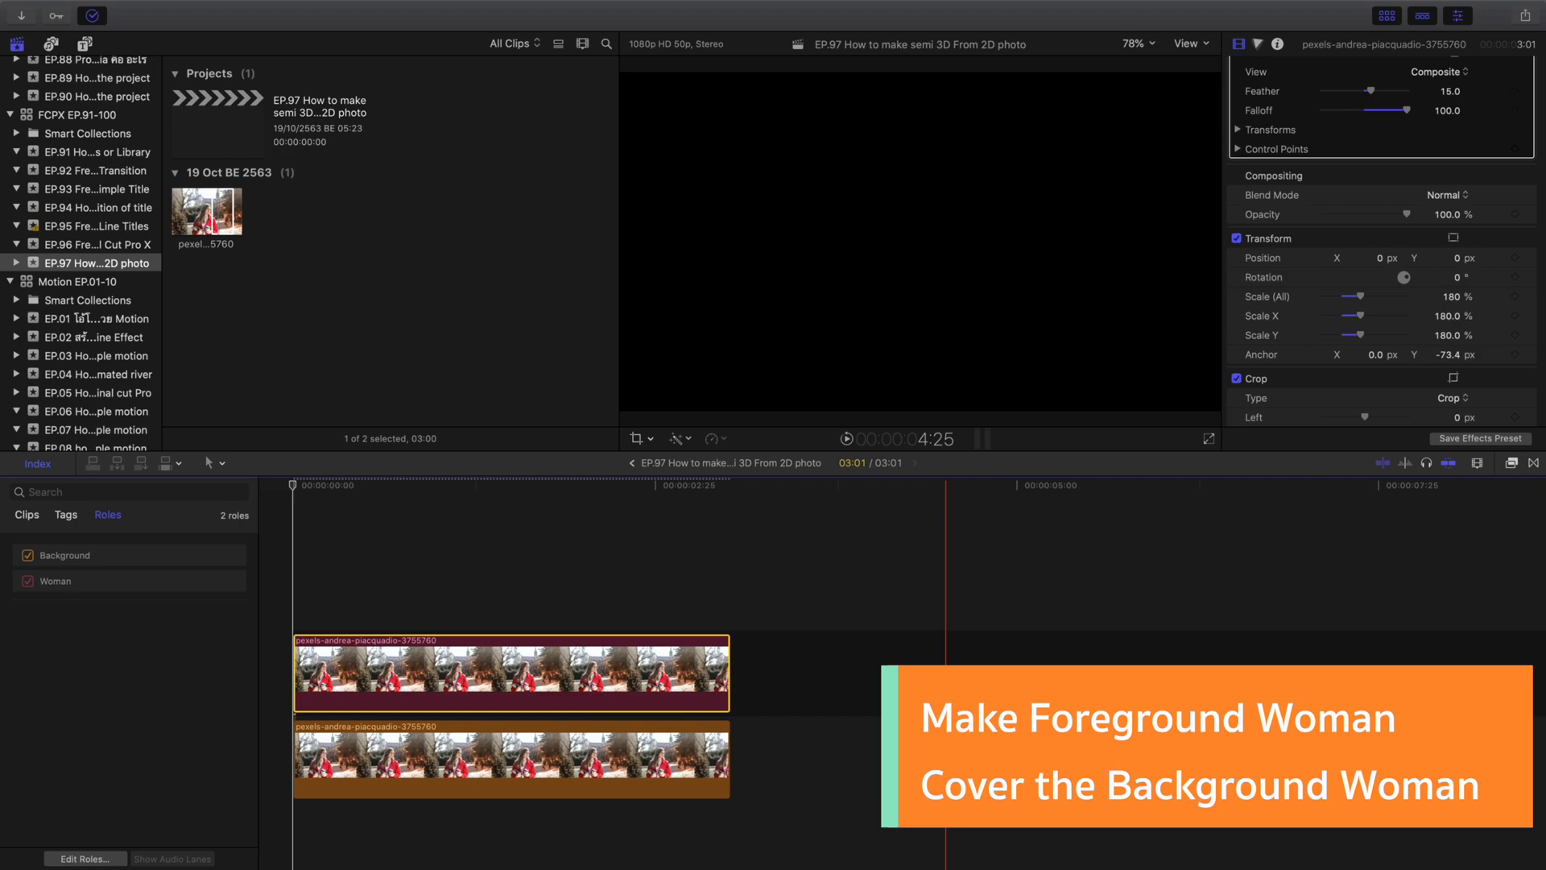
# Add a Scale (All) keyframe at 180% on the first frame of the Woman clip
pyautogui.click(942, 532)
pyautogui.press('Home')
pyautogui.click(373, 761)
pyautogui.click(757, 344)
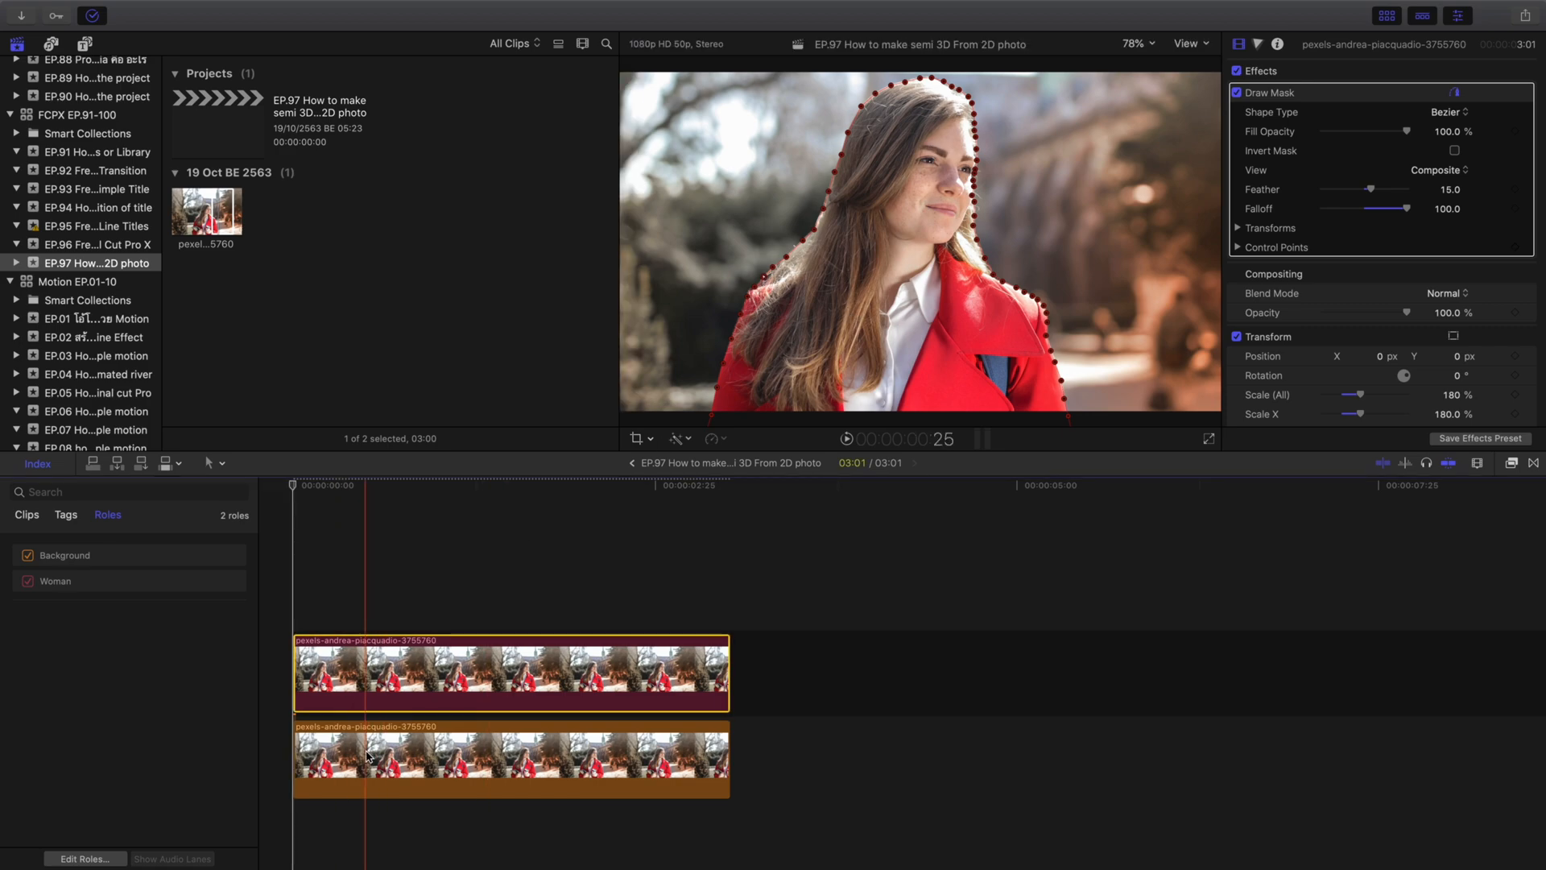
pyautogui.click(442, 761)
pyautogui.click(444, 678)
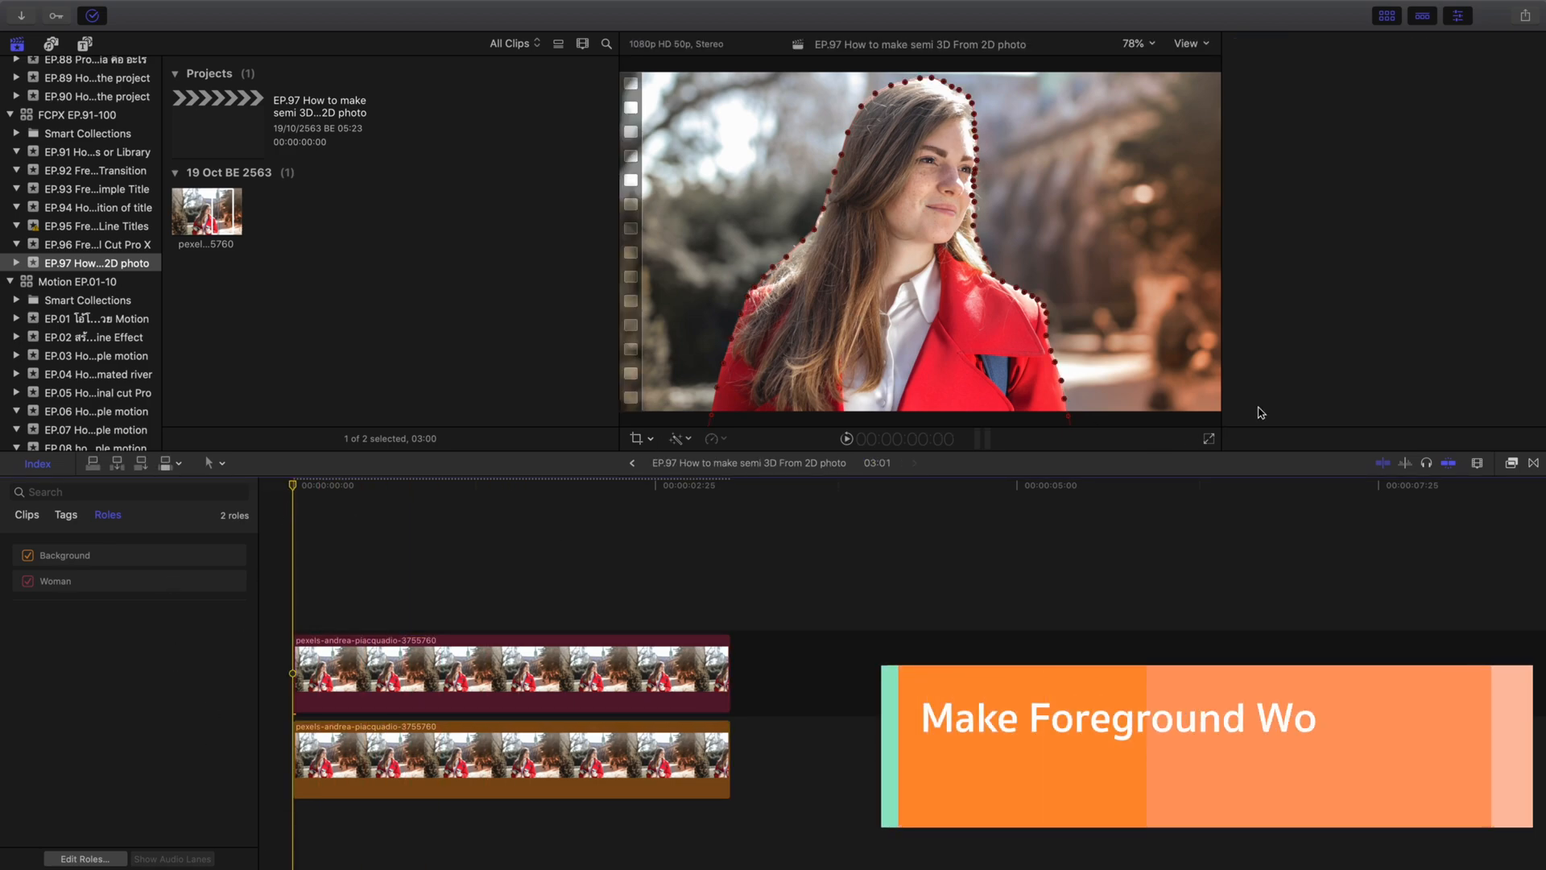
pyautogui.scroll(-2, 1441, 359)
pyautogui.click(1515, 363)
# Set the Woman clip's Scale (All) to 160% at 3:01 and play the animation
pyautogui.moveTo(296, 485); pyautogui.dragTo(728, 600)
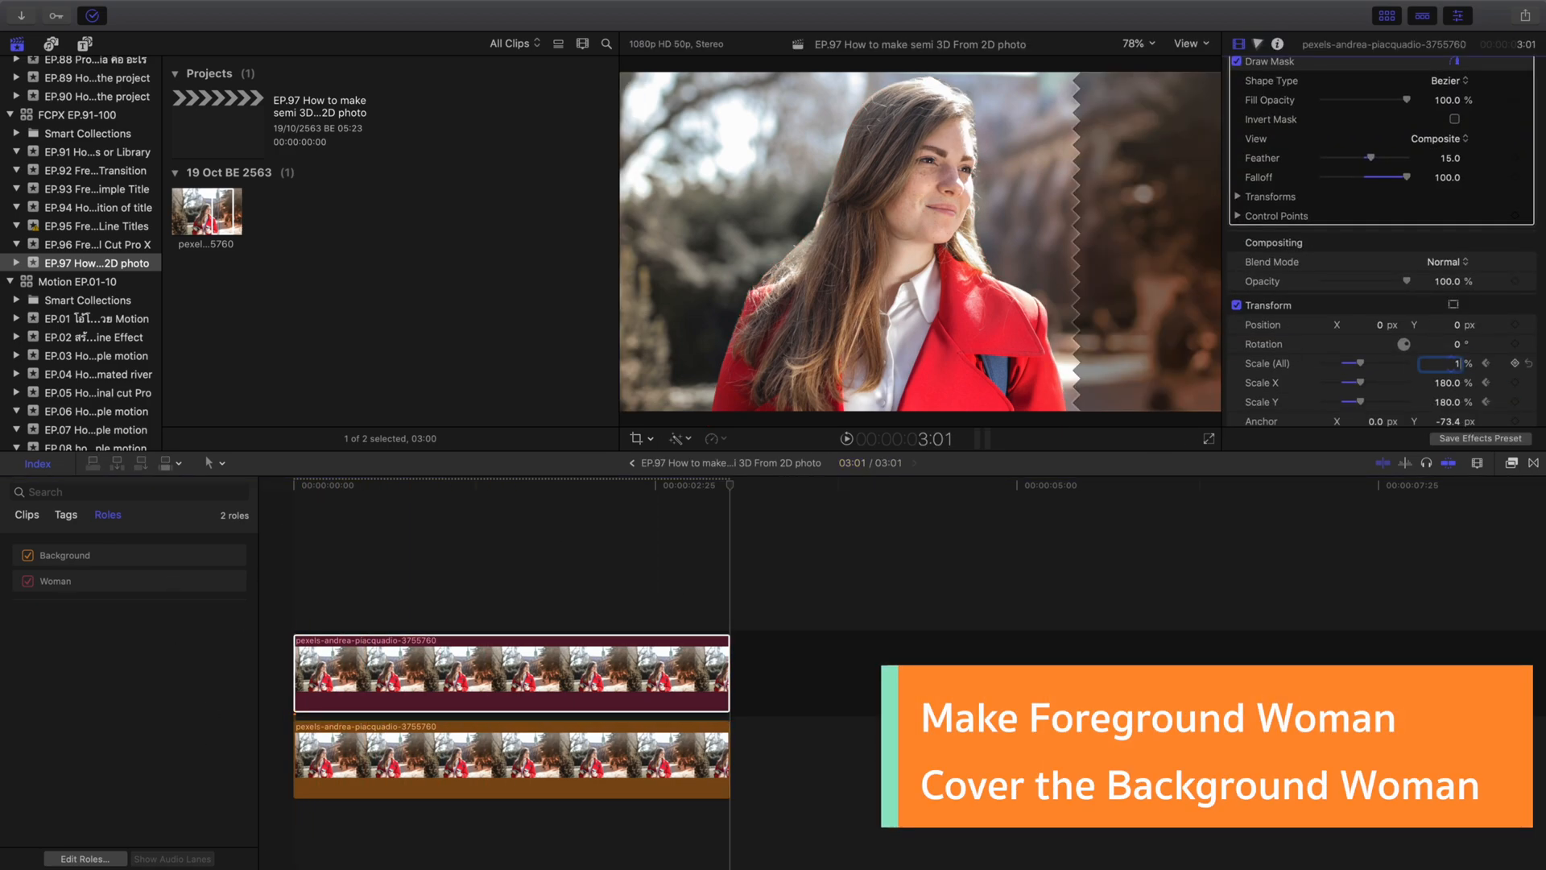
pyautogui.press('j')
pyautogui.press('space')
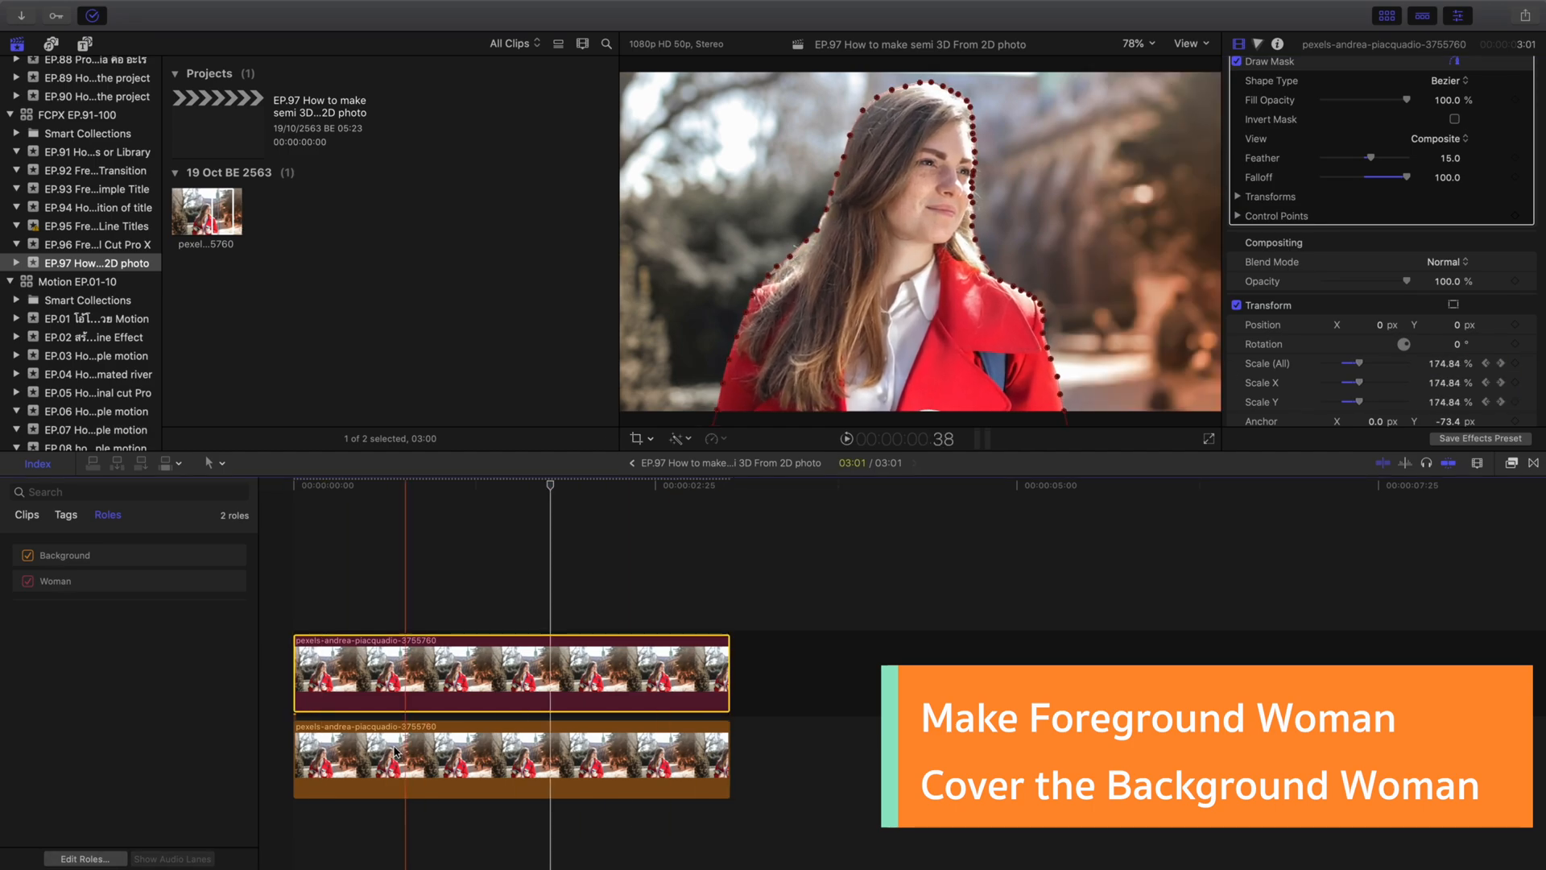
# Keyframe the Background clip's Scale (All) from 150% on its first frame to 160% at 3:01 and check the playback
pyautogui.click(277, 734)
pyautogui.click(322, 750)
pyautogui.click(1515, 394)
pyautogui.press('Down')
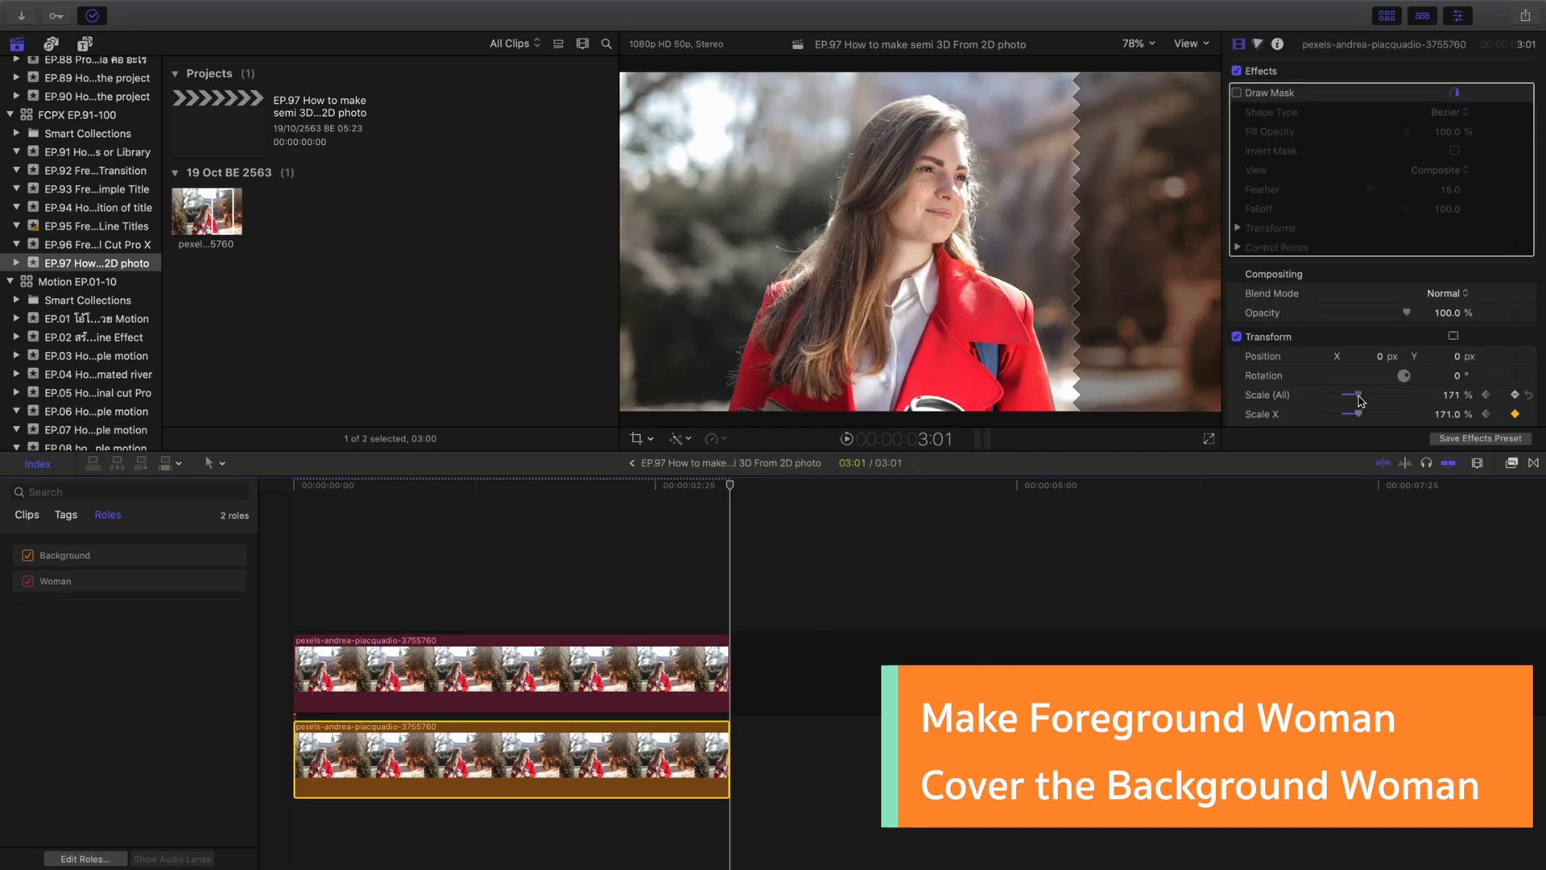
pyautogui.click(1440, 396)
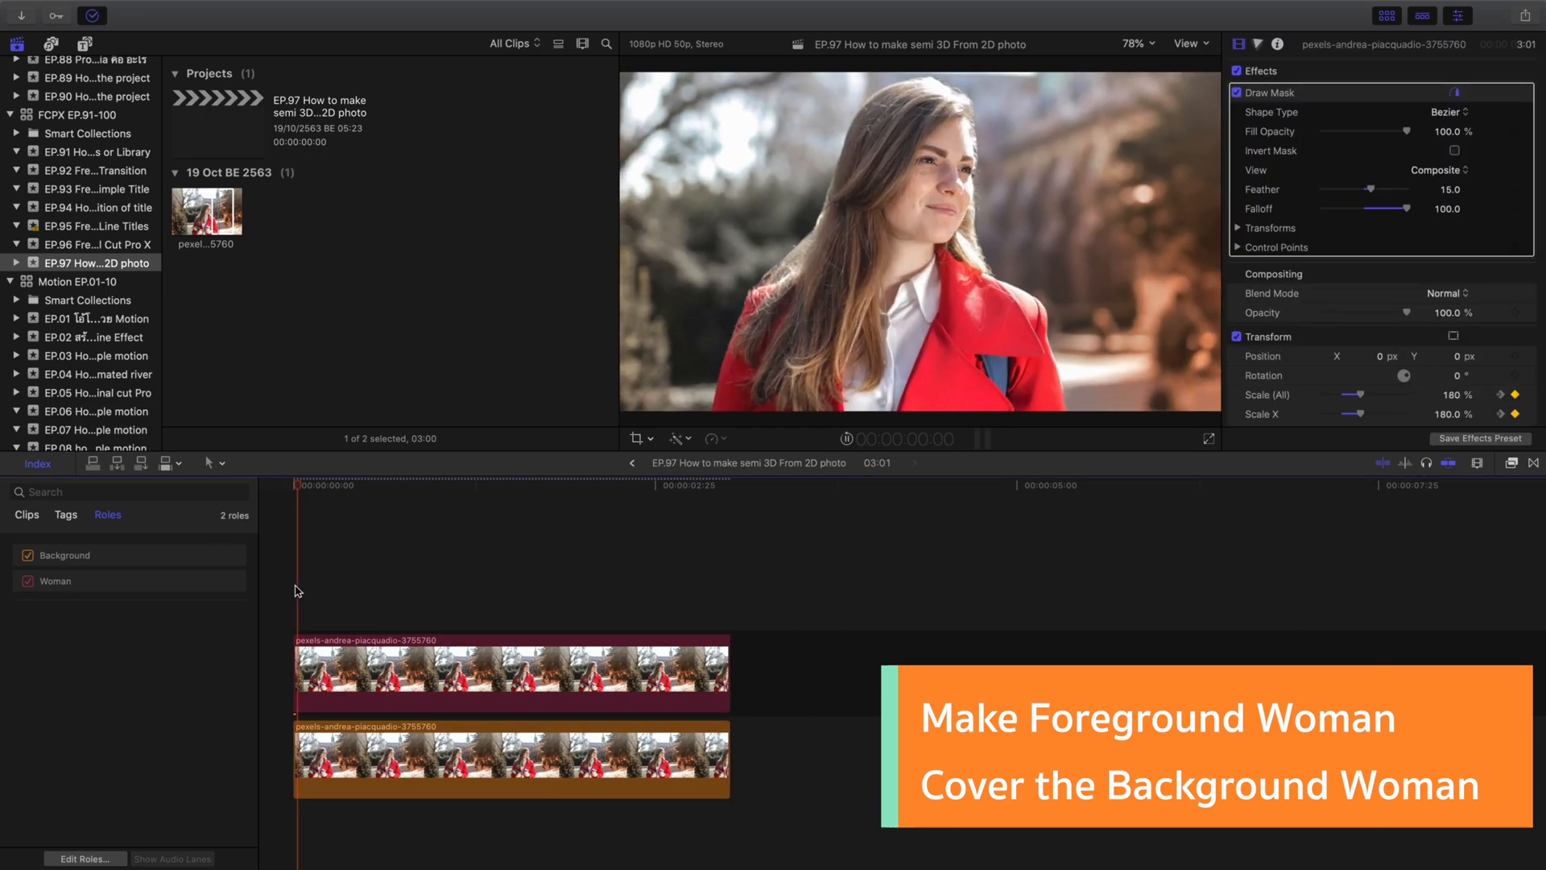
pyautogui.click(479, 484)
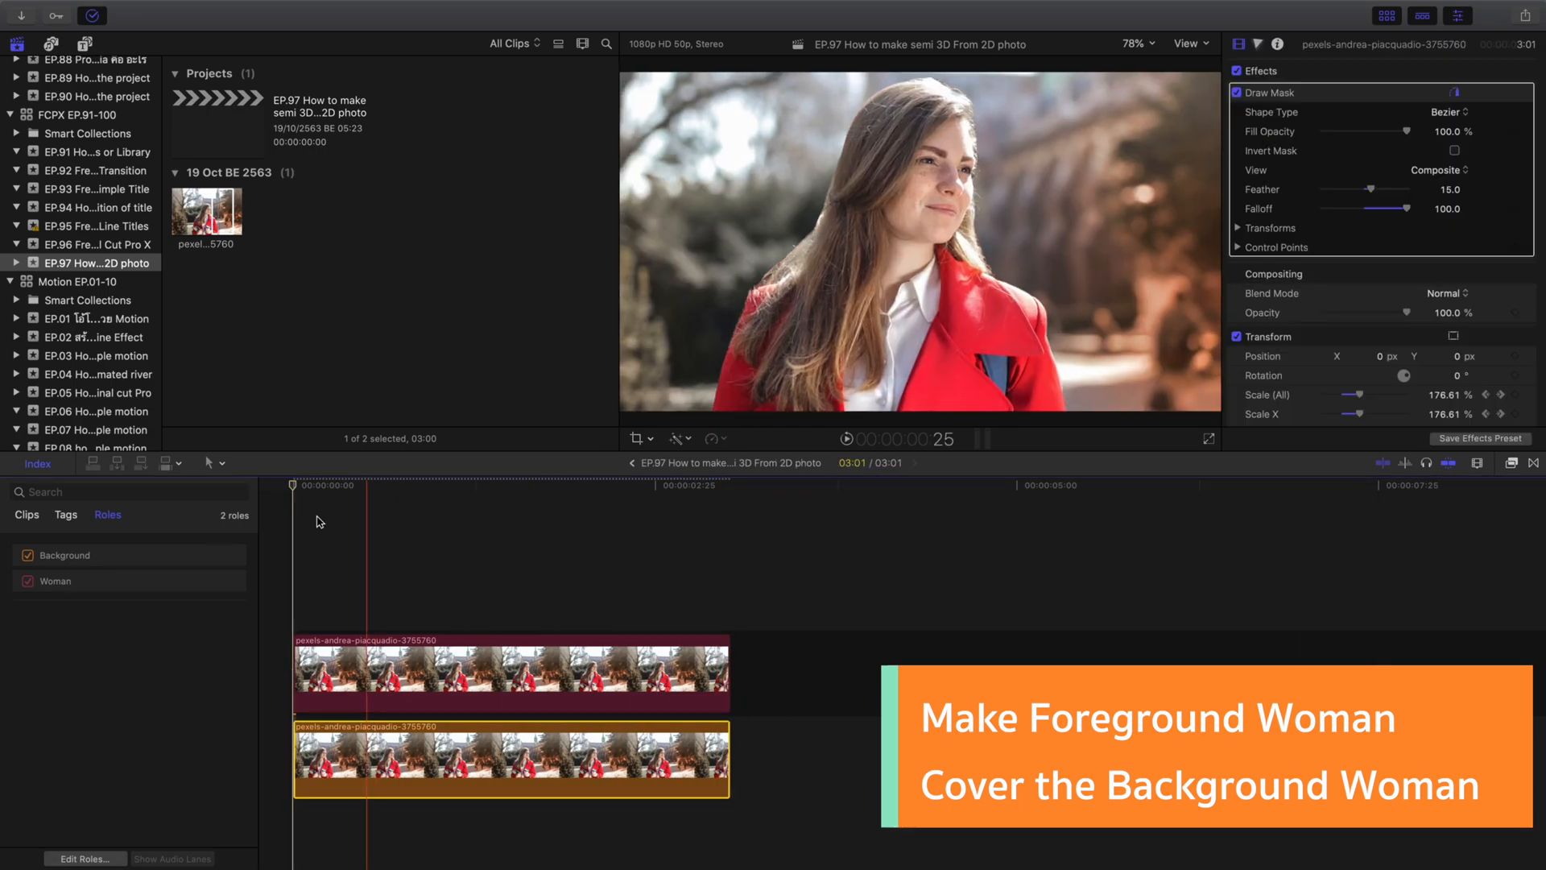
# Extend the Background and Woman clips past 3:01 to check their end scale keyframes, then trim both back to 3:01
pyautogui.moveTo(729, 759); pyautogui.dragTo(750, 759)
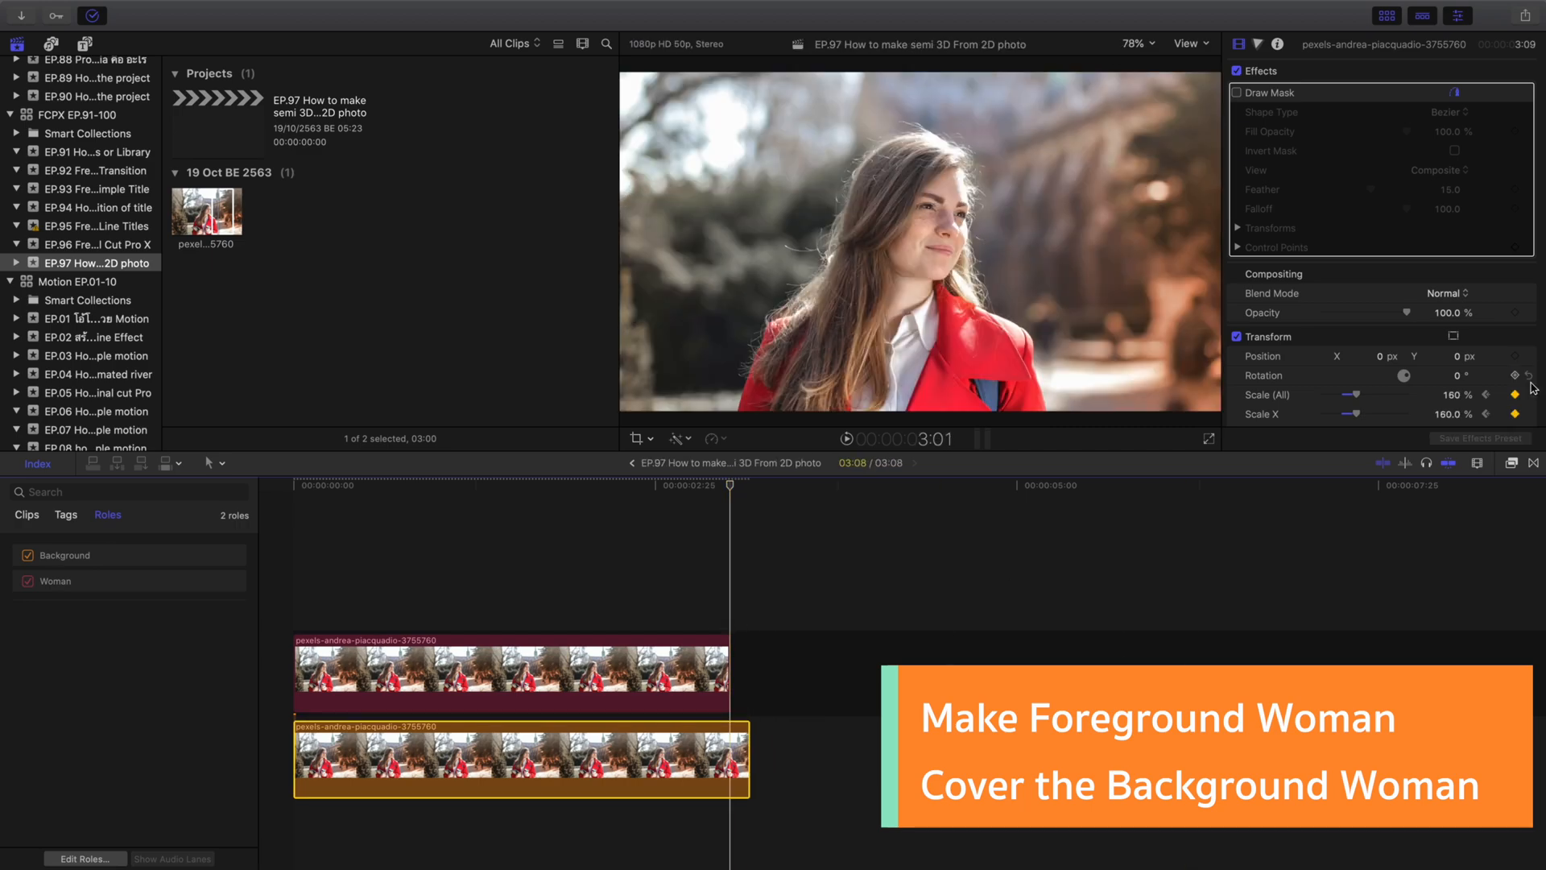
pyautogui.moveTo(1452, 399); pyautogui.dragTo(1452, 391)
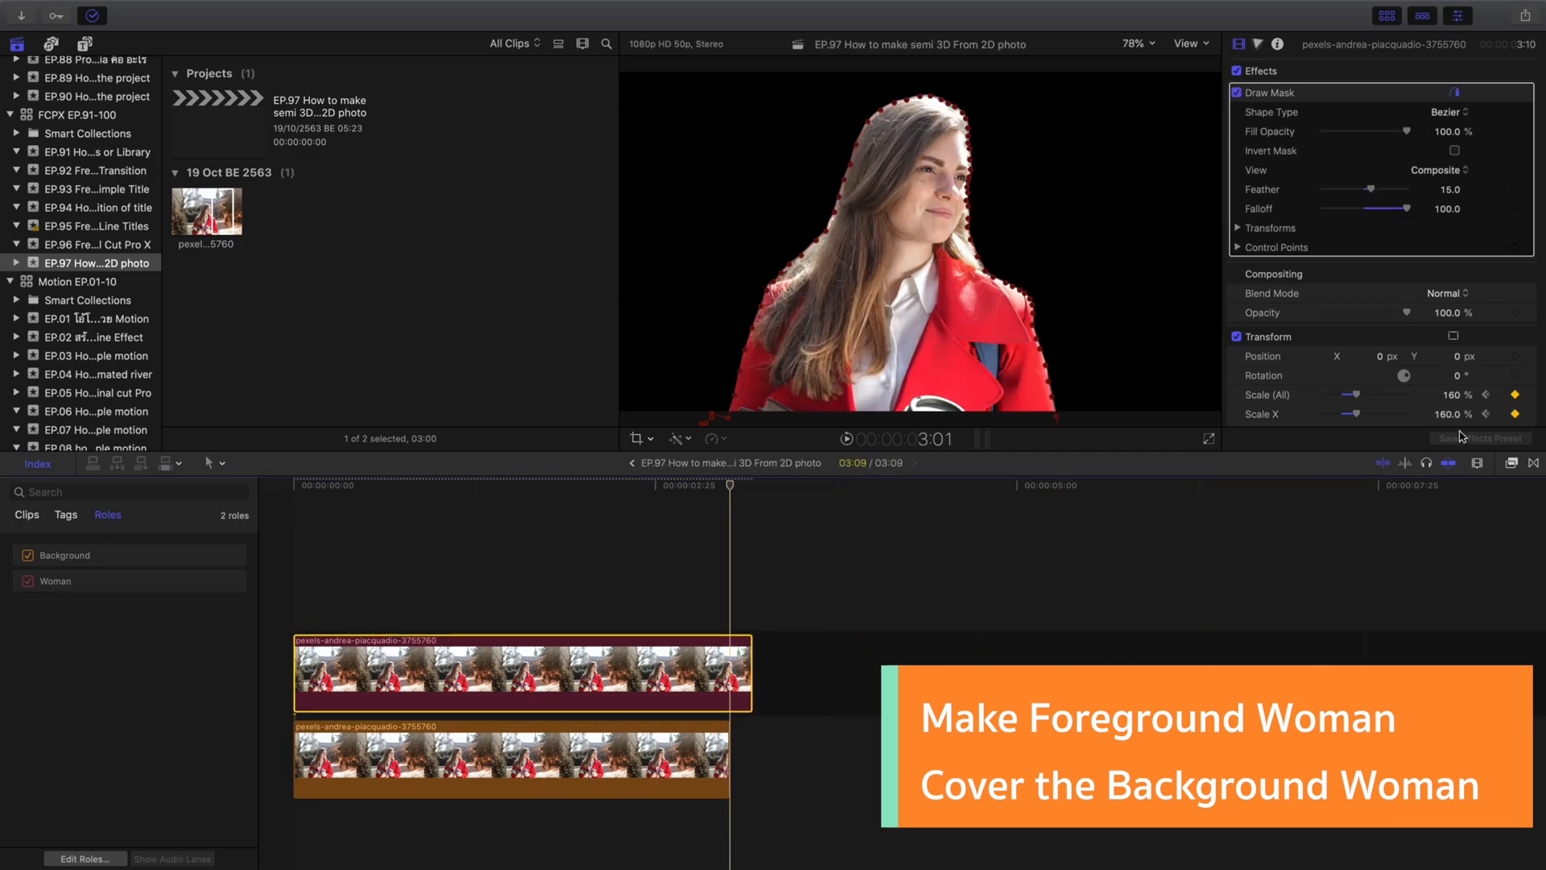
pyautogui.moveTo(751, 668); pyautogui.dragTo(729, 659)
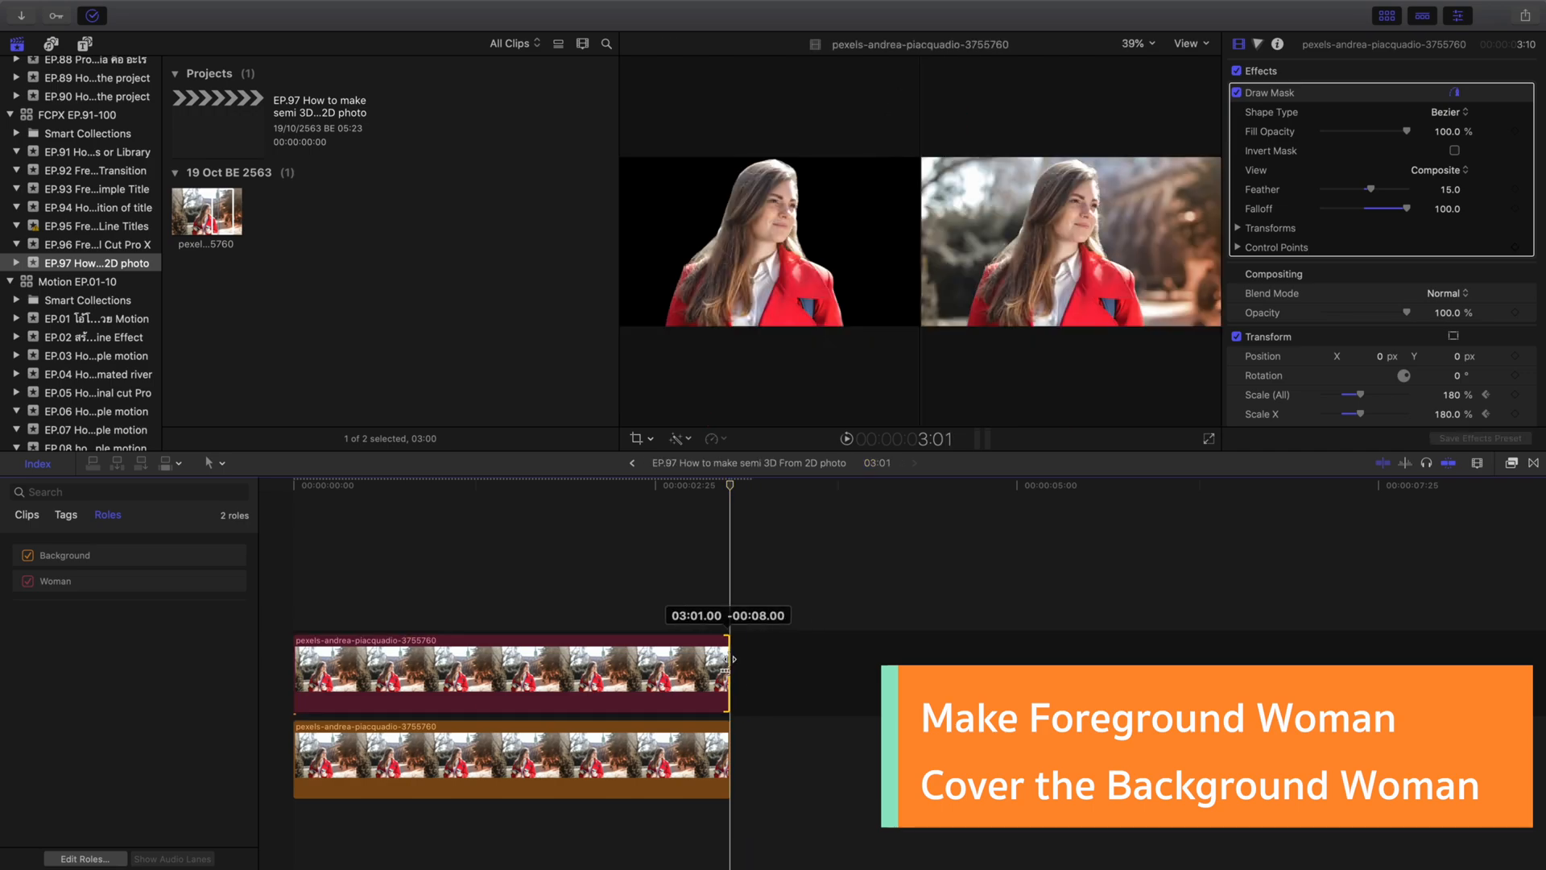
# Play and scrub through the combined scale animation of both layers
pyautogui.press('space')
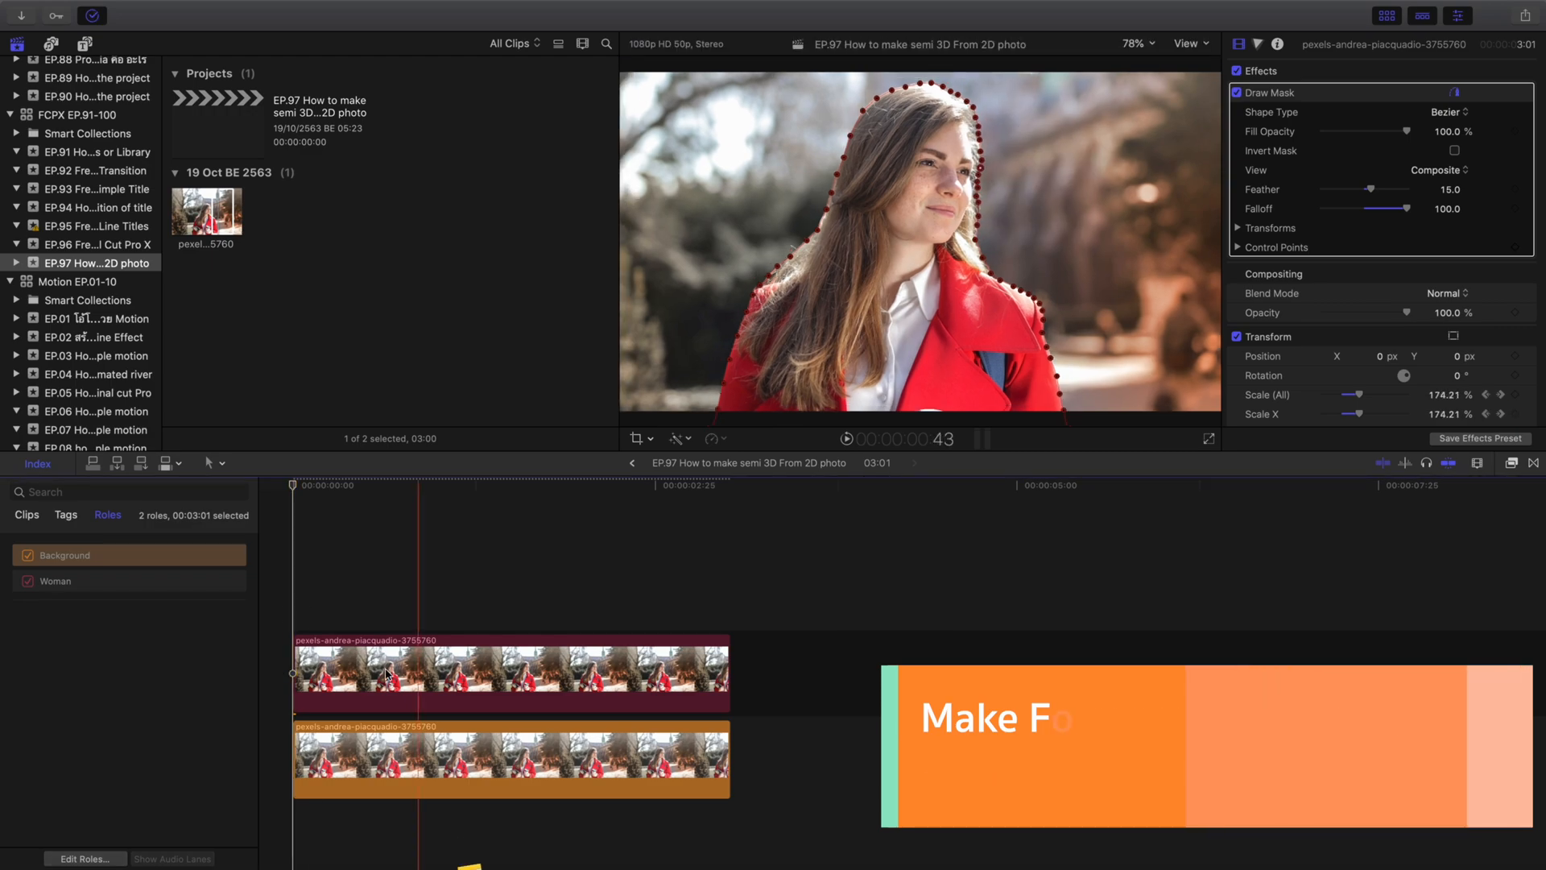
pyautogui.moveTo(566, 488); pyautogui.dragTo(303, 558)
pyautogui.moveTo(463, 501); pyautogui.dragTo(387, 501)
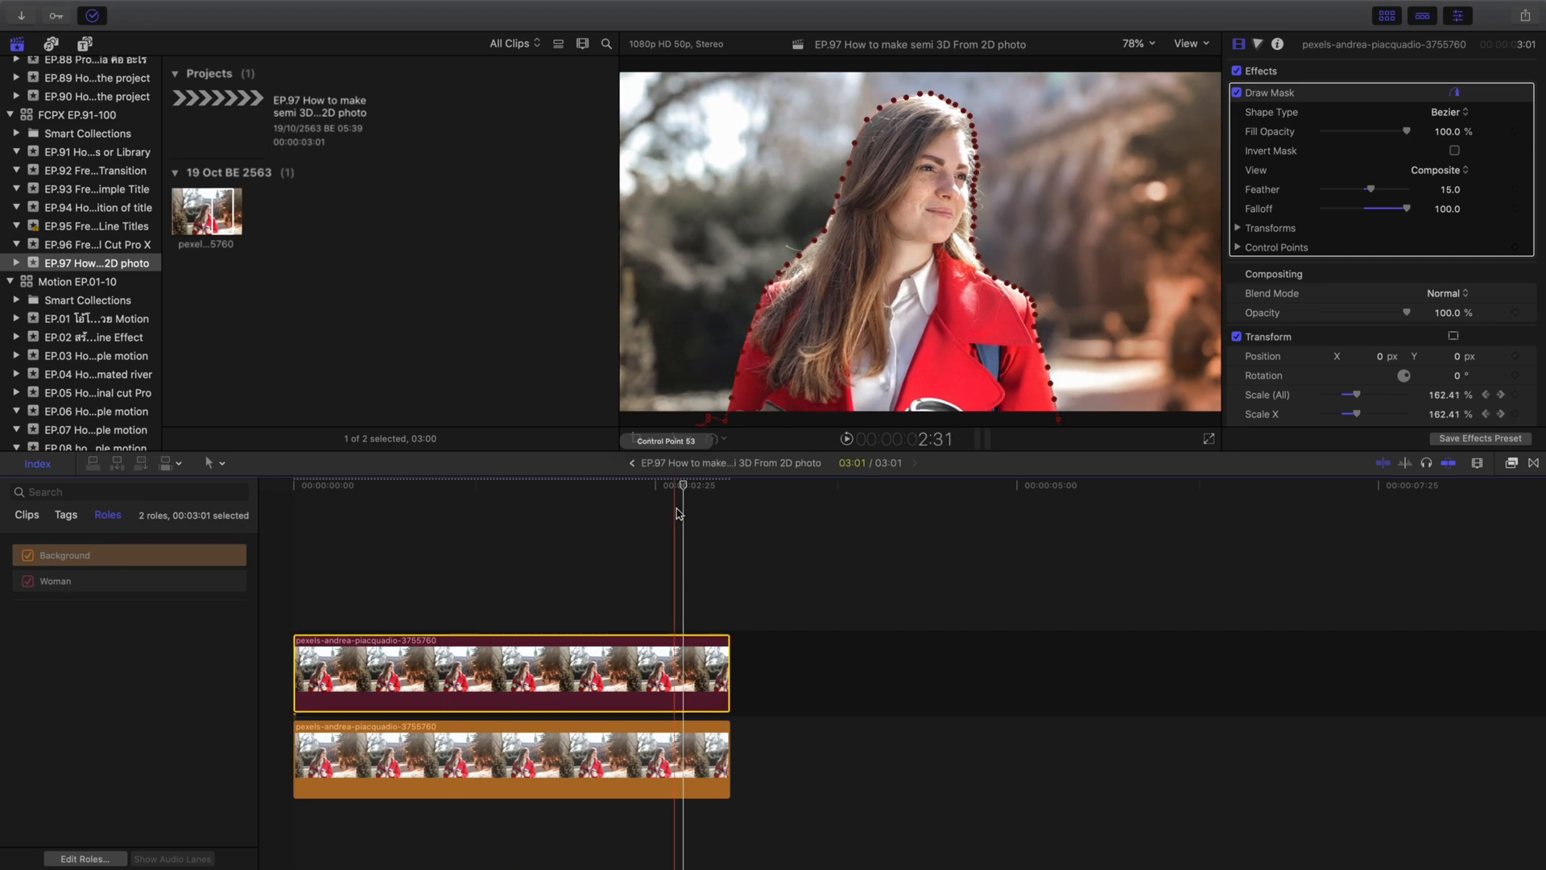
# Use Transform to keyframe the Woman clip's Position at X 34.0, Y 49.7 px and Rotation at -3.5° on the first frame
pyautogui.click(446, 637)
pyautogui.press('Home')
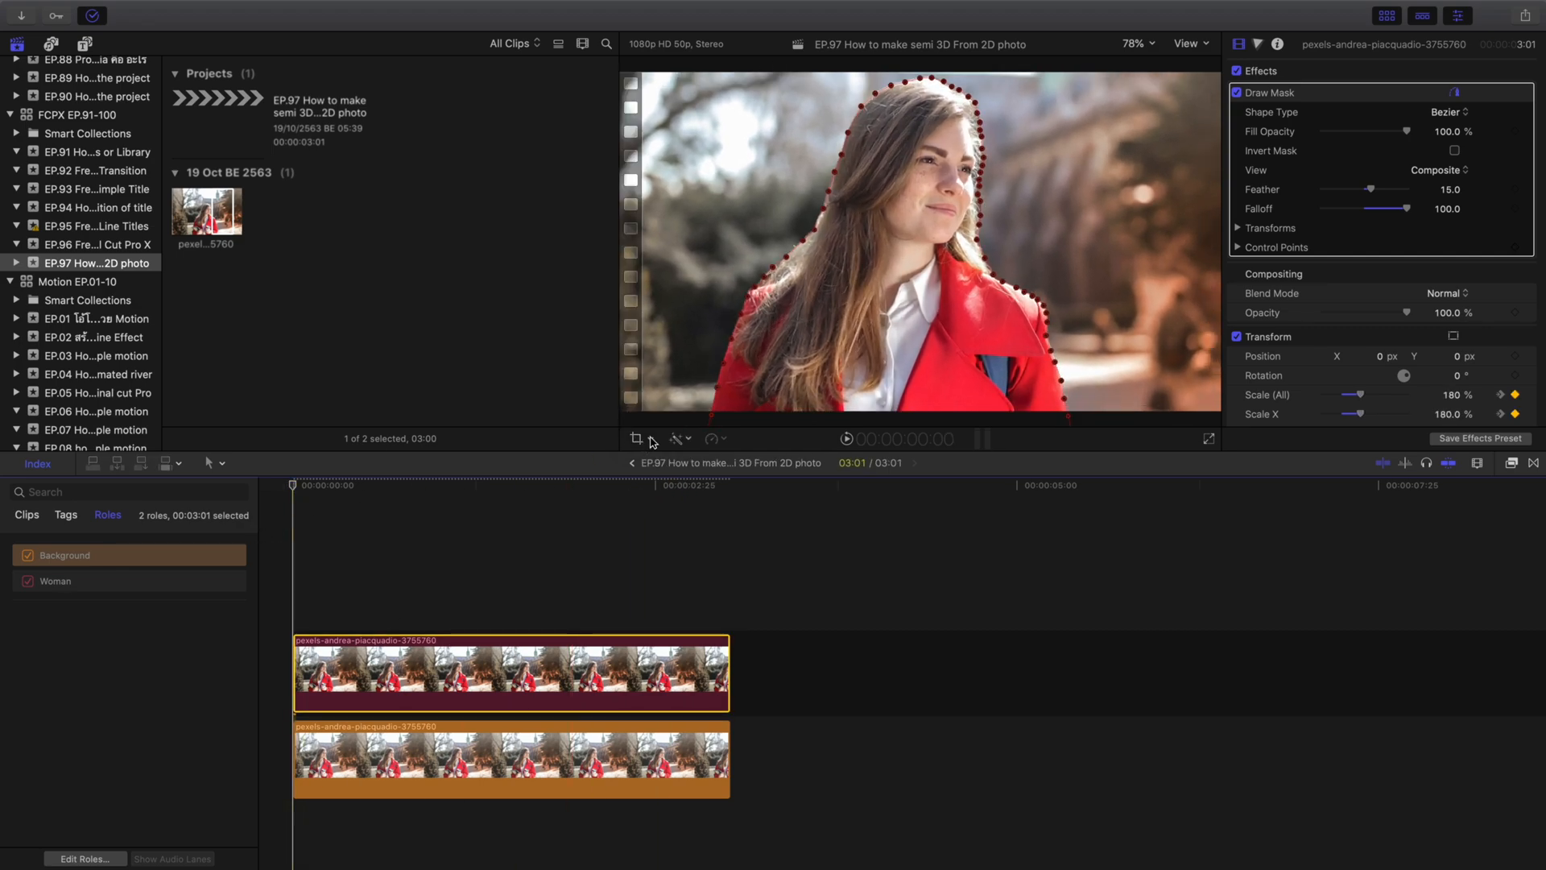
pyautogui.click(693, 458)
pyautogui.click(442, 647)
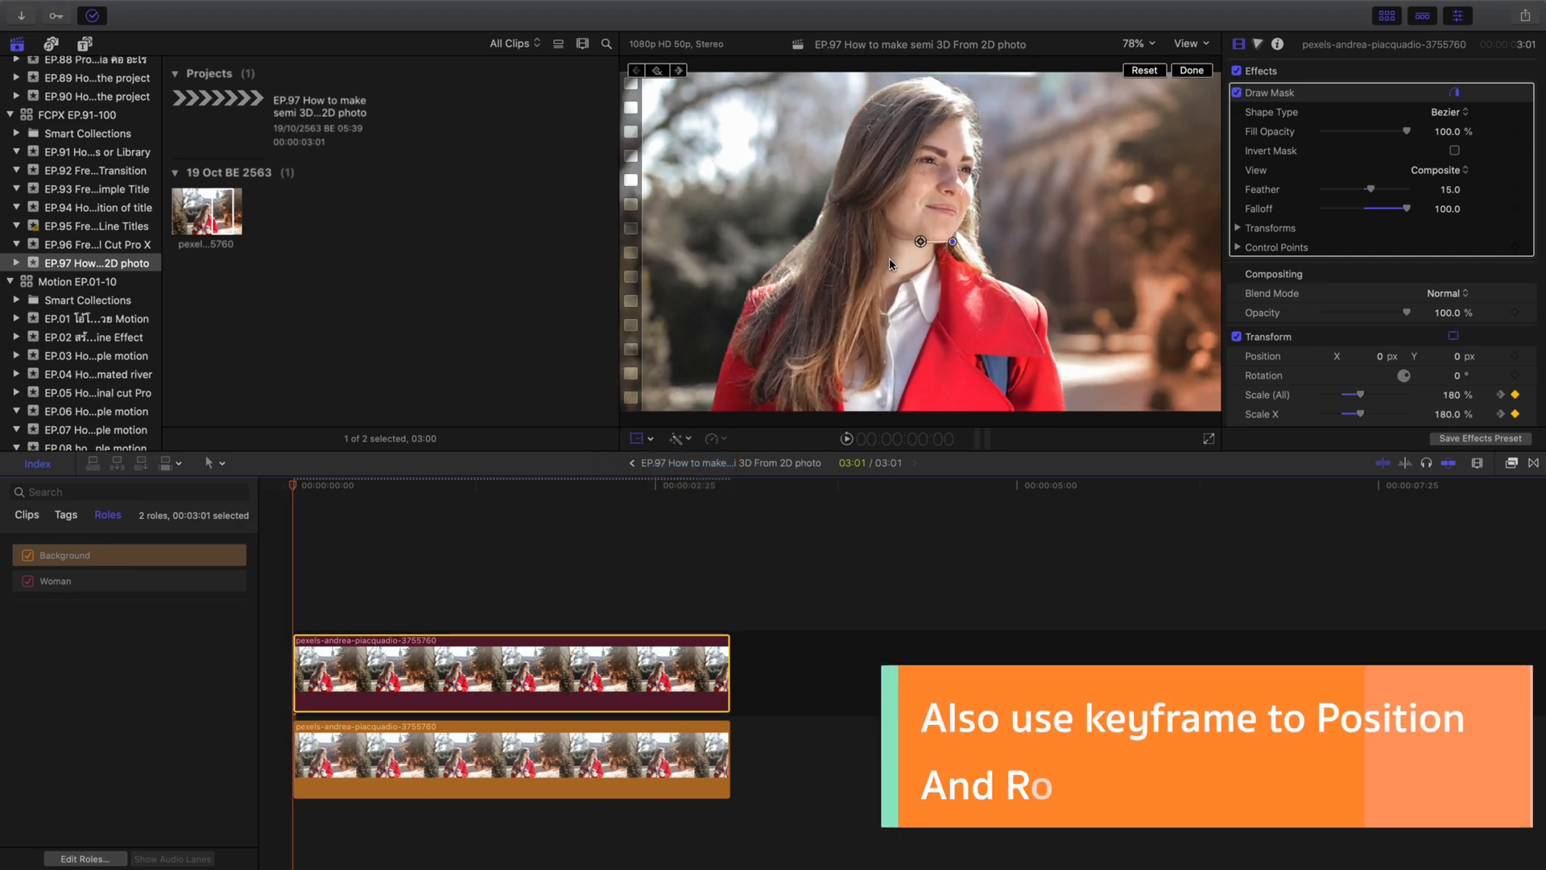
pyautogui.moveTo(889, 255); pyautogui.dragTo(929, 228)
pyautogui.press('super+z')
pyautogui.moveTo(293, 484); pyautogui.dragTo(726, 498)
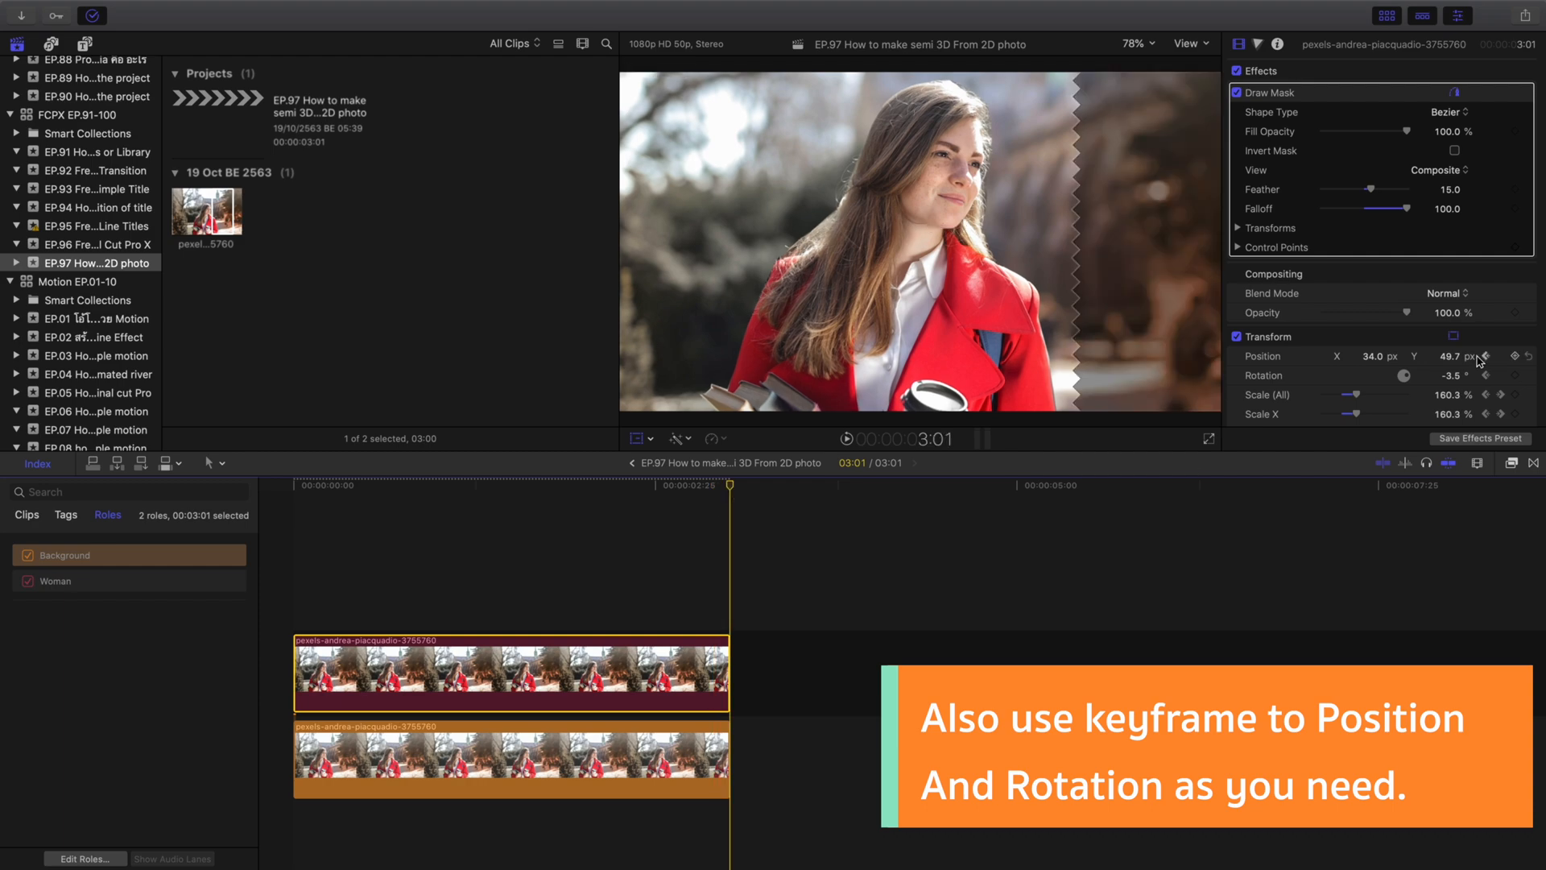
# Set the Woman clip's Rotation to -1.5° at the end and play back the movement
pyautogui.press('Return')
pyautogui.press('space')
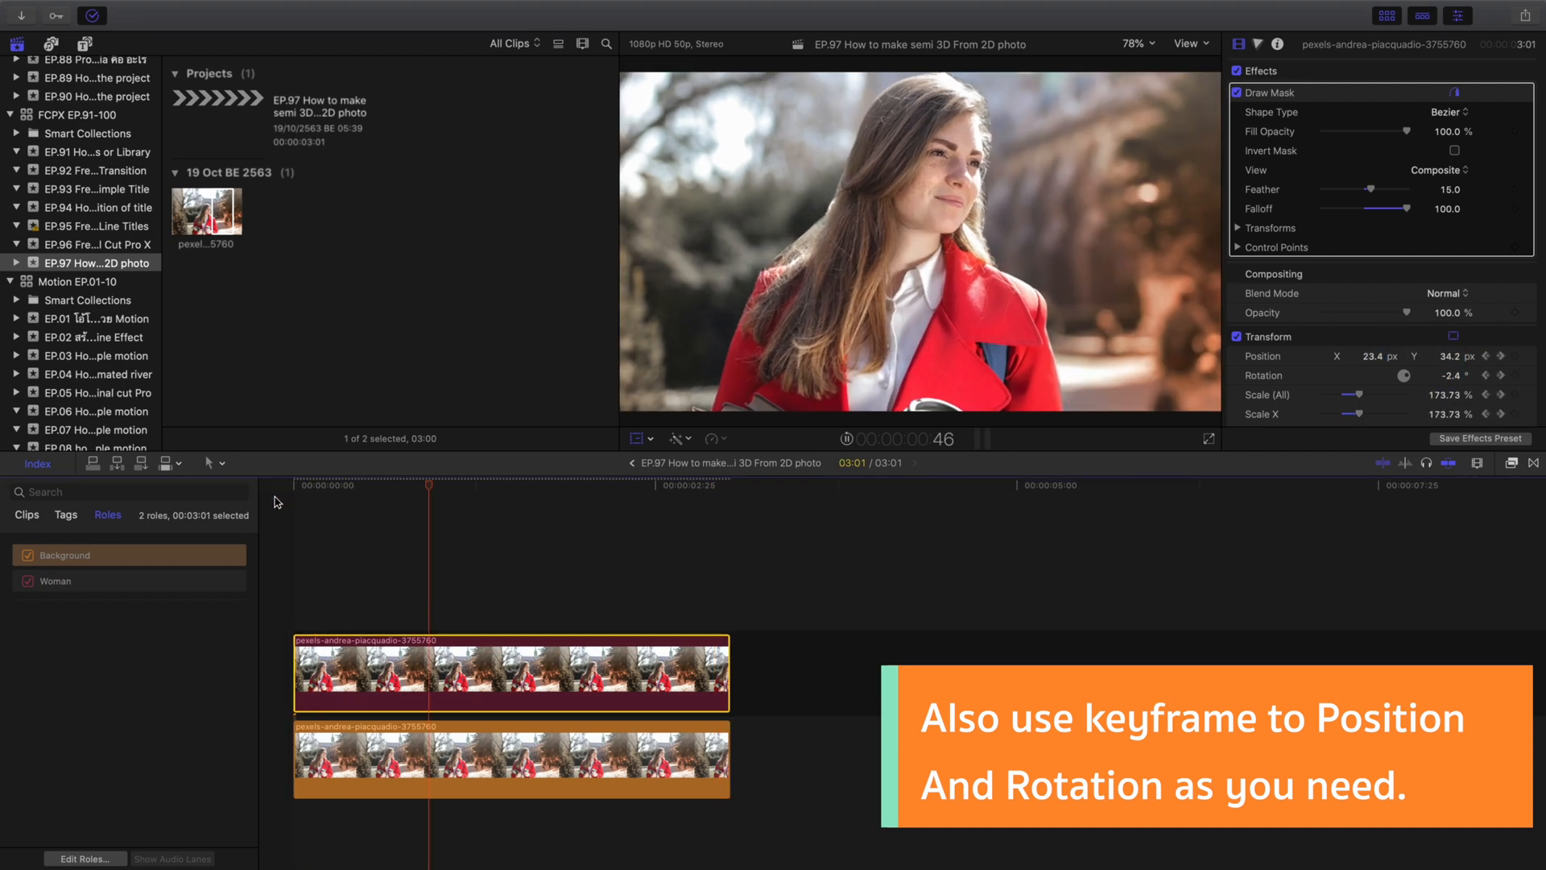
pyautogui.press('space')
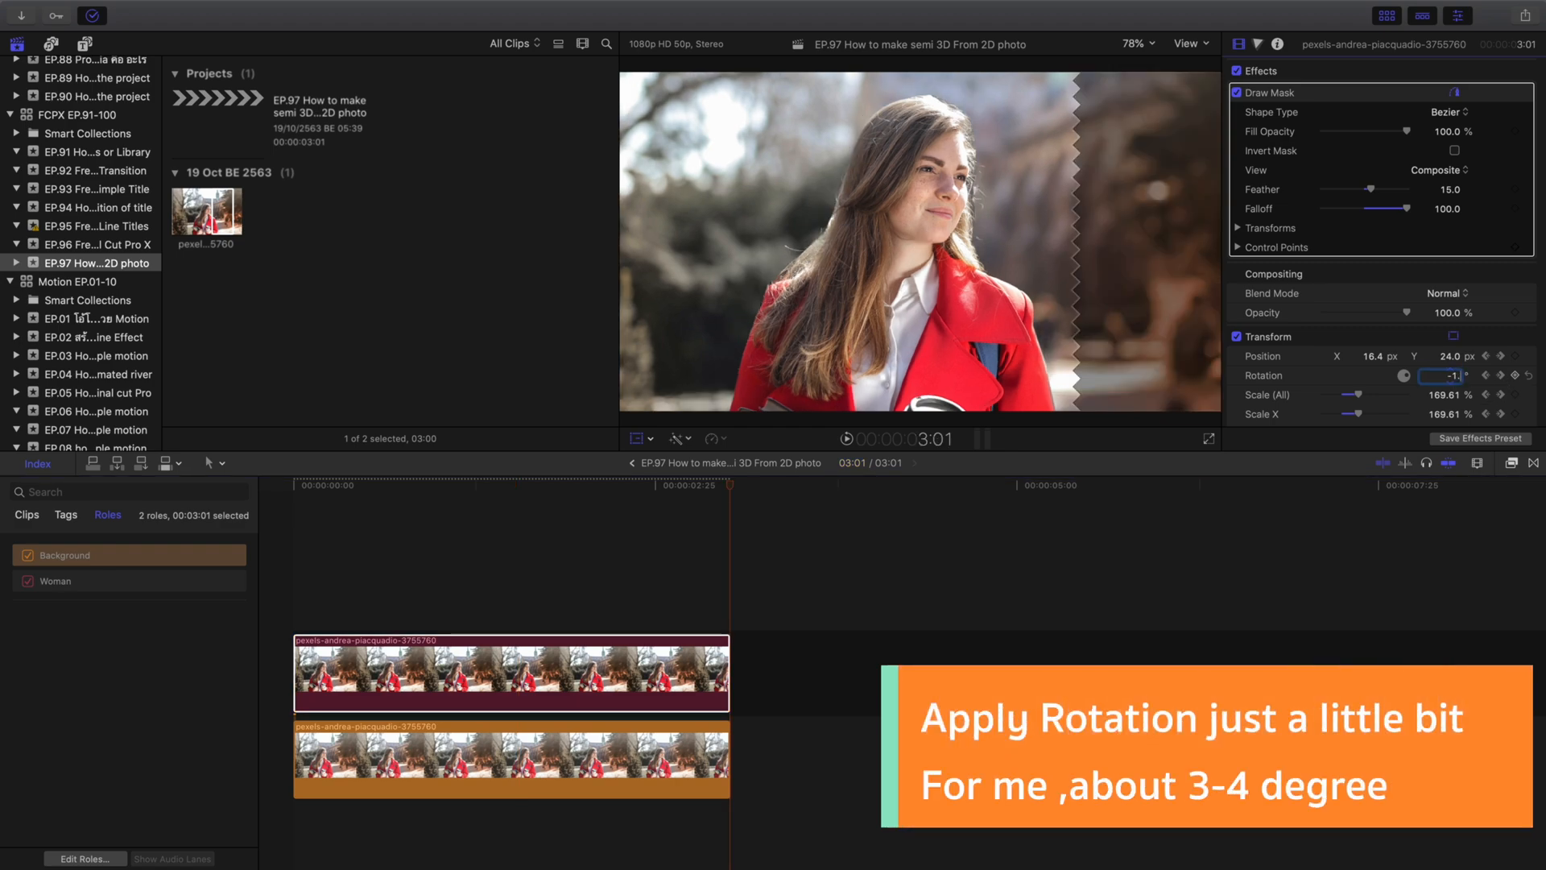
pyautogui.click(453, 484)
pyautogui.press('space')
pyautogui.press('space')
# Keyframe the Background clip's Rotation at 2.9° on its first frame and scrub through the result
pyautogui.moveTo(631, 485); pyautogui.dragTo(725, 564)
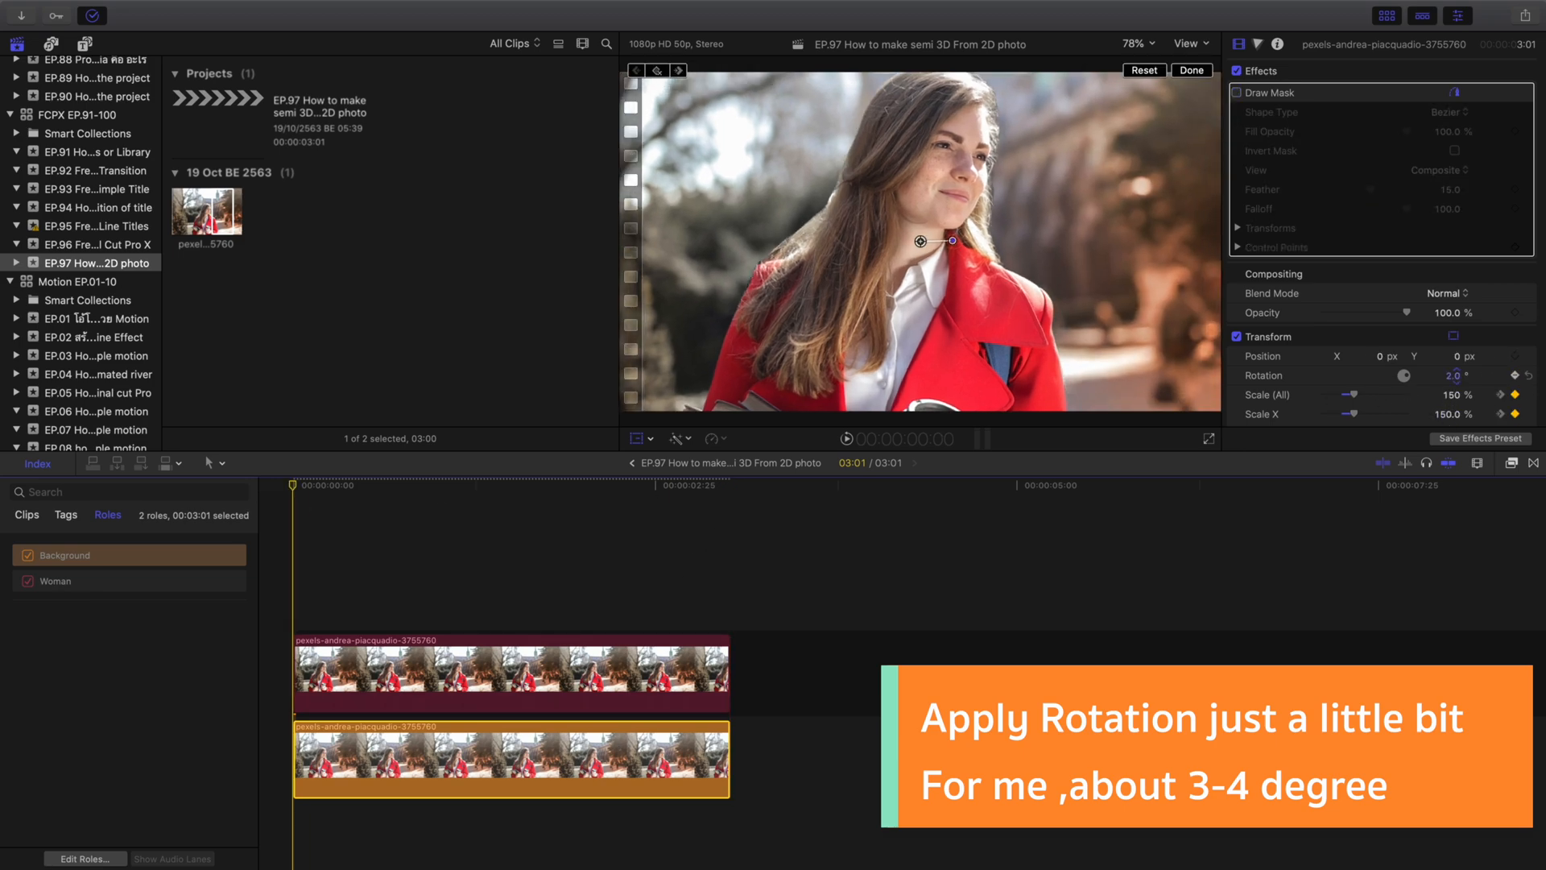
pyautogui.click(728, 501)
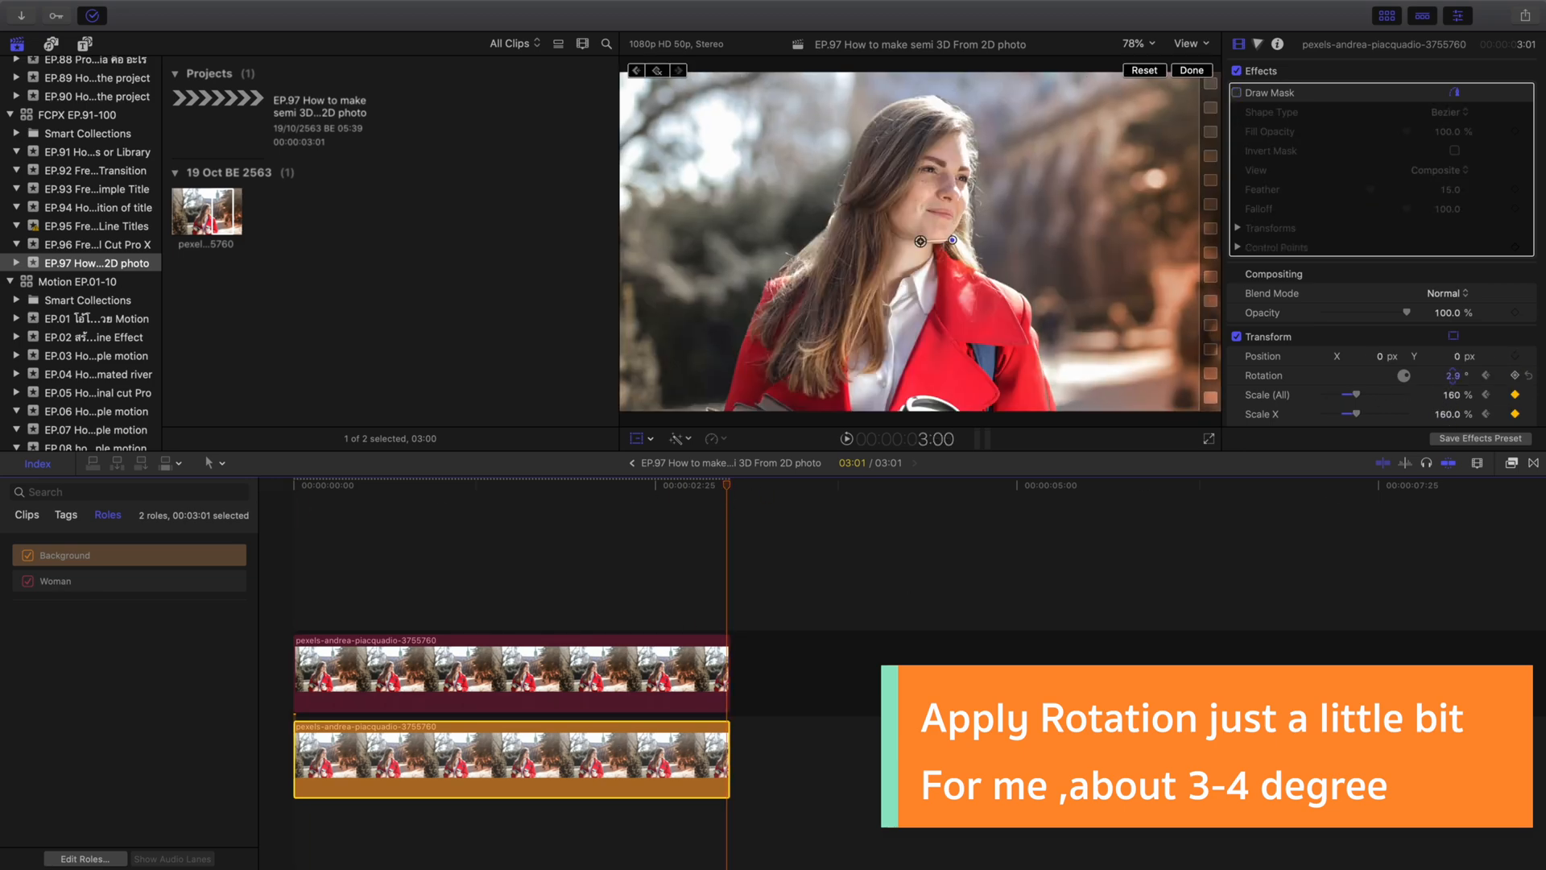
pyautogui.moveTo(726, 486); pyautogui.dragTo(244, 519)
# Keyframe the Woman clip's Position at X 18.2, Y 7.7 px and Scale at 171% on the last frame, and scrub through the result
pyautogui.click(727, 504)
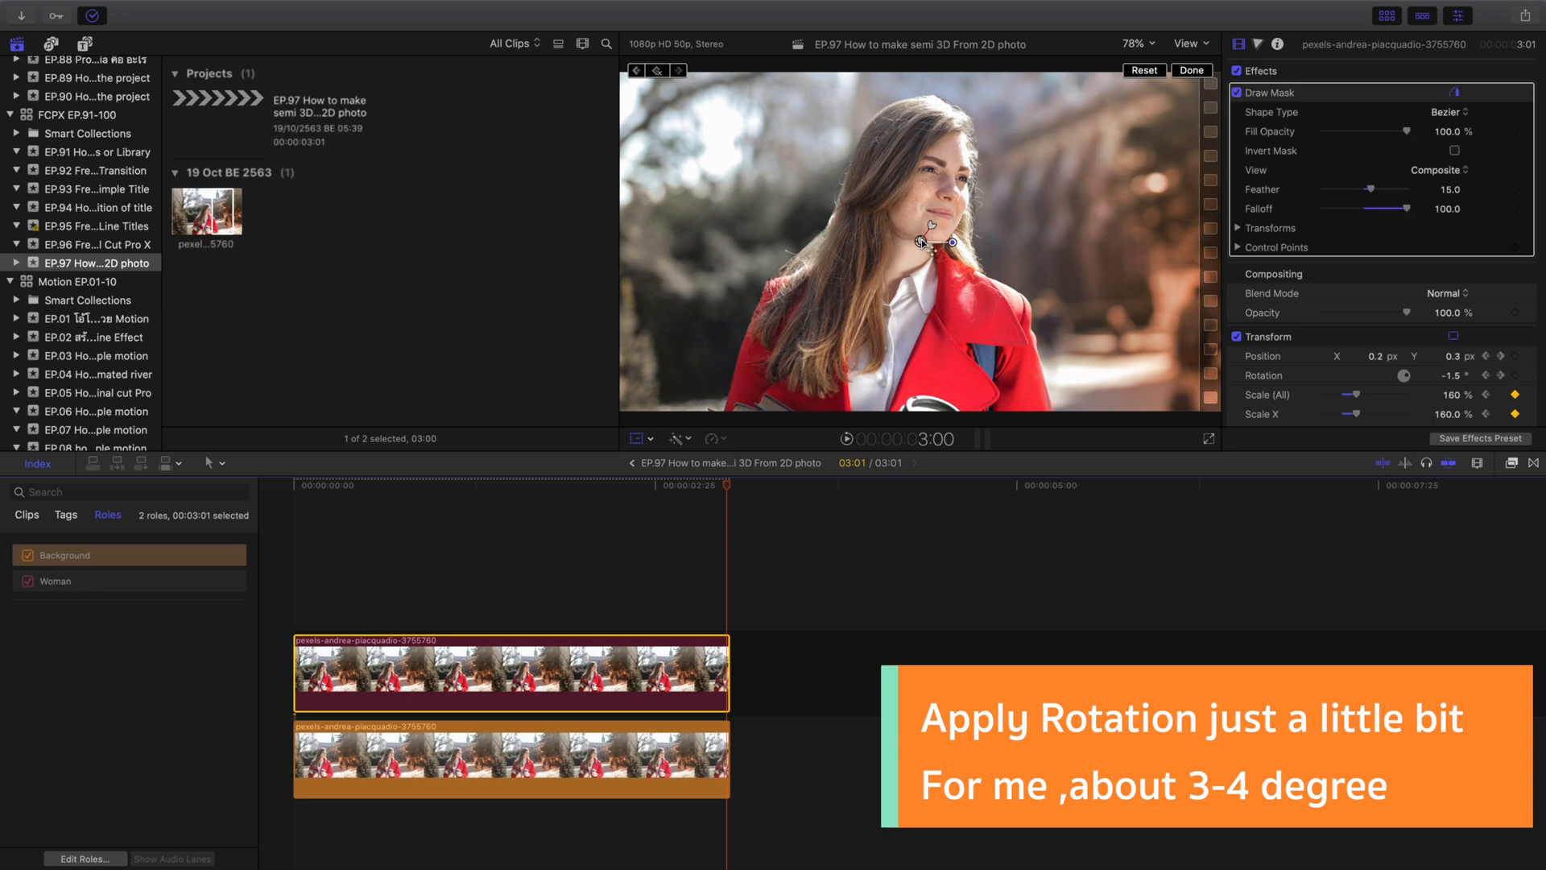
pyautogui.moveTo(921, 239); pyautogui.dragTo(928, 228)
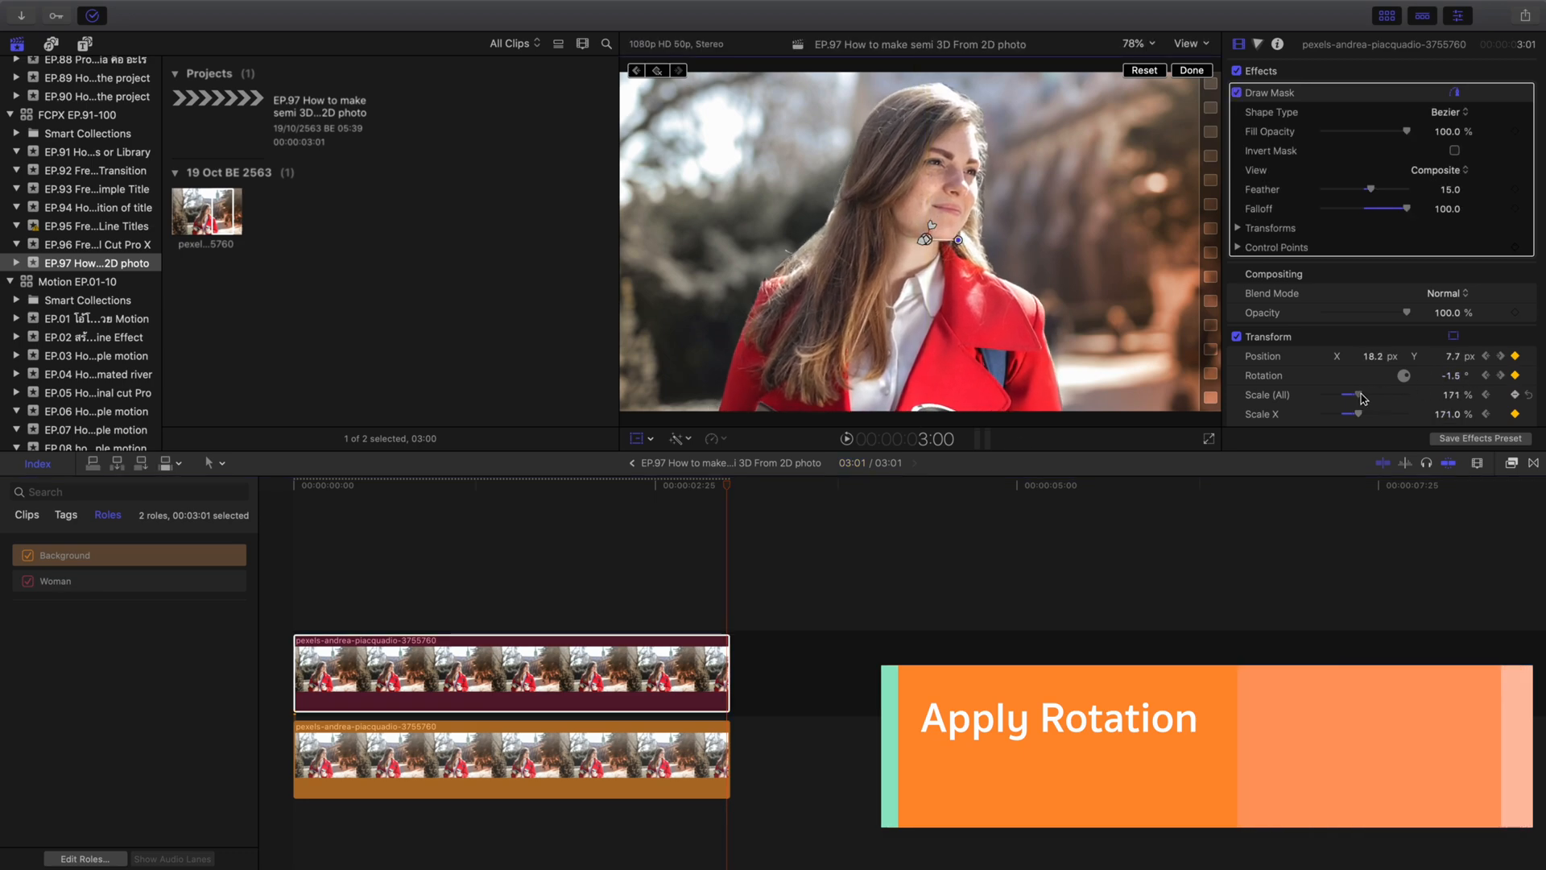
pyautogui.moveTo(727, 484); pyautogui.dragTo(416, 563)
# Search the effects for "grain" and apply Film Grain to the Woman clip
pyautogui.click(1511, 463)
pyautogui.click(1495, 858)
pyautogui.write('grain')
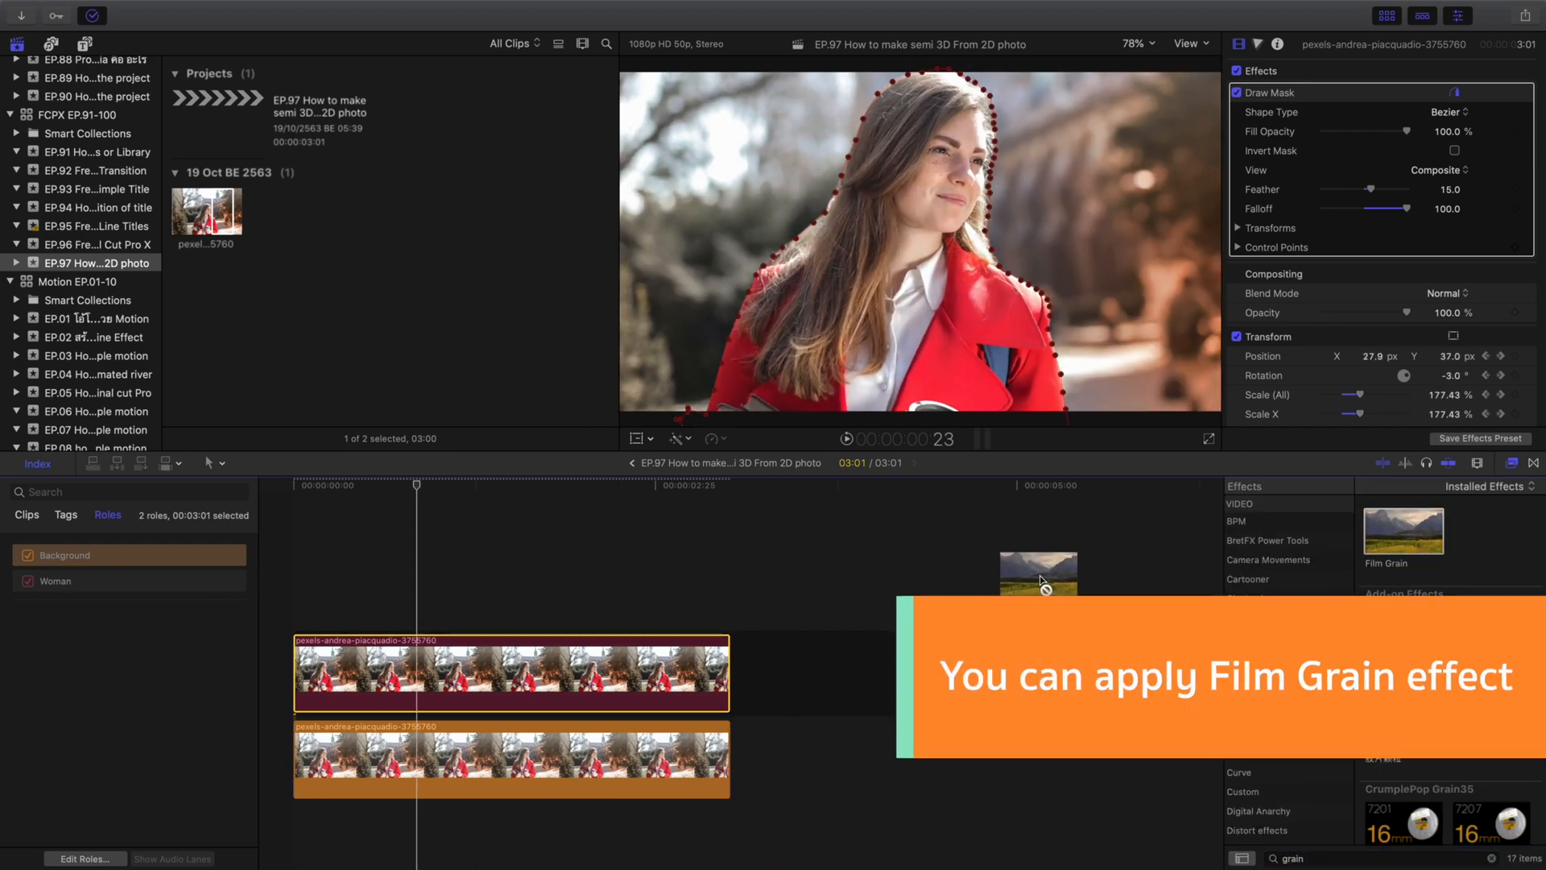
pyautogui.moveTo(1042, 579); pyautogui.dragTo(529, 669)
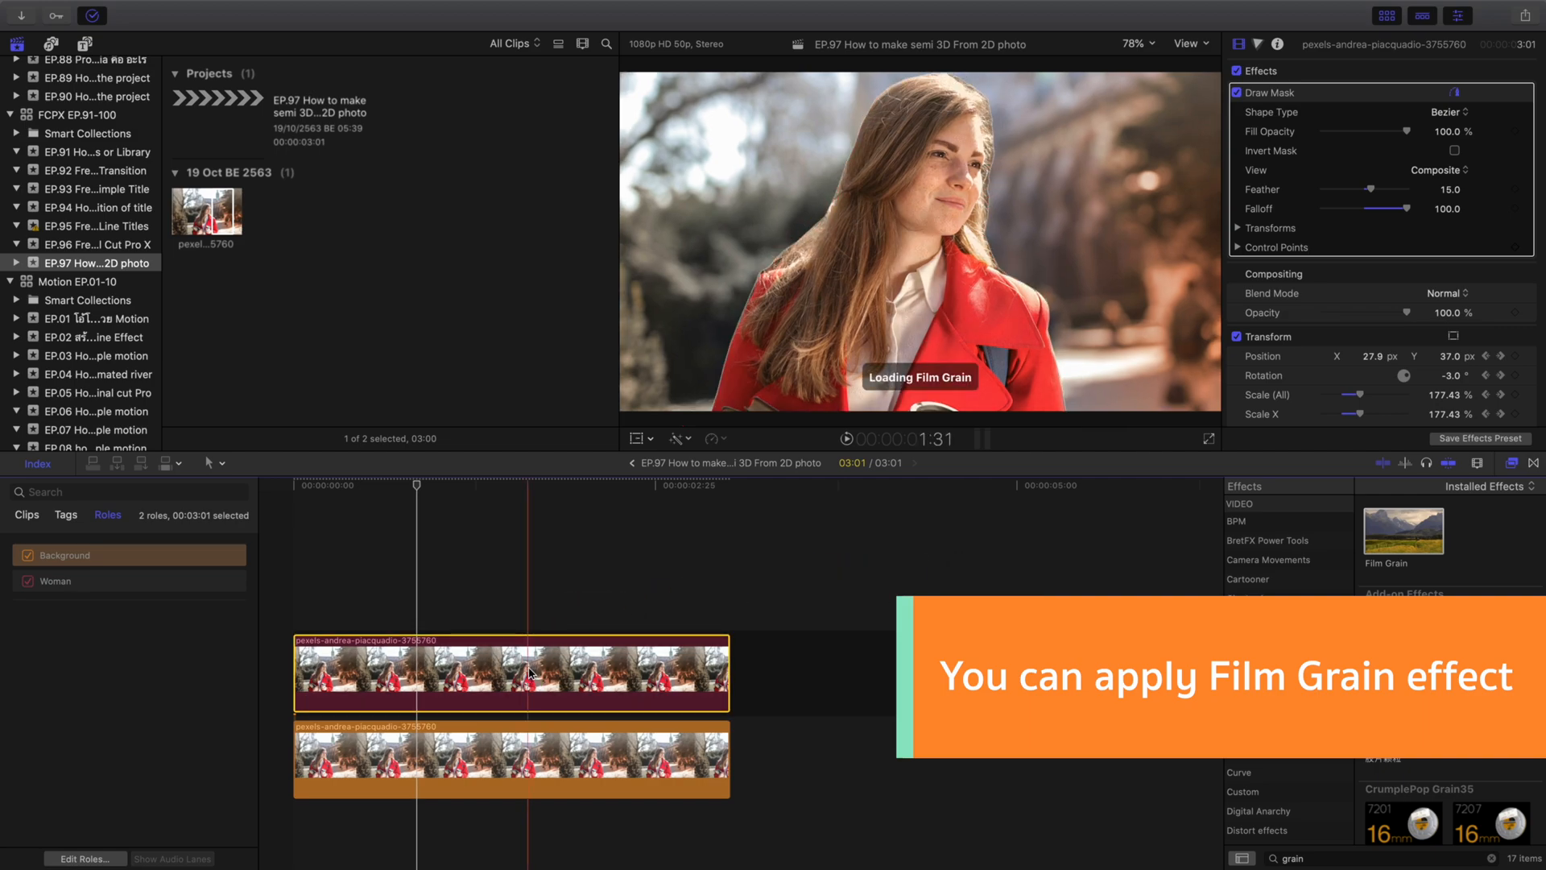
# Play back the animation with the grain and lower the Woman clip's Film Grain Amount to 0
pyautogui.click(296, 493)
pyautogui.press('space')
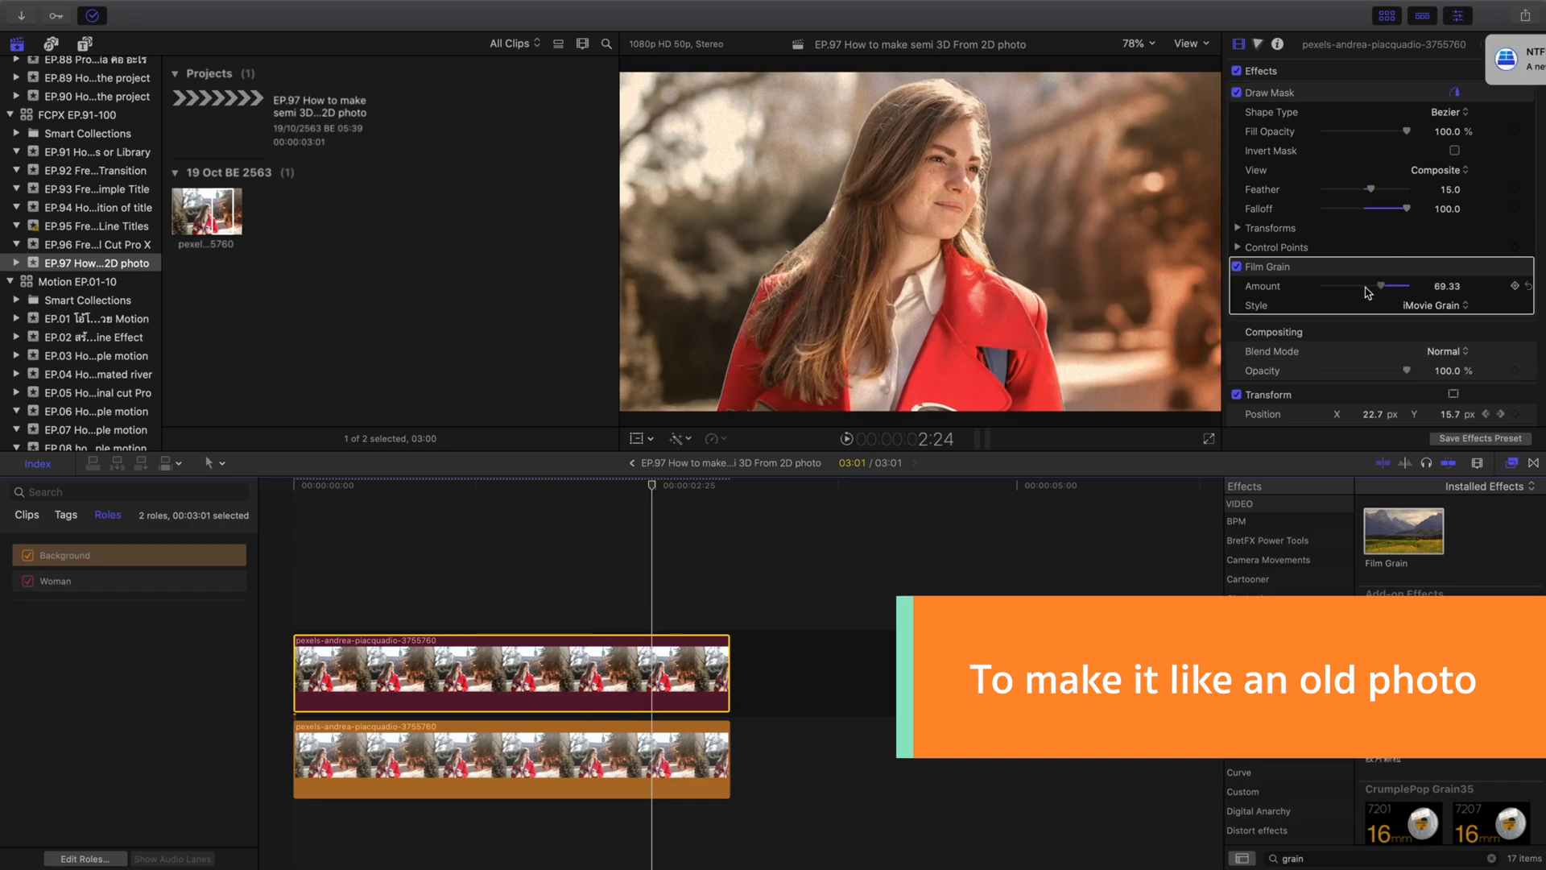
pyautogui.moveTo(1366, 287); pyautogui.dragTo(1355, 286)
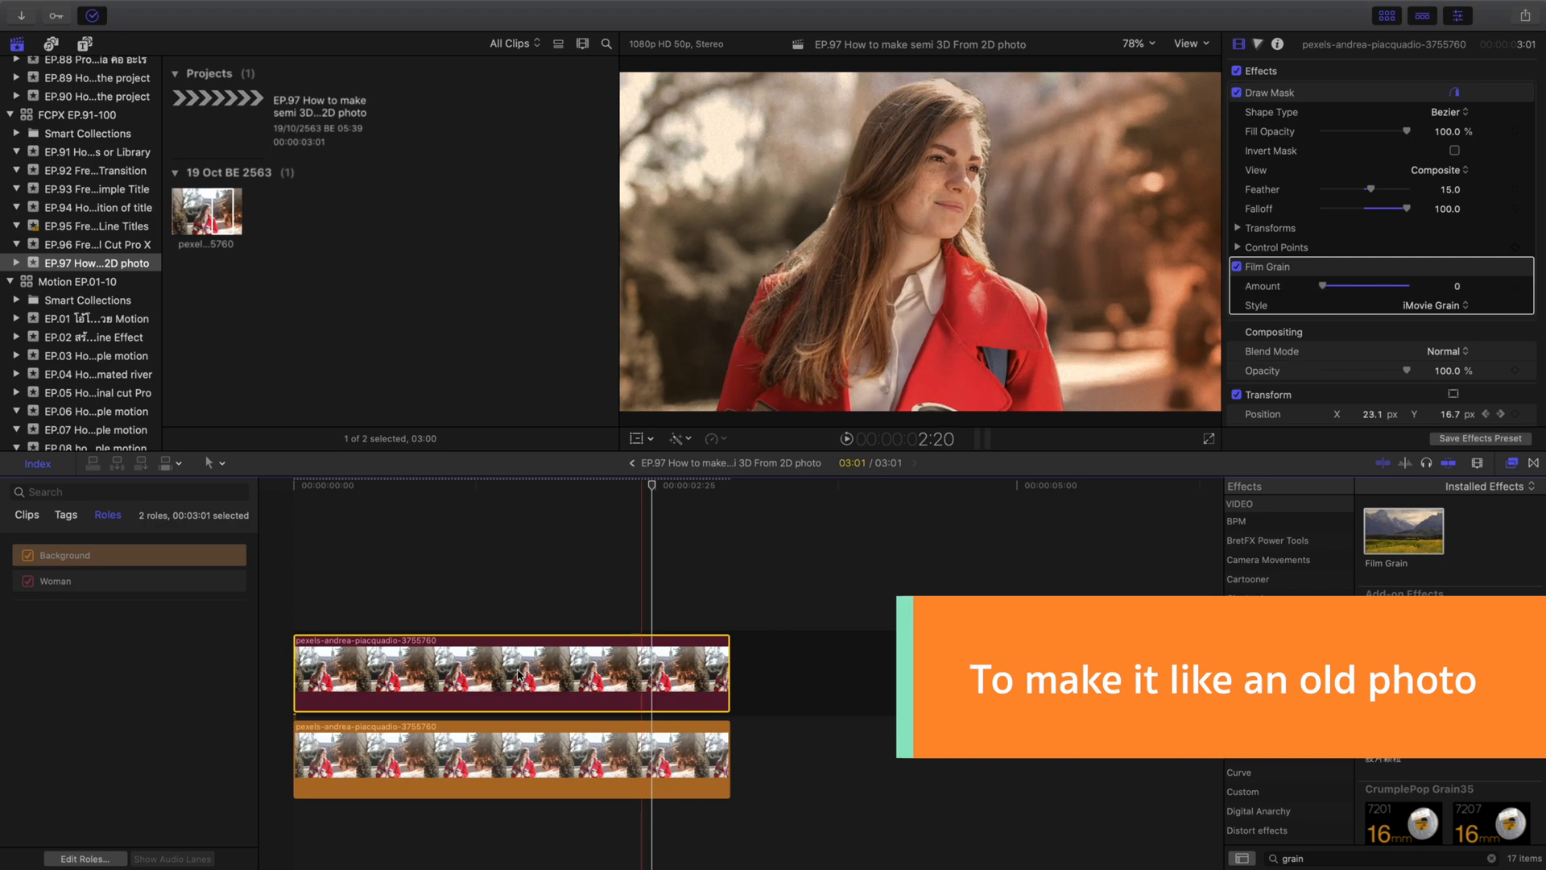
# Apply Film Grain at Amount 100 to the Background clip, trying the Realistic Grain style before settling on iMovie Grain
pyautogui.click(612, 757)
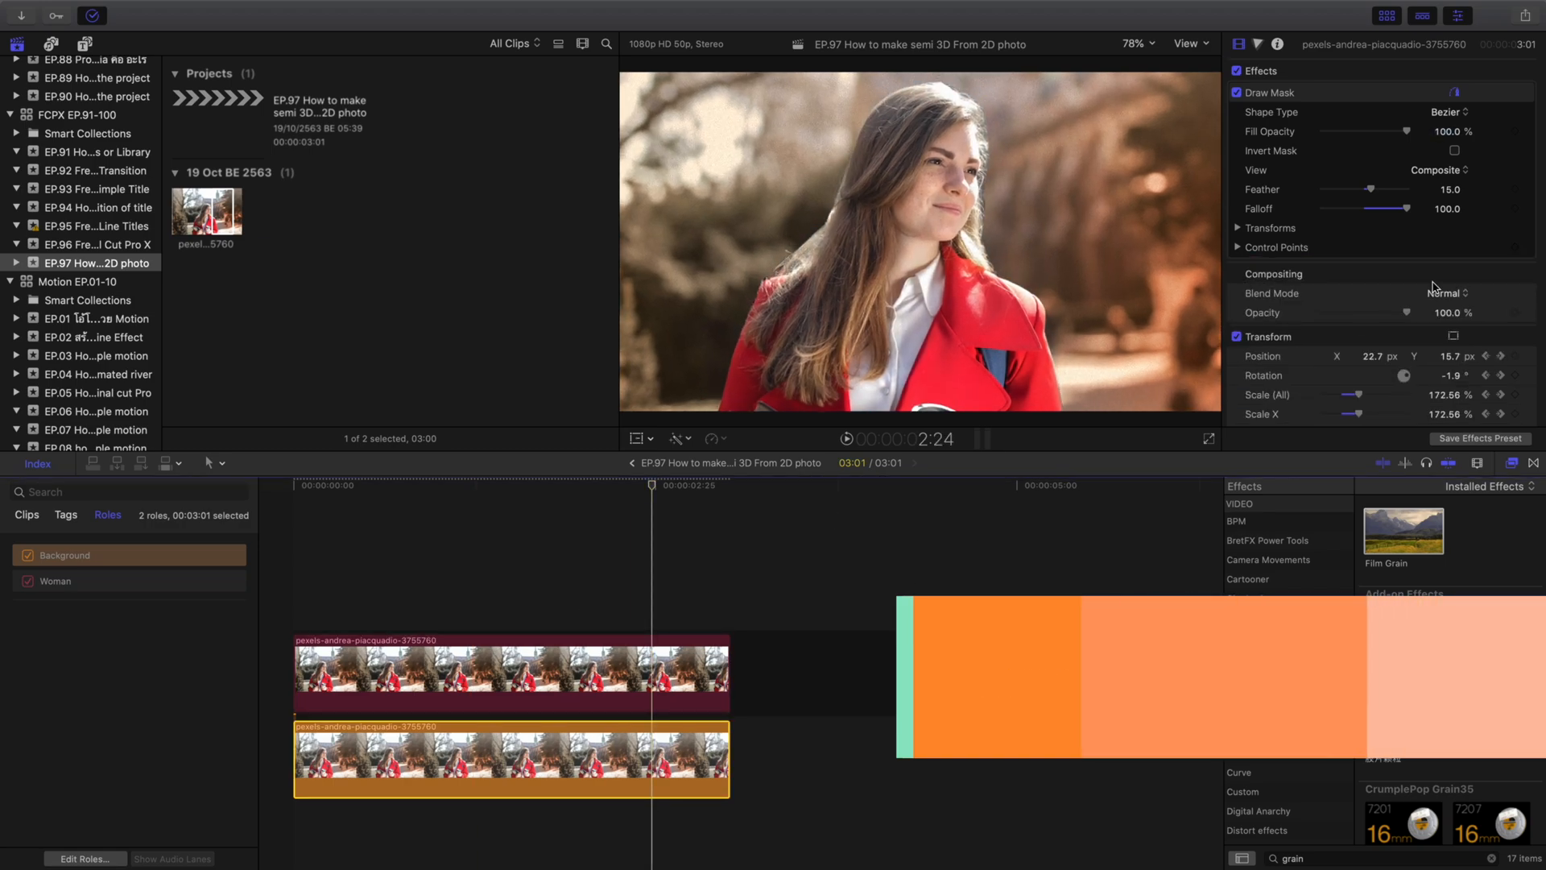
pyautogui.scroll(-1, 1407, 229)
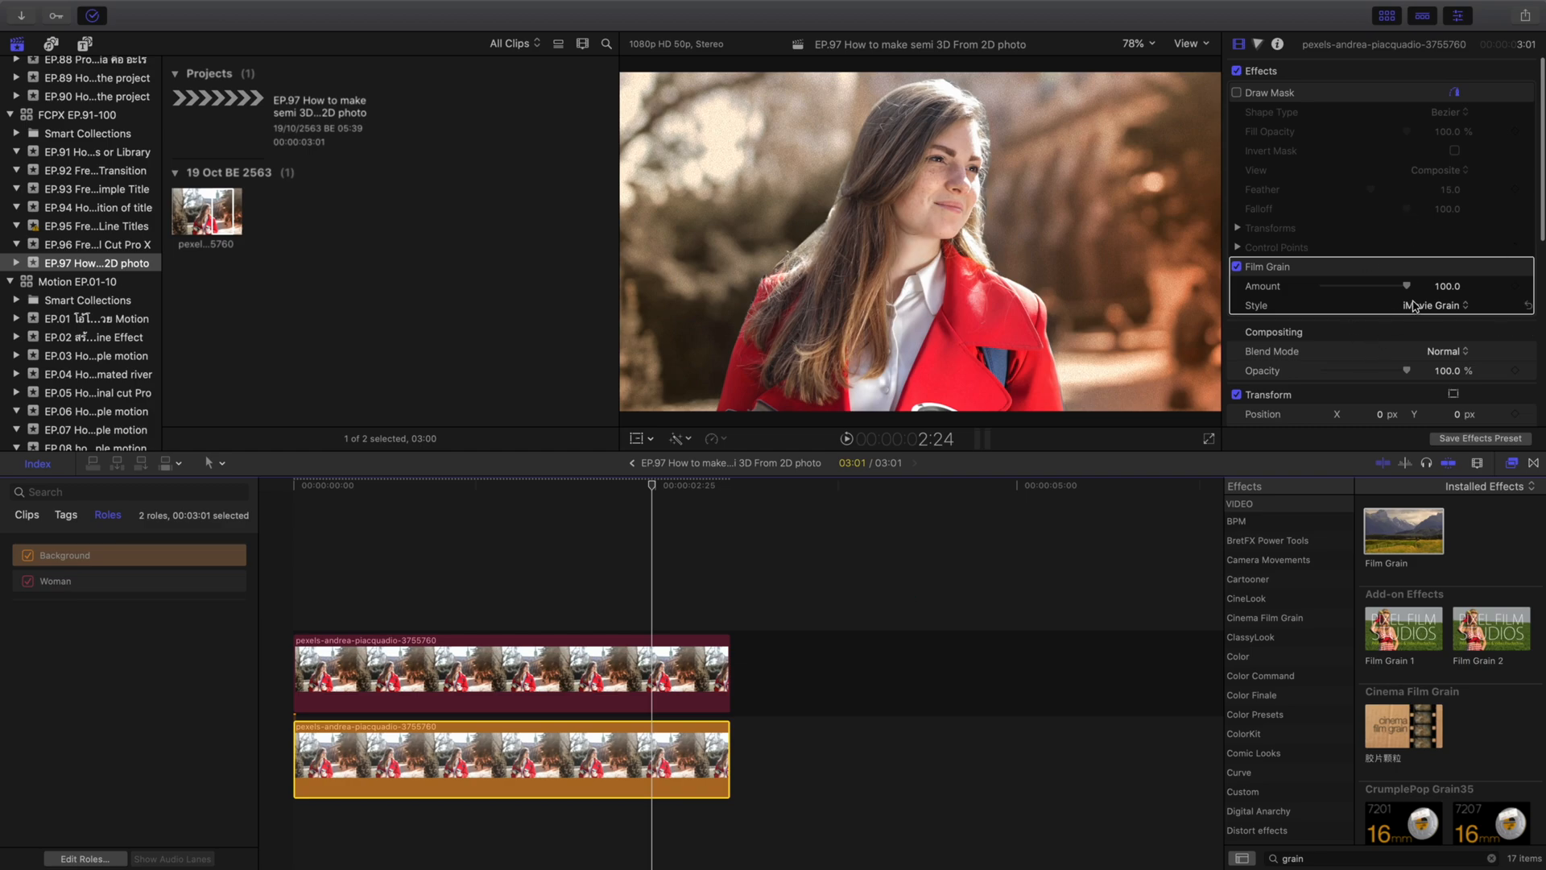
pyautogui.click(1437, 319)
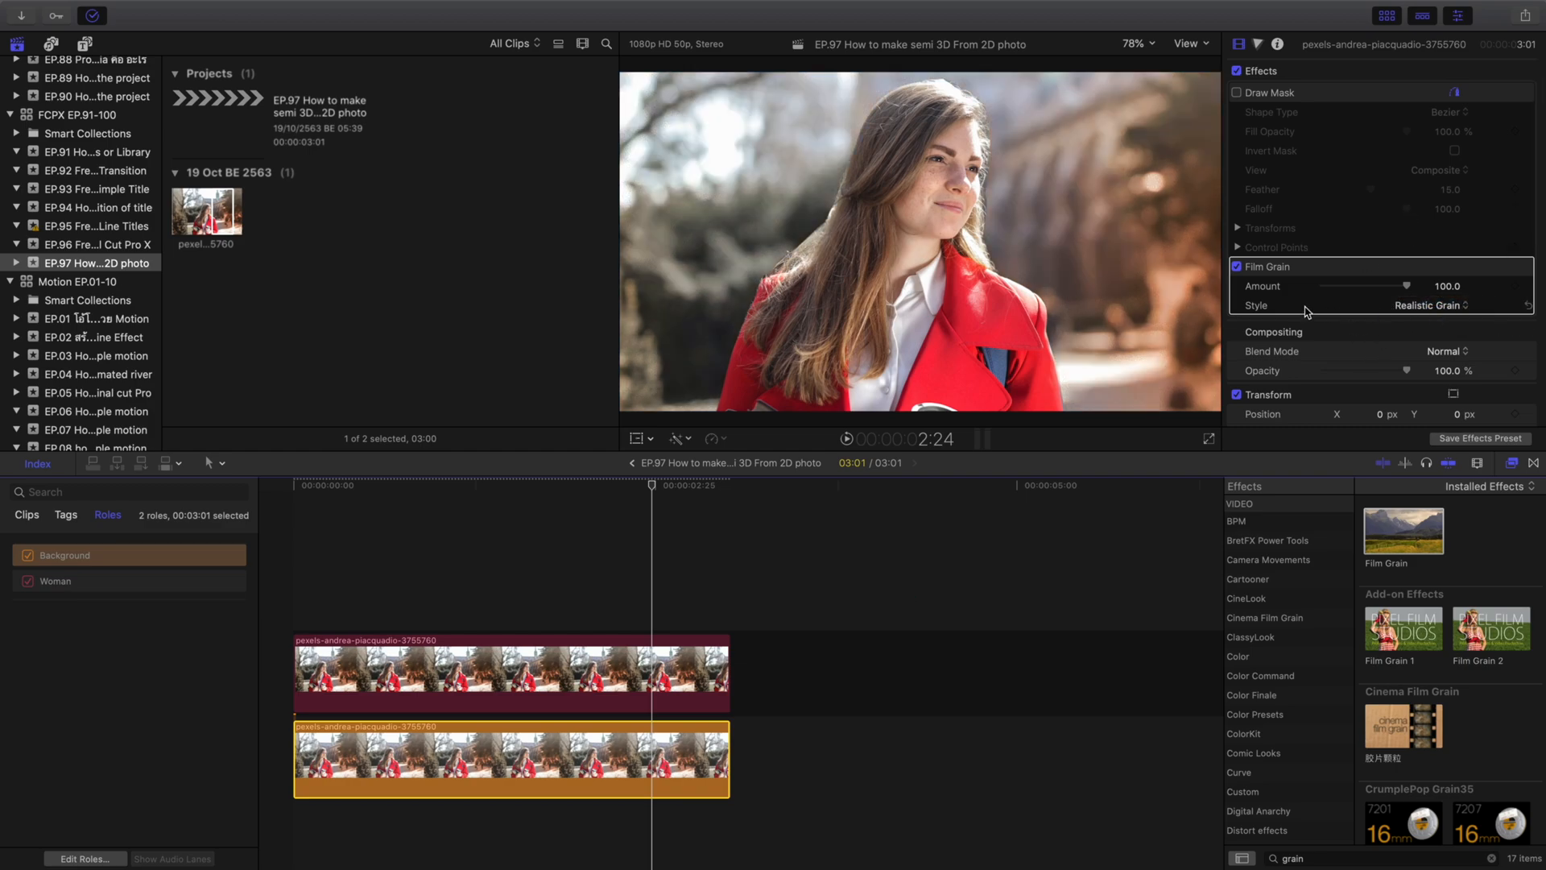
pyautogui.click(1444, 291)
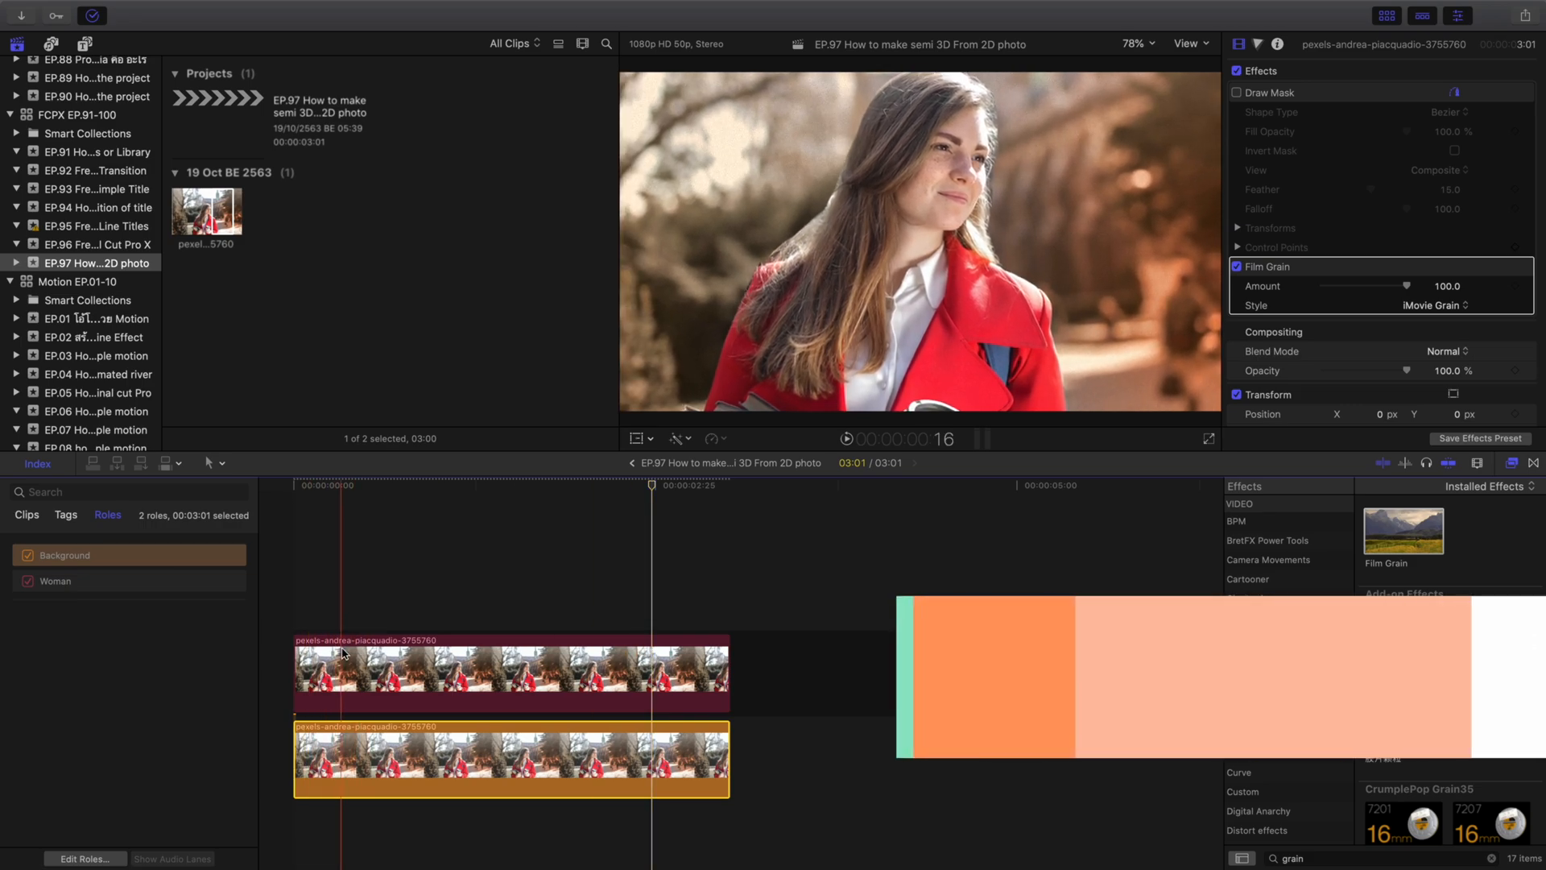
# Play the finished animation from the first frame and review the Woman clip's Transform, Crop and Distort settings
pyautogui.click(274, 663)
pyautogui.press('space')
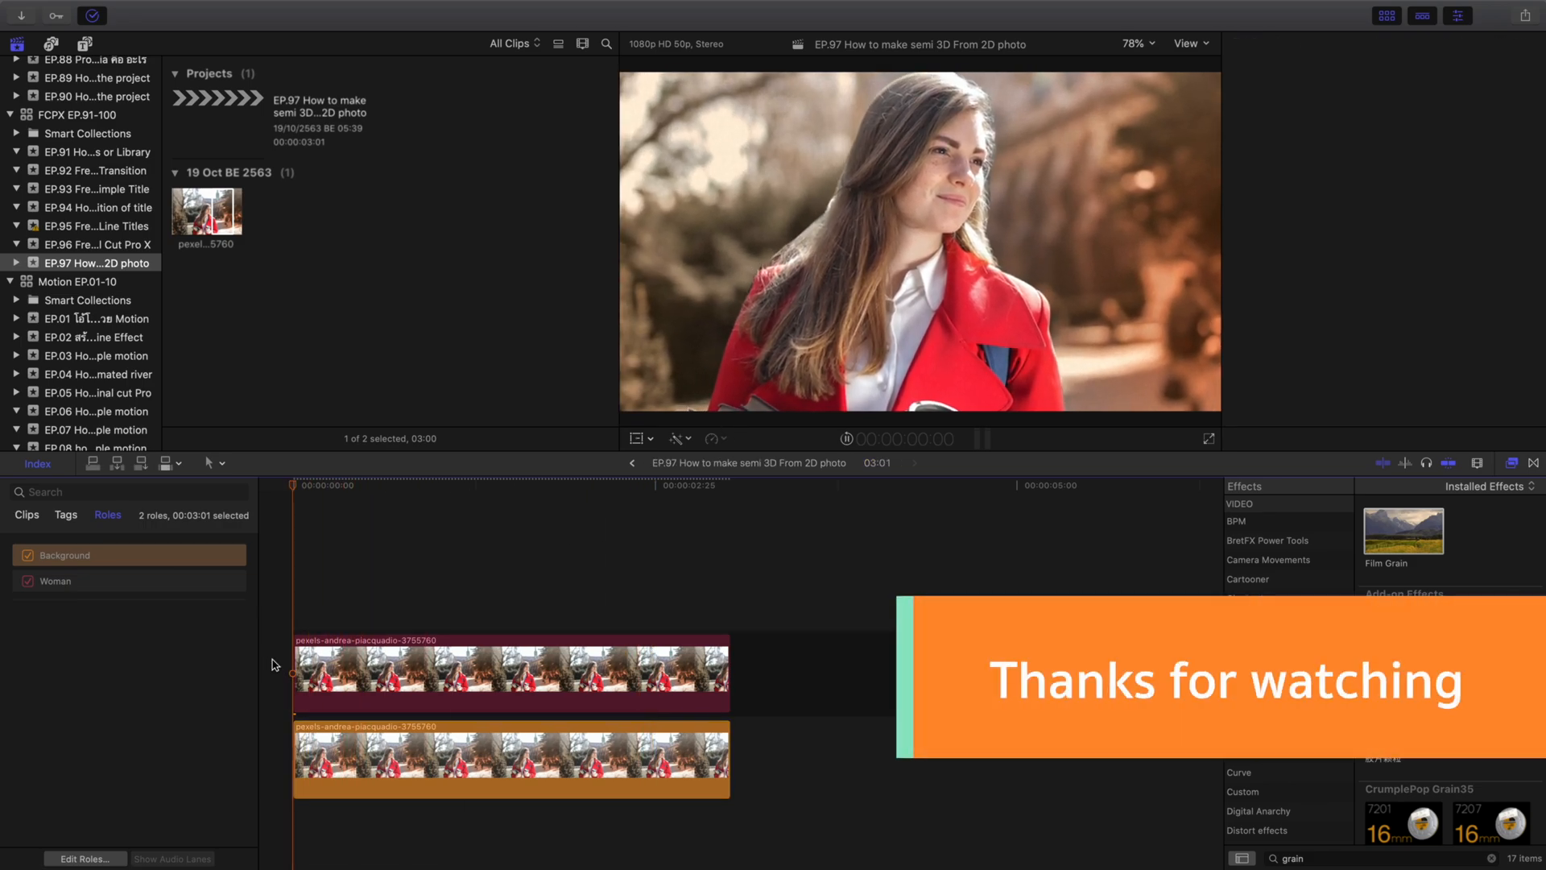
pyautogui.press('space')
pyautogui.scroll(-8, 1443, 317)
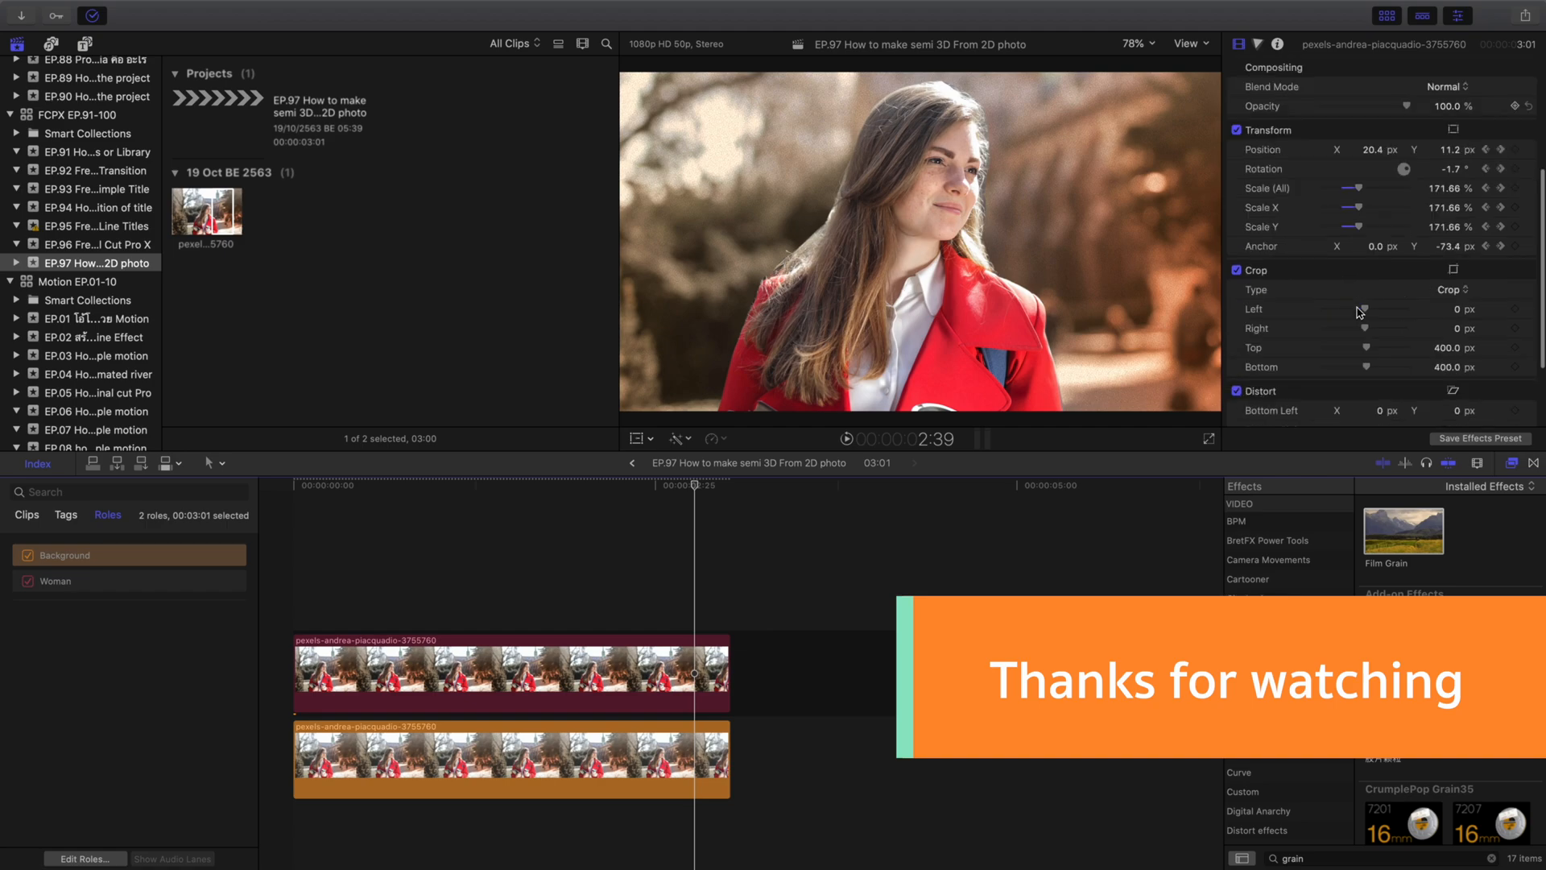
pyautogui.moveTo(1403, 529); pyautogui.dragTo(855, 598)
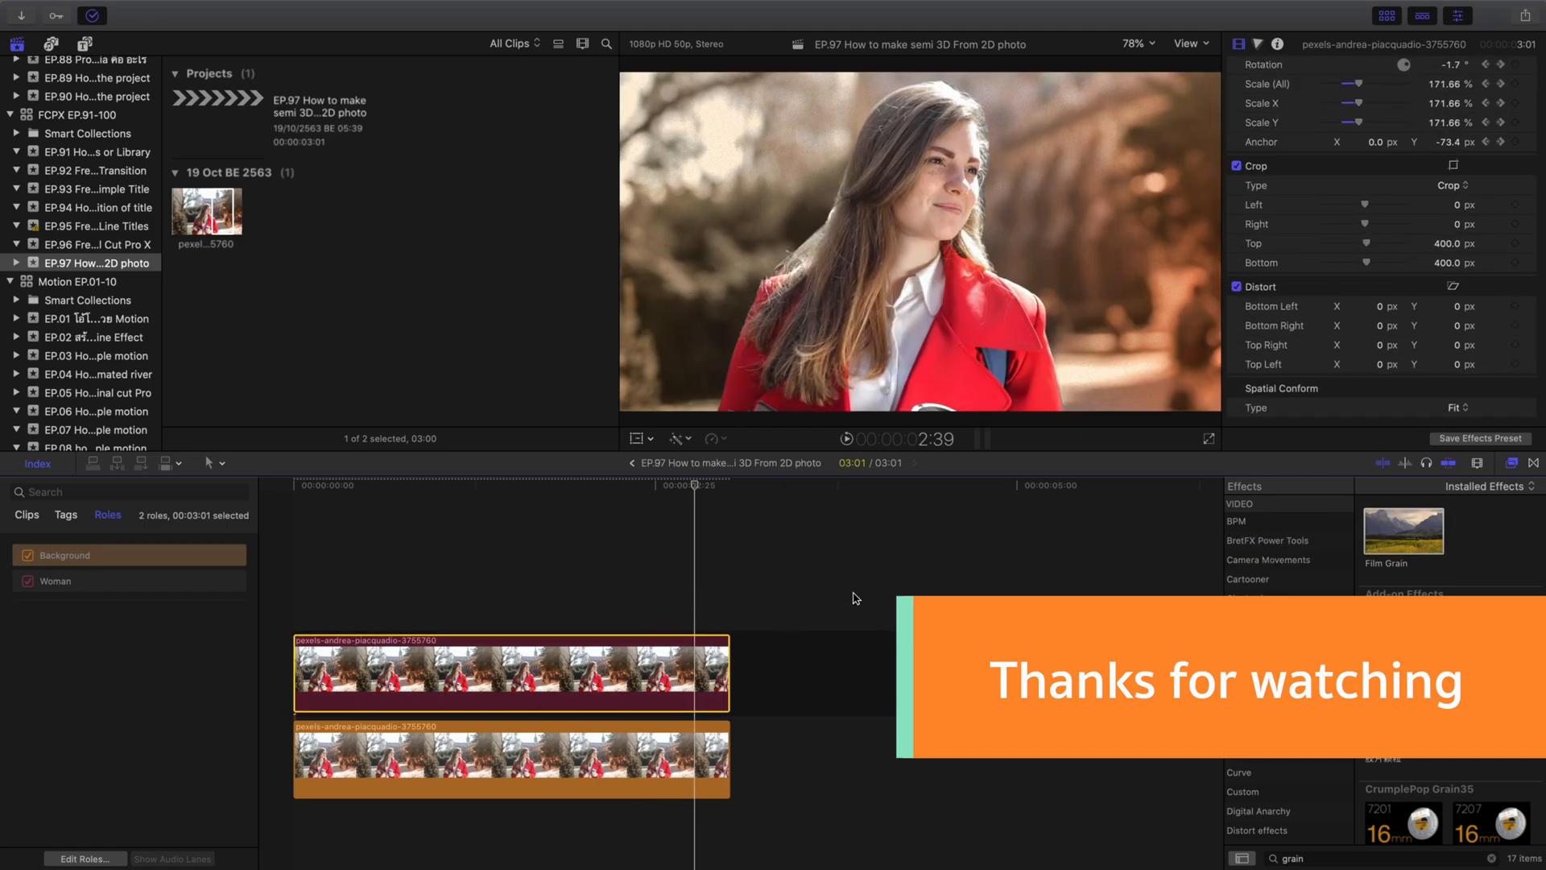